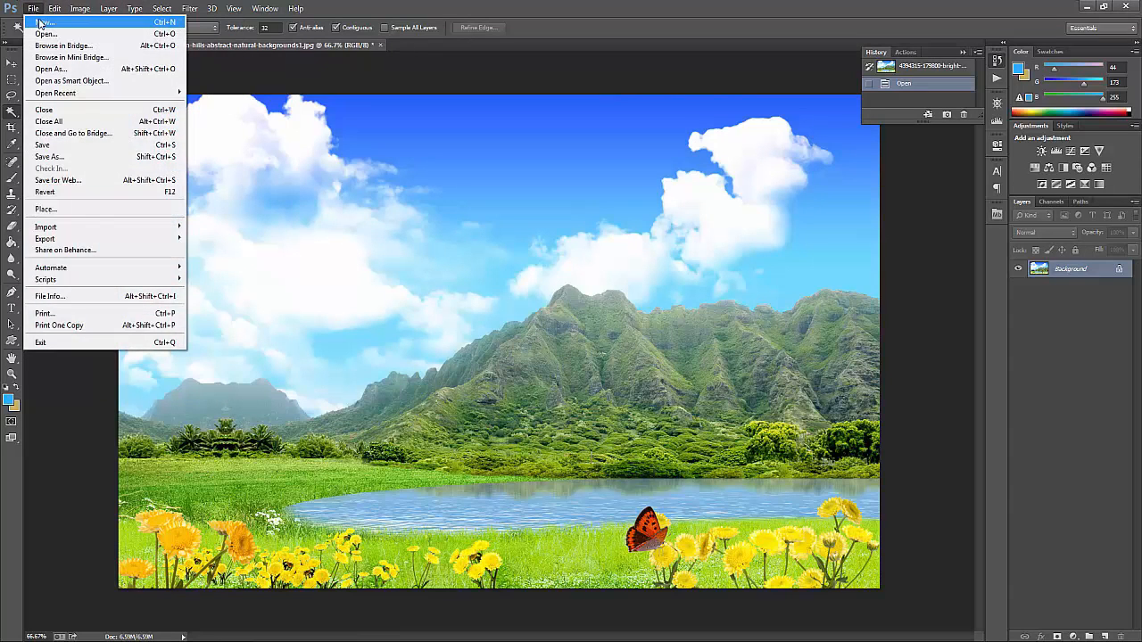
- Examine the color modes offered for a new document, including RGB Color and CMYK Color, and dismiss the dialog without creating a file
left_click(53, 21)
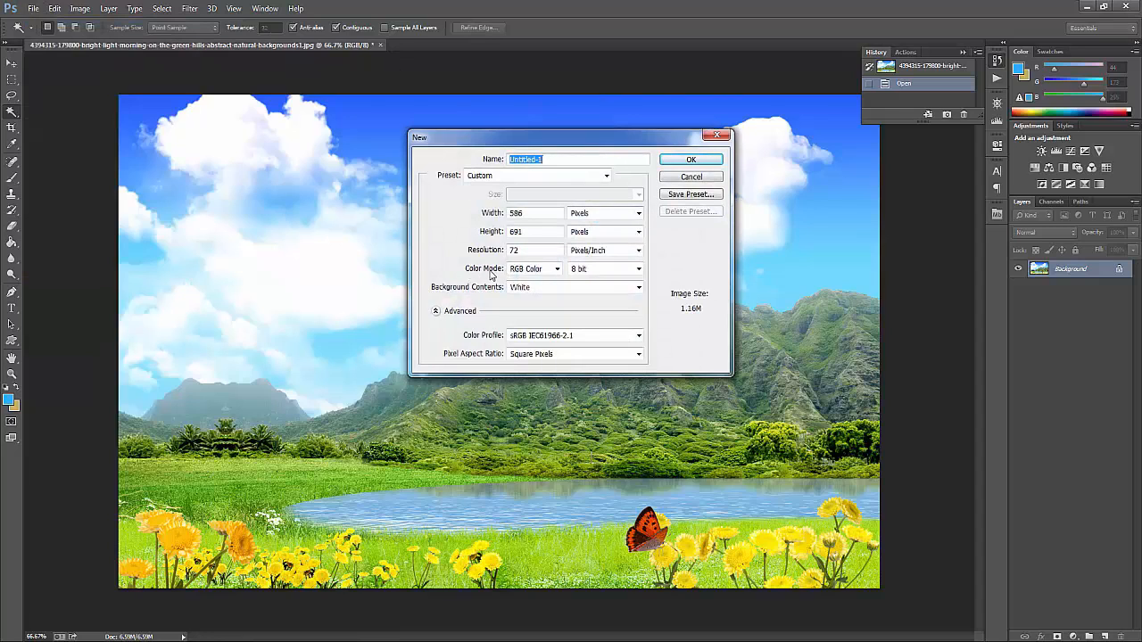
left_click(537, 269)
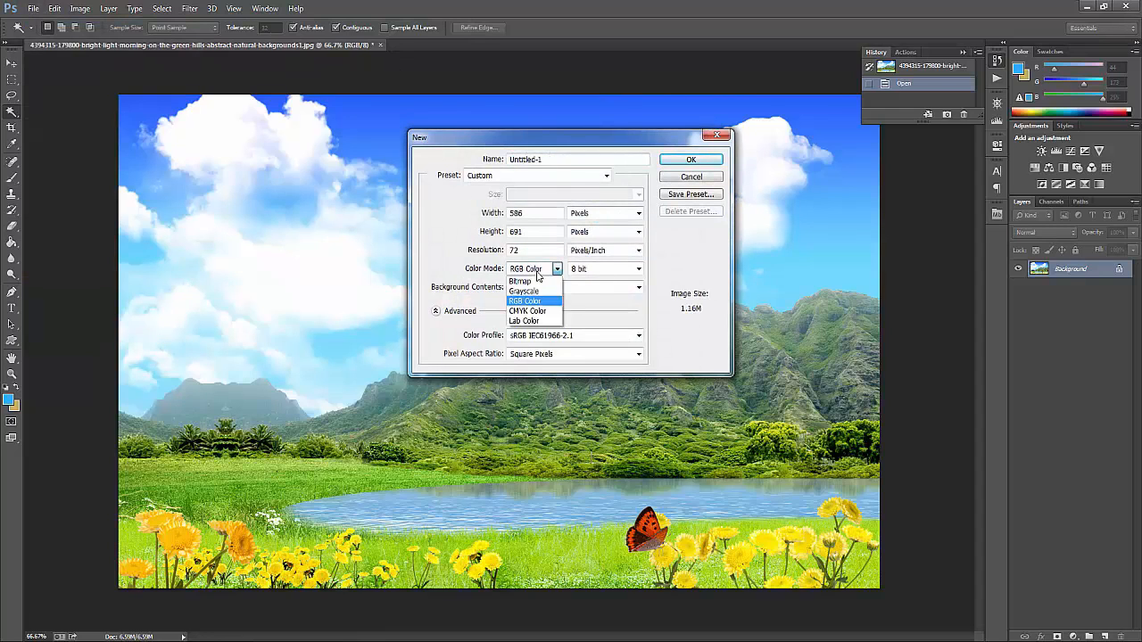
left_click(714, 272)
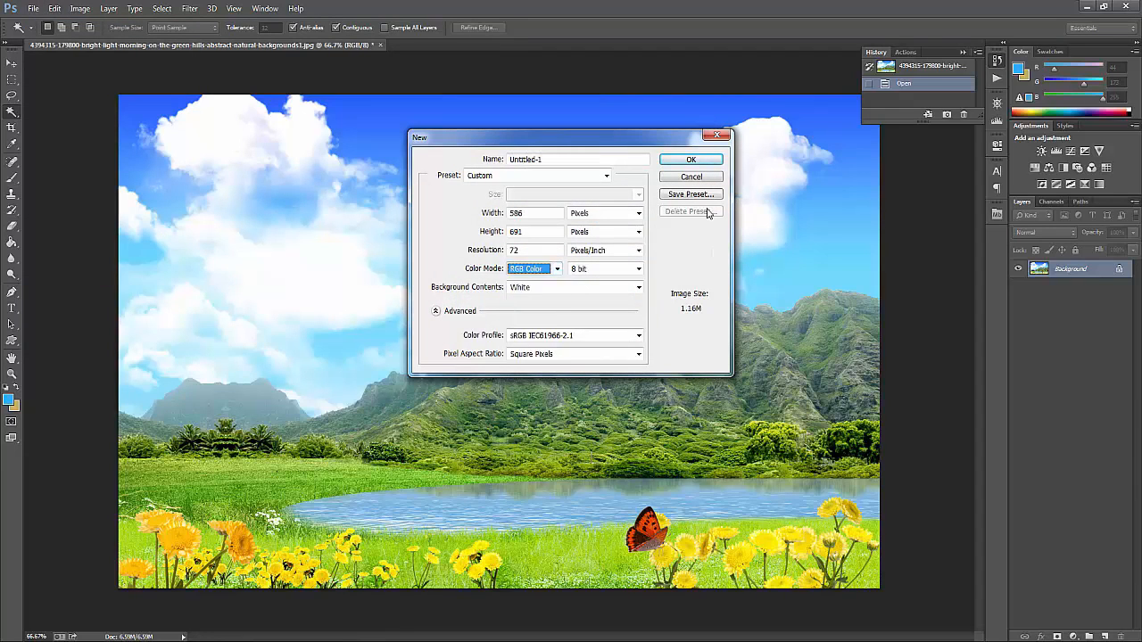
left_click(521, 272)
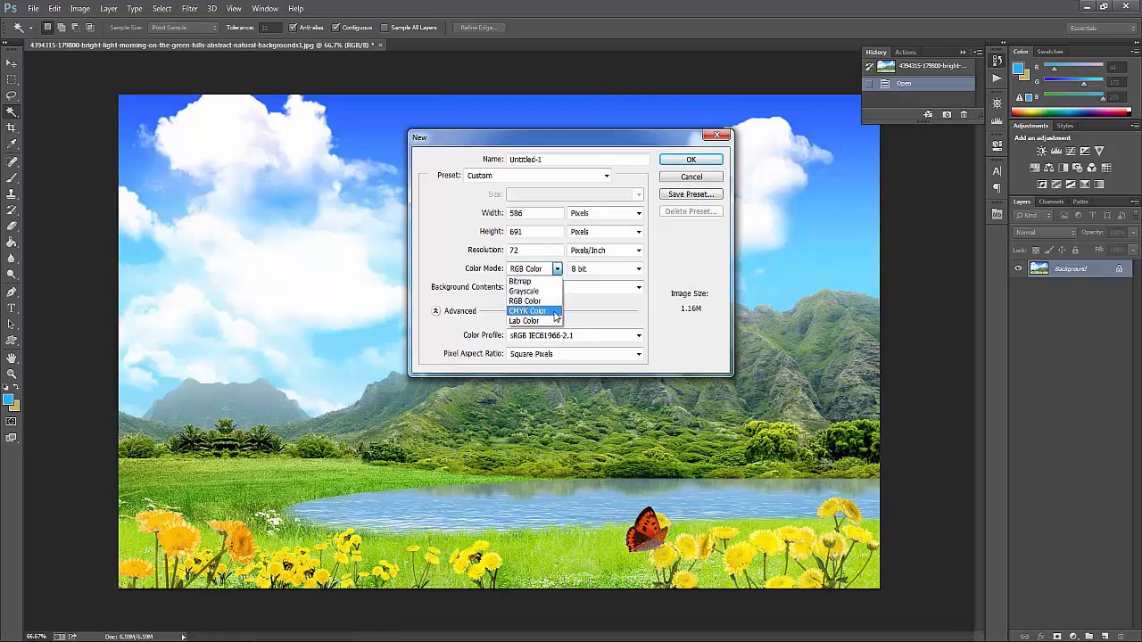
left_click(687, 273)
left_click(697, 178)
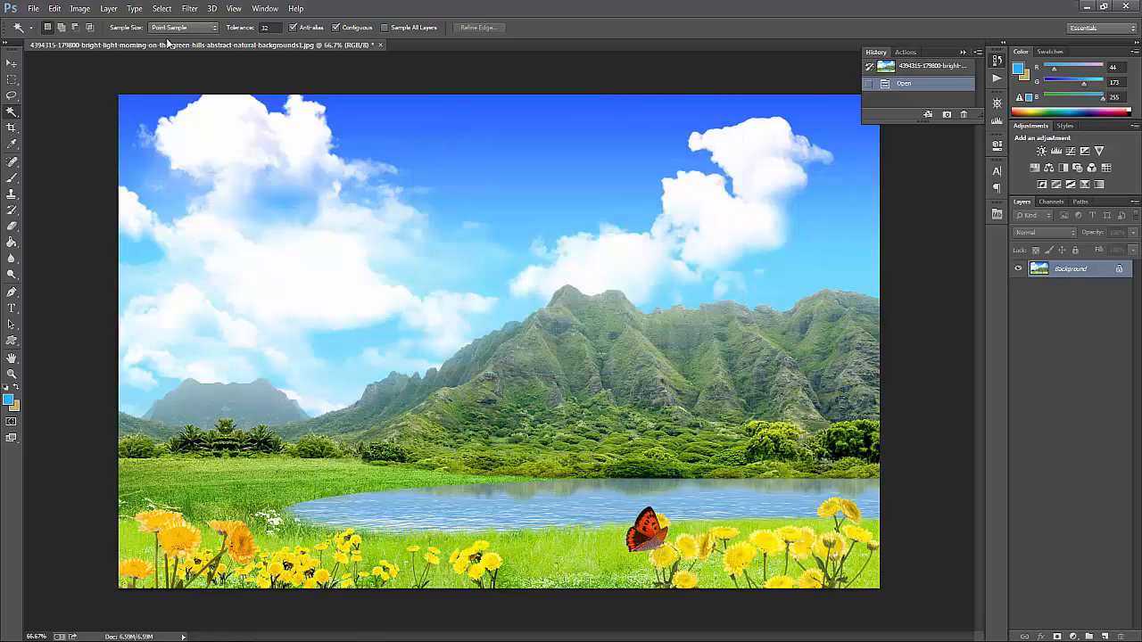
- Open the color settings and apply the North America Prepress 2 preset
left_click(54, 9)
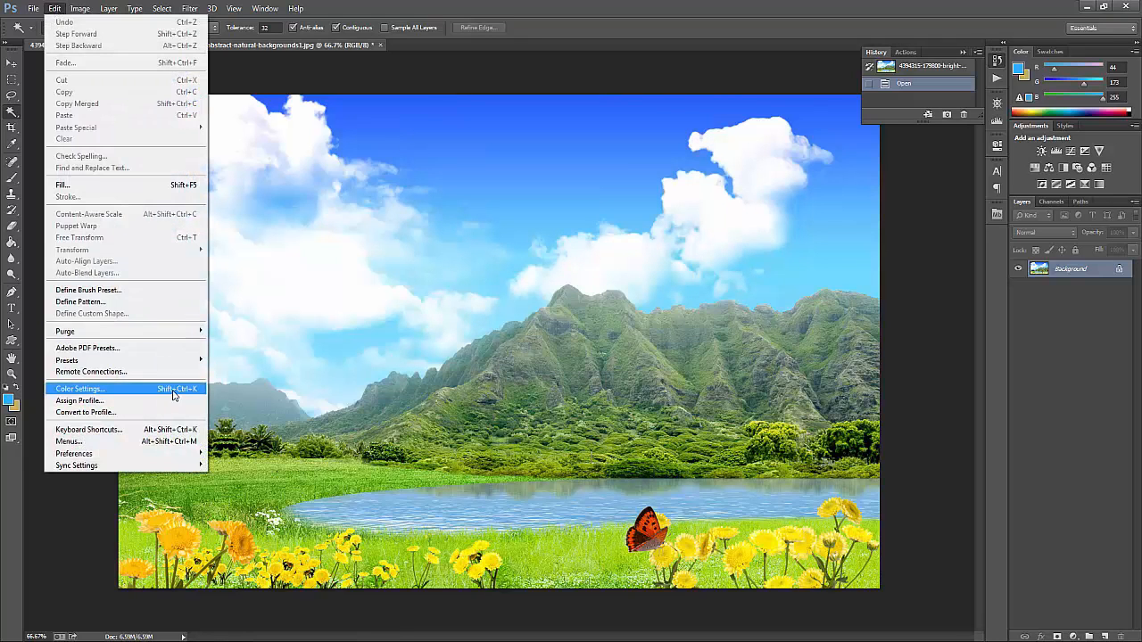
left_click(174, 390)
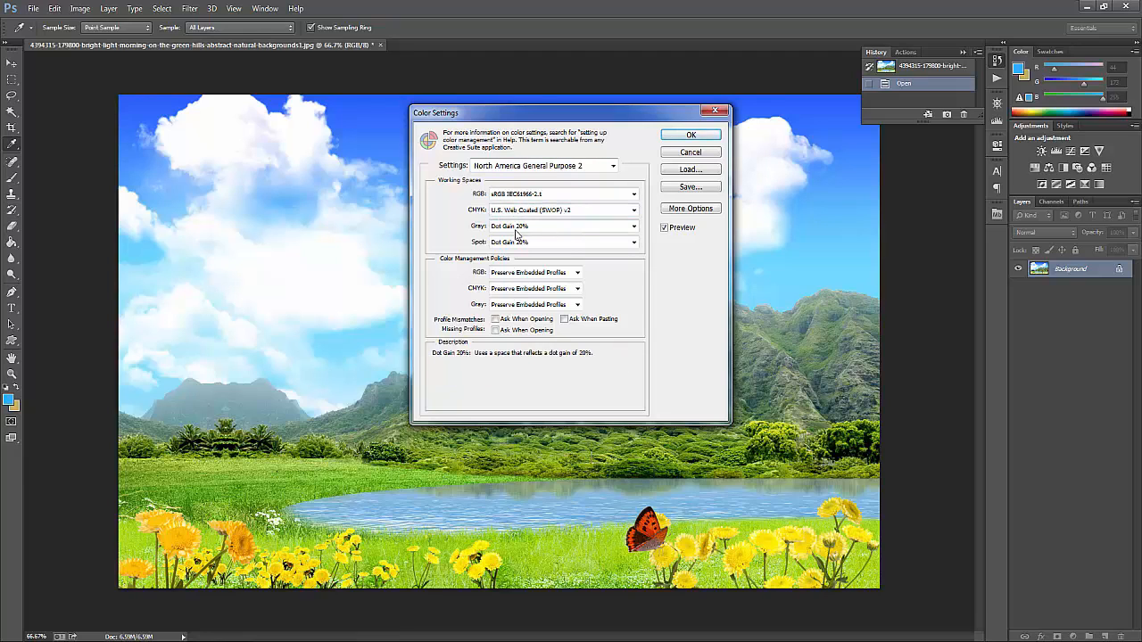
left_click(550, 168)
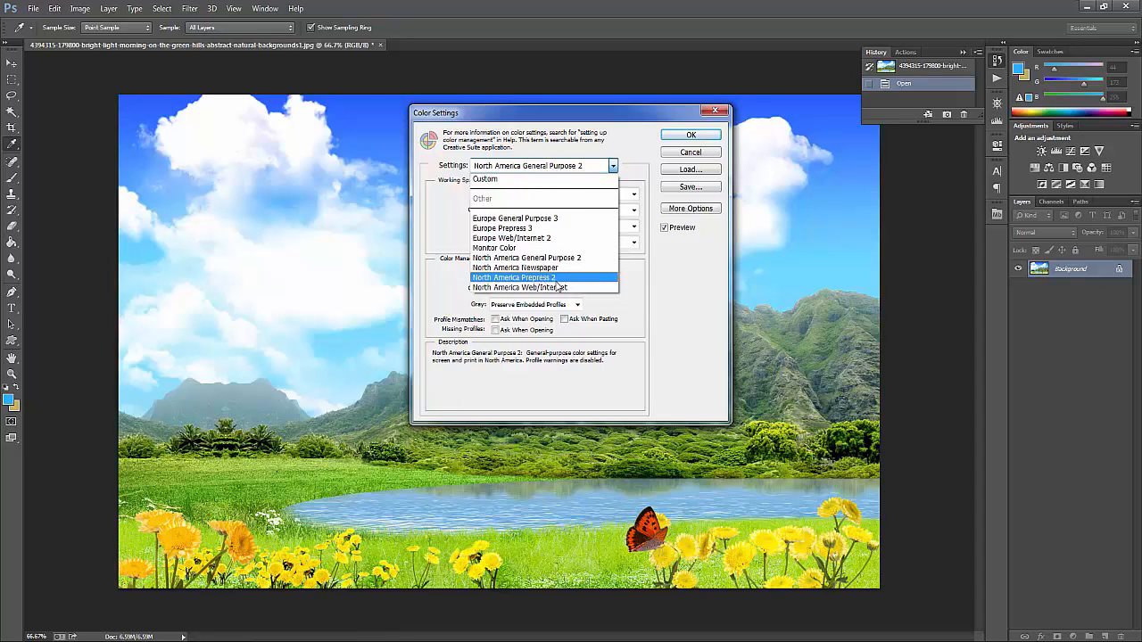
left_click(558, 285)
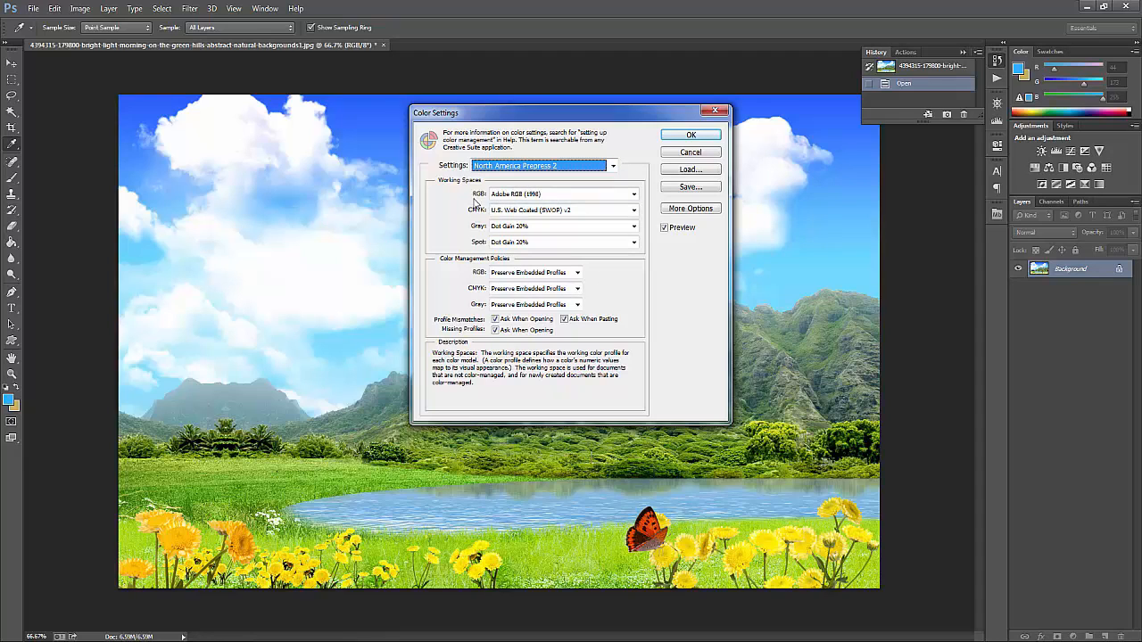
- Switch the color settings preset to North America General Purpose 2
left_click(562, 166)
left_click(564, 168)
left_click(564, 168)
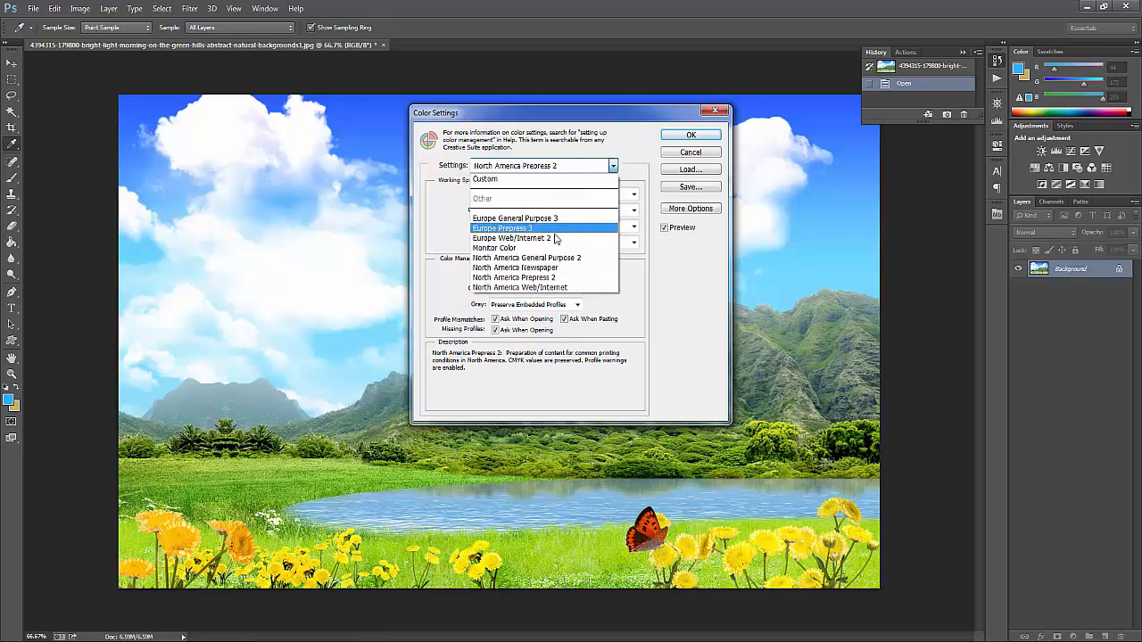
left_click(564, 260)
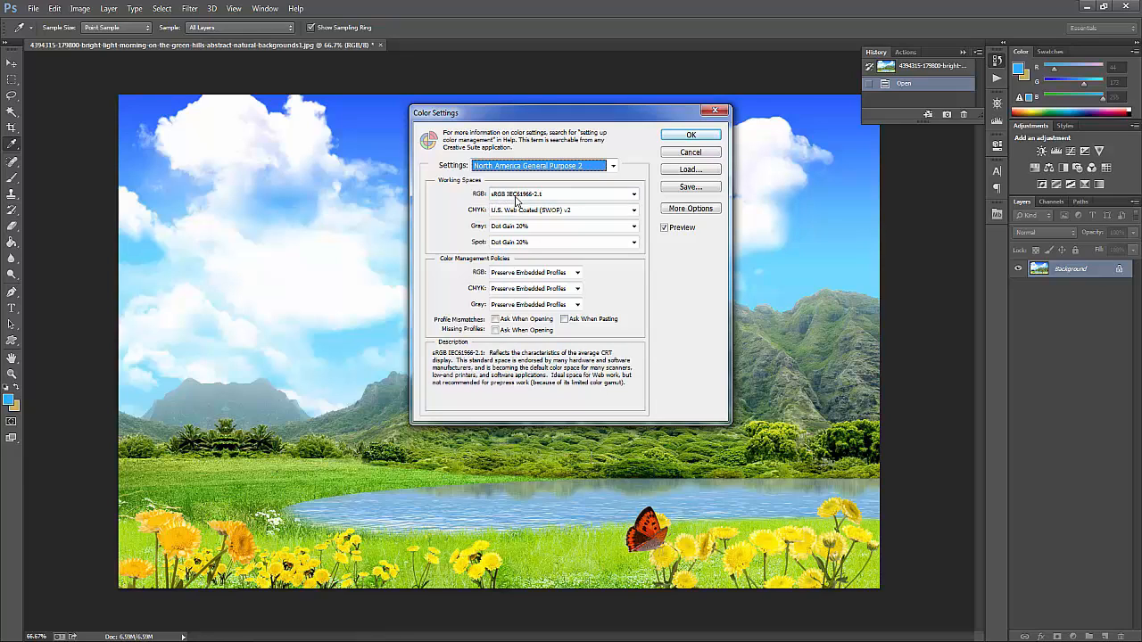
- Check the RGB working space choices and view the Adobe RGB versus sRGB comparison images in Windows Photo Viewer
left_click(513, 204)
left_click(522, 201)
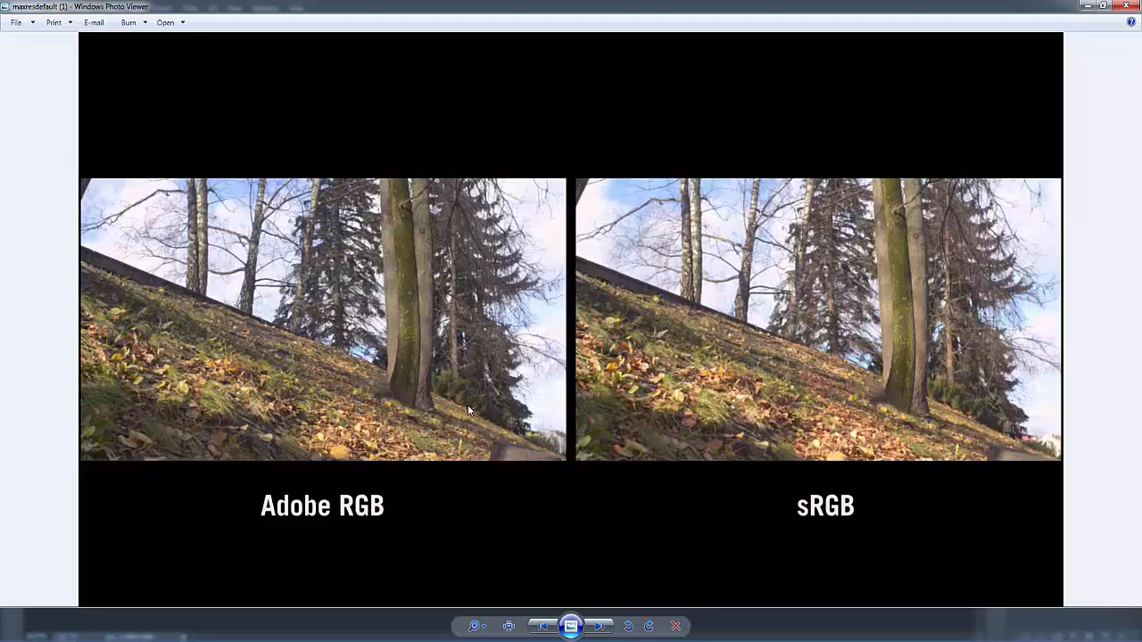
left_click(546, 624)
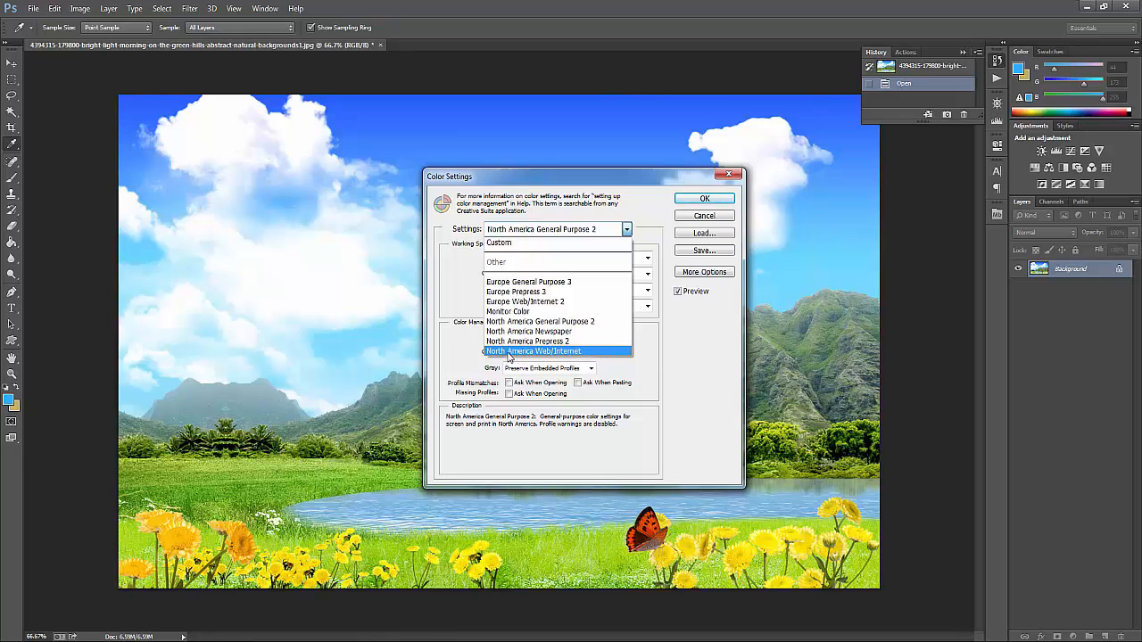
- Apply the North America Web/Internet color settings preset and review its RGB working space options
left_click(568, 355)
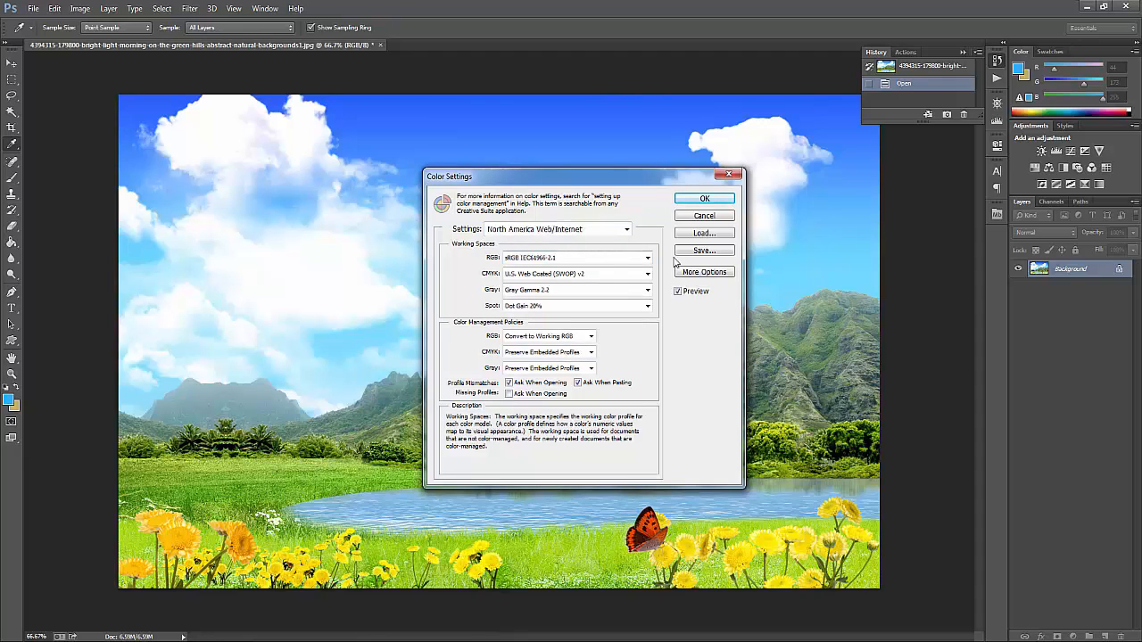
left_click(576, 231)
left_click(576, 230)
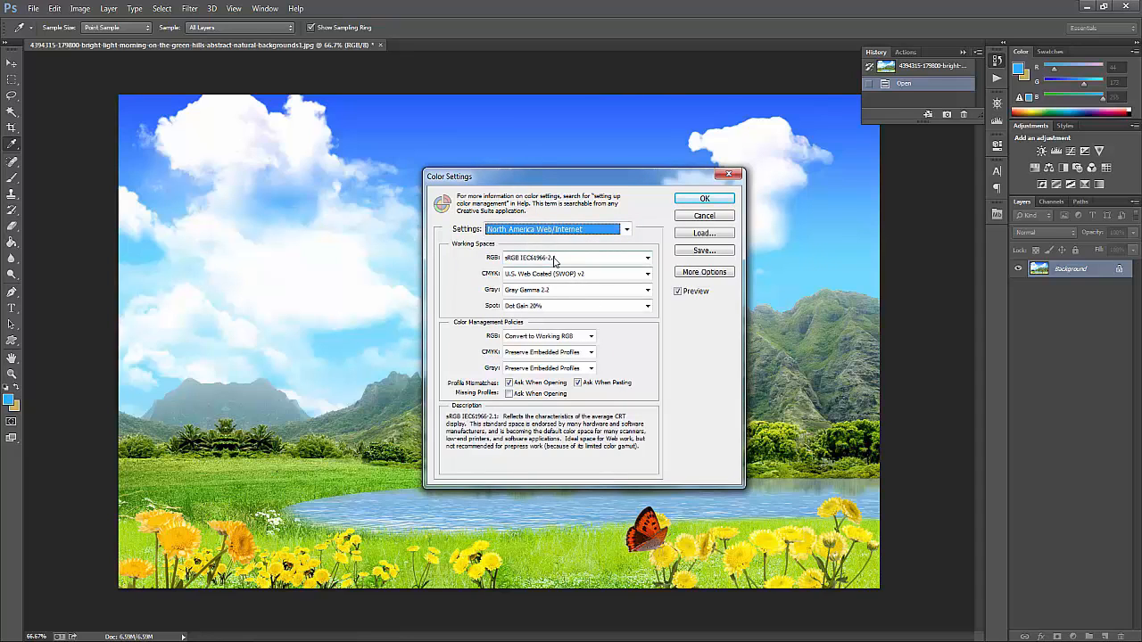
left_click(471, 262)
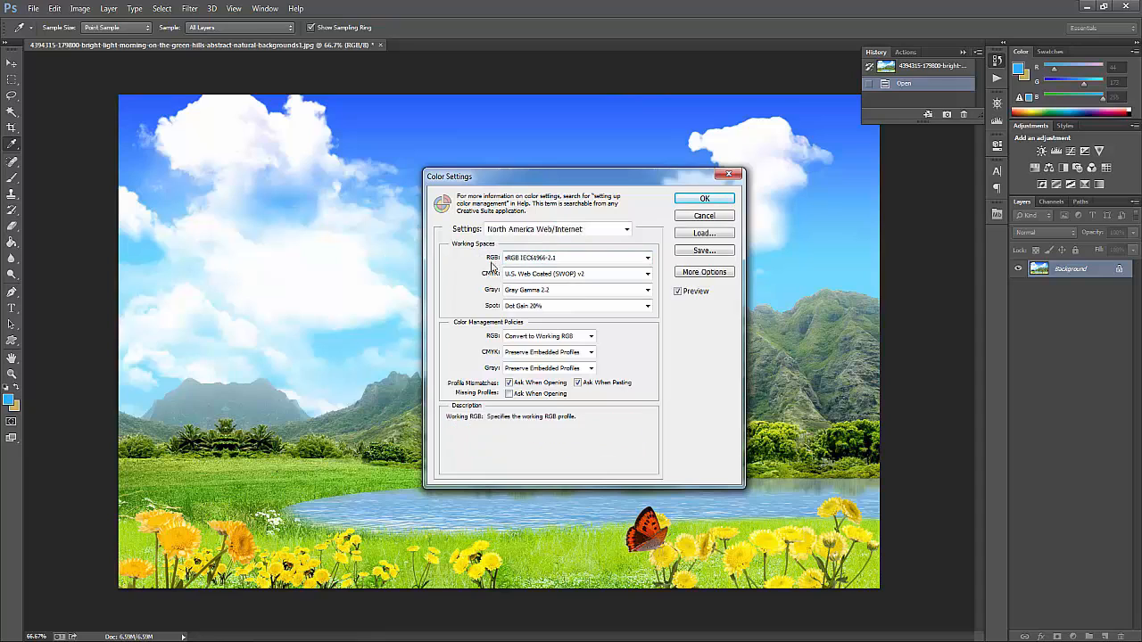
left_click(525, 260)
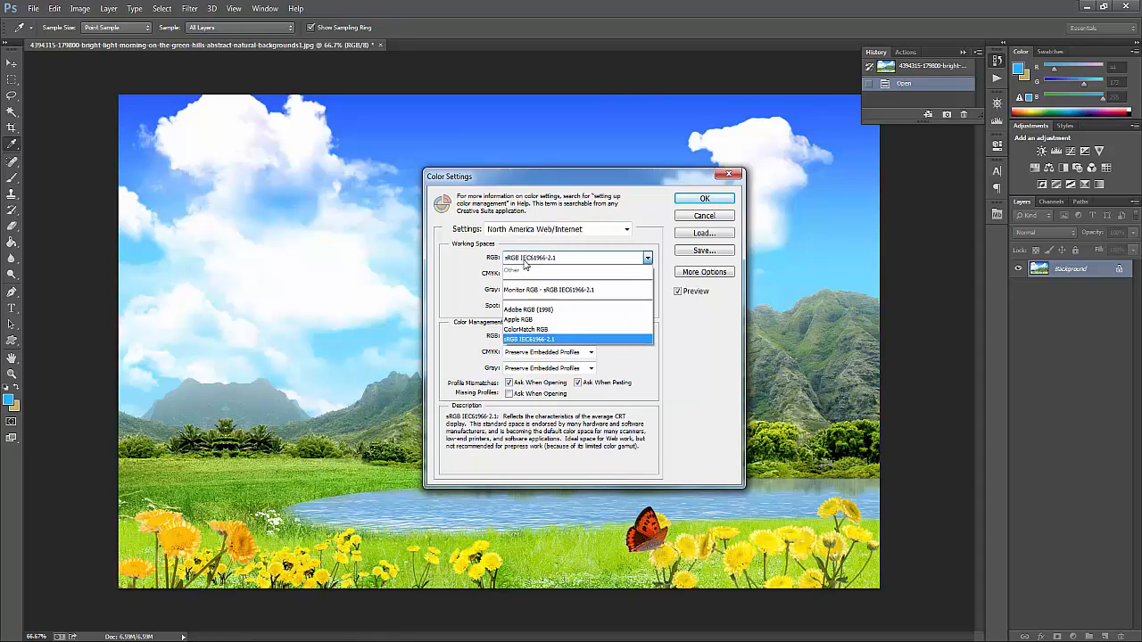
left_click(526, 259)
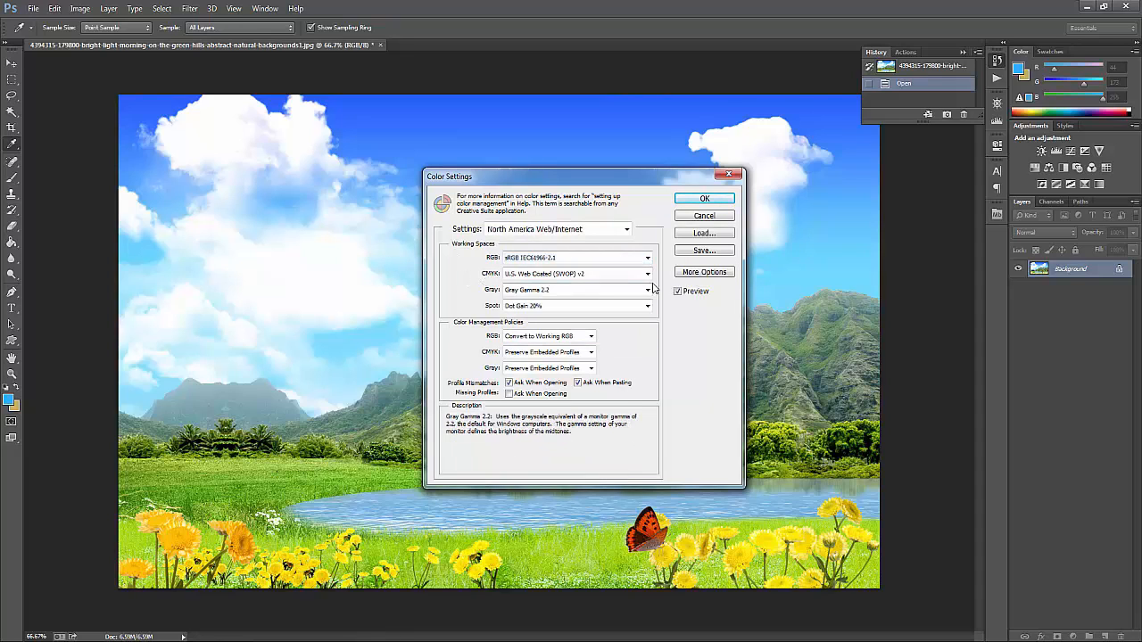
- Apply the Europe General Purpose 3 color settings preset and review its working spaces
left_click(616, 229)
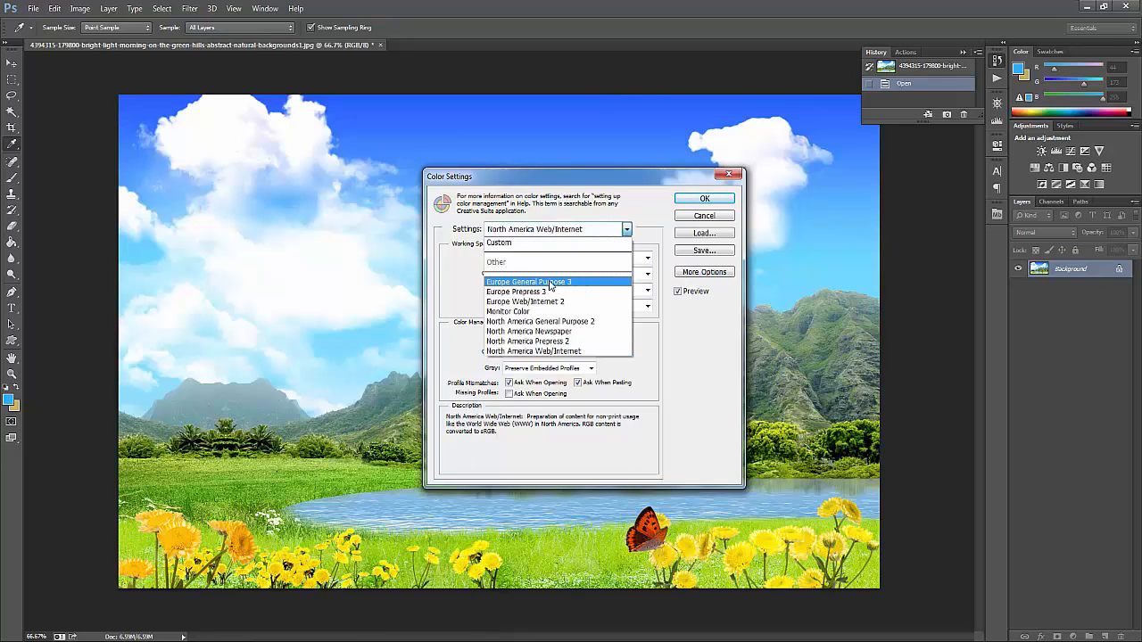
left_click(556, 283)
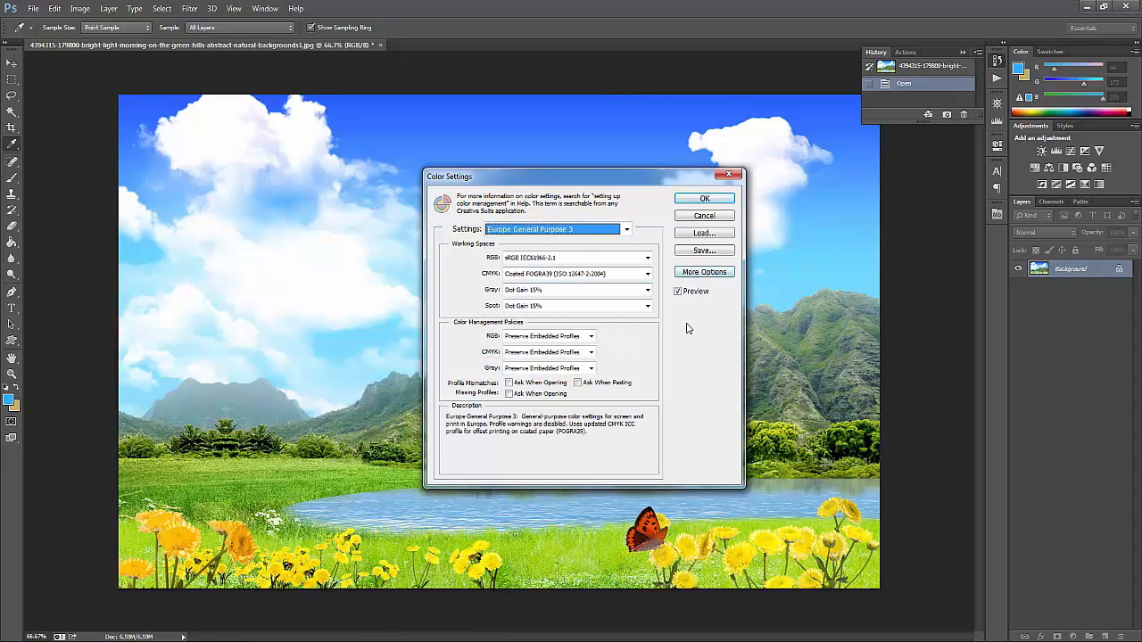
left_click(672, 348)
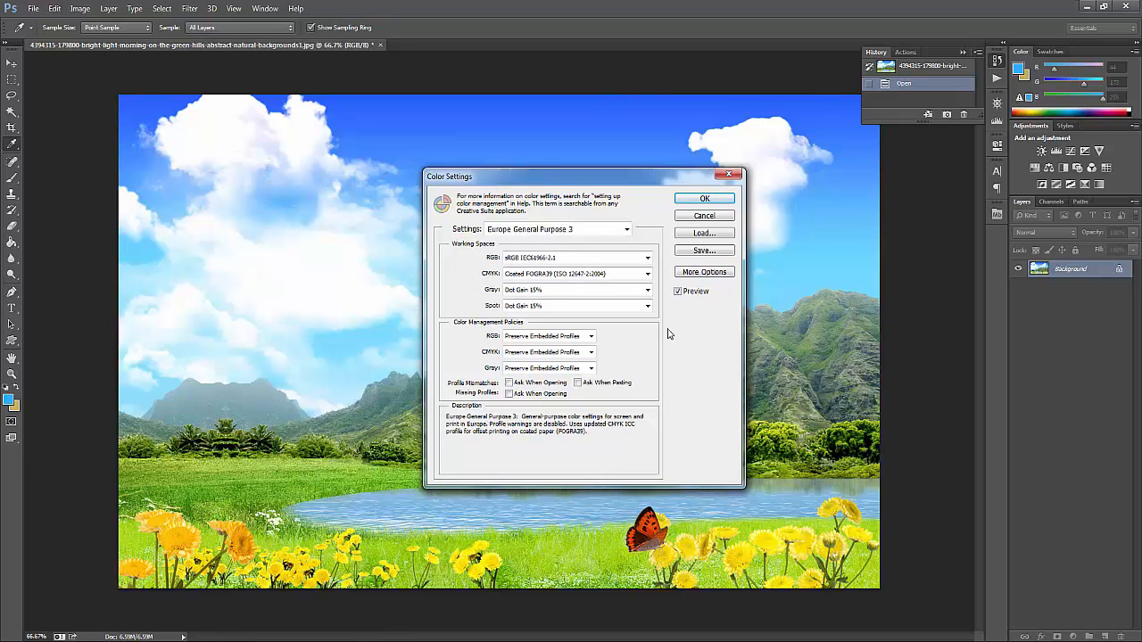
left_click(547, 234)
left_click(547, 235)
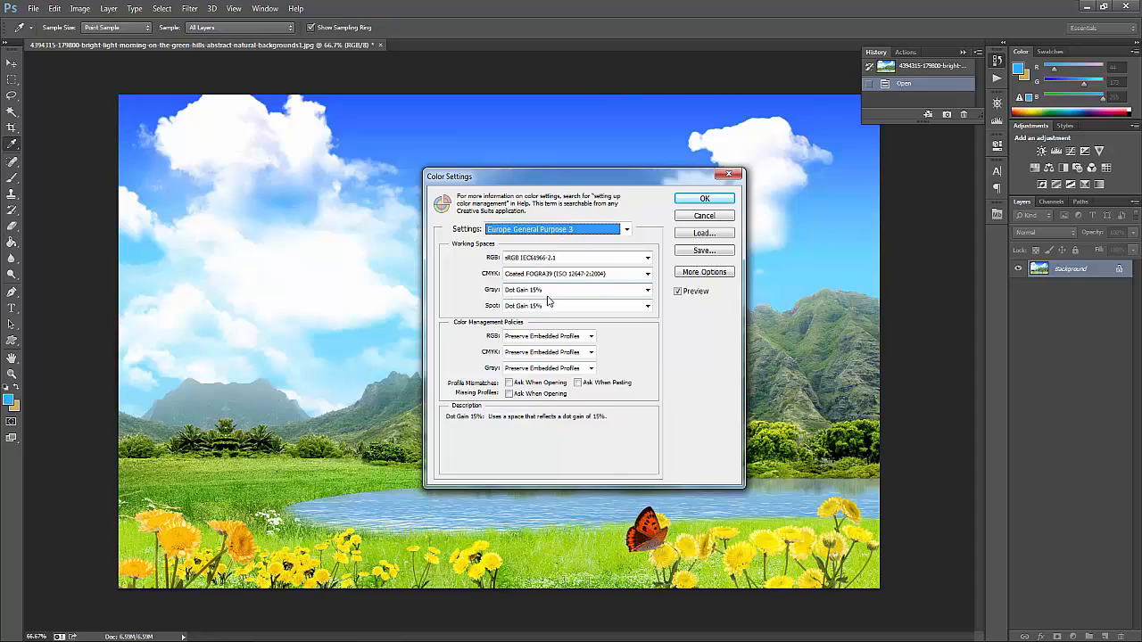
- Change the color settings preset to Europe Prepress 3
left_click(555, 231)
left_click(556, 231)
left_click(548, 231)
left_click(548, 231)
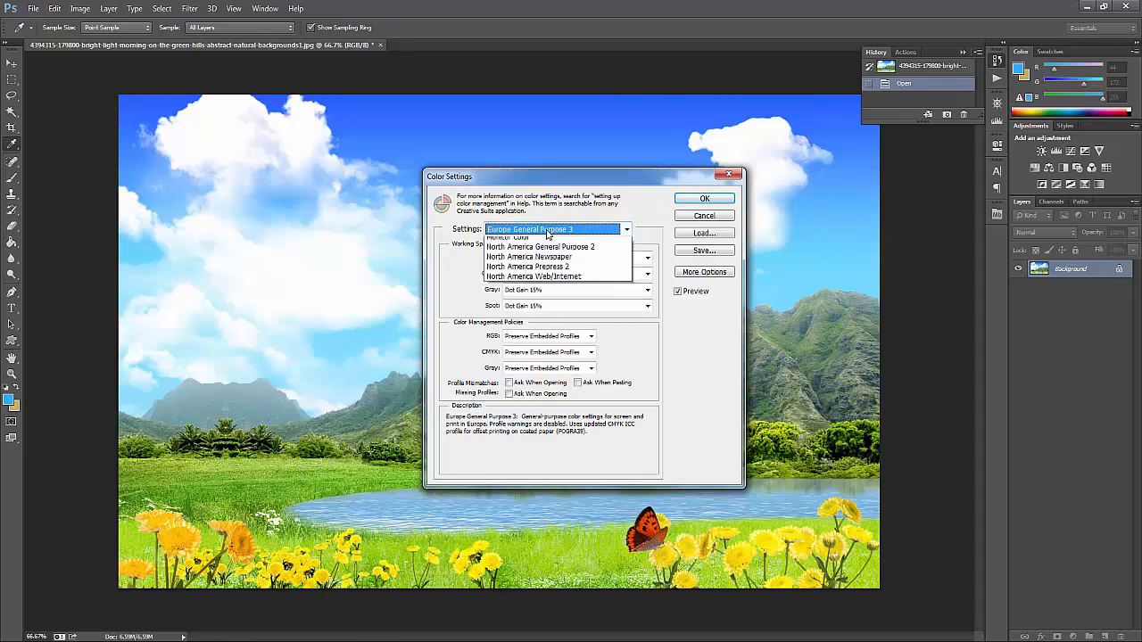
left_click(547, 231)
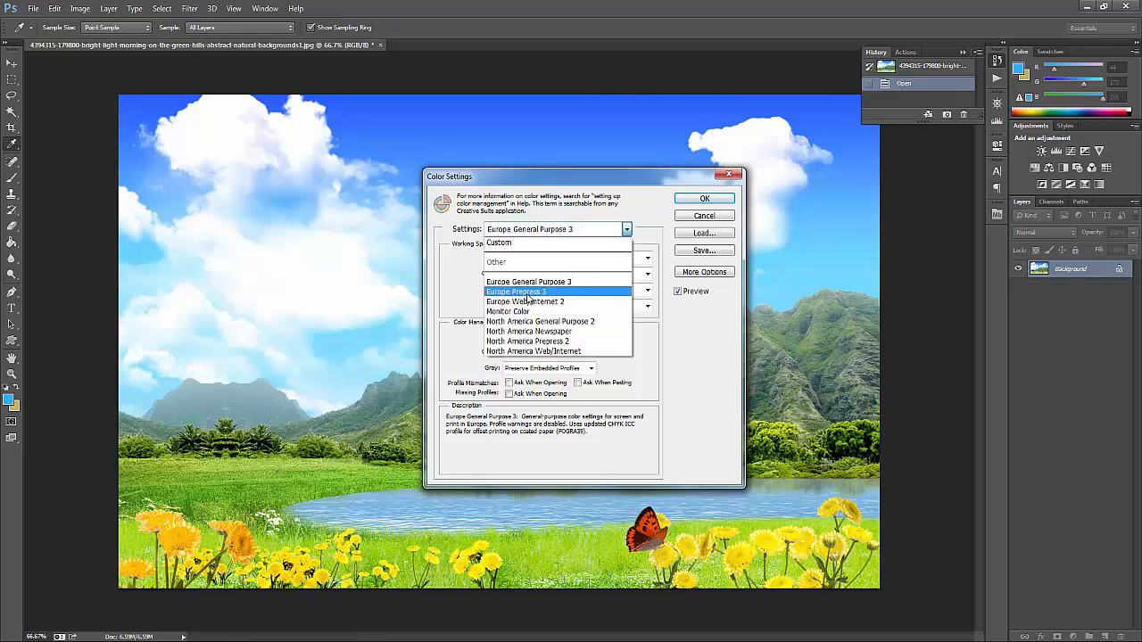
left_click(538, 295)
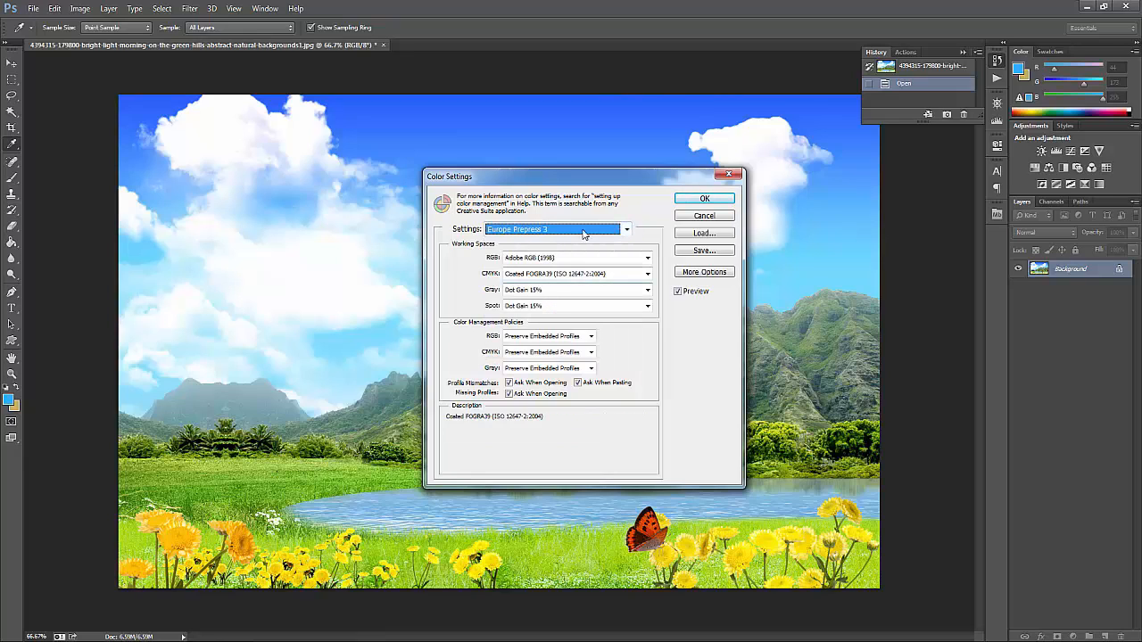
- Apply the Monitor Color preset and read its description
left_click(534, 233)
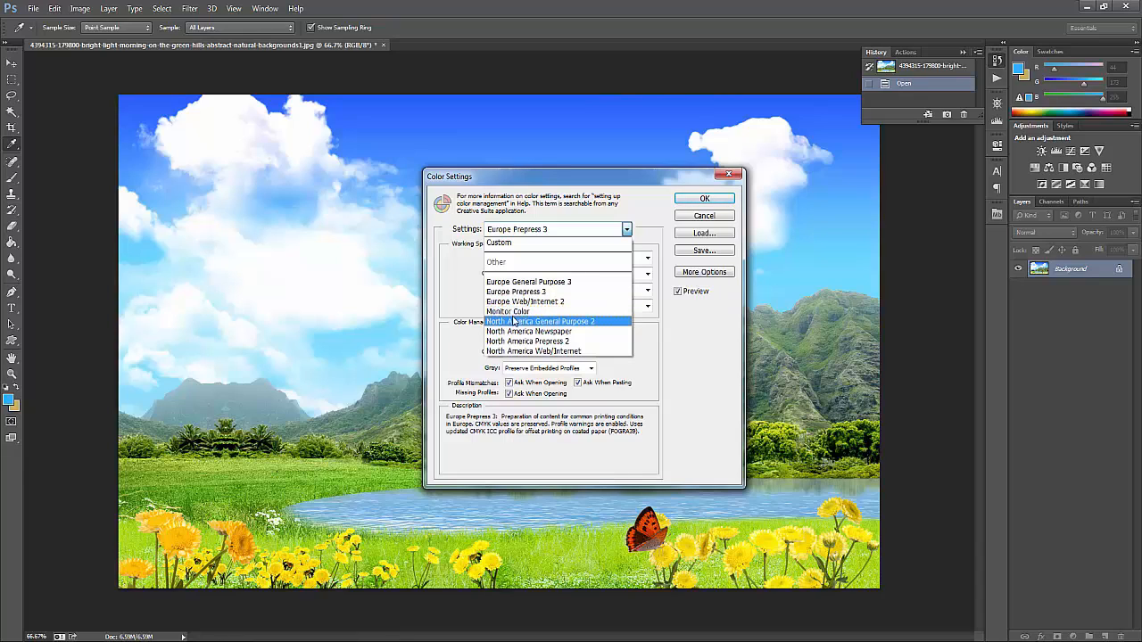
left_click(526, 313)
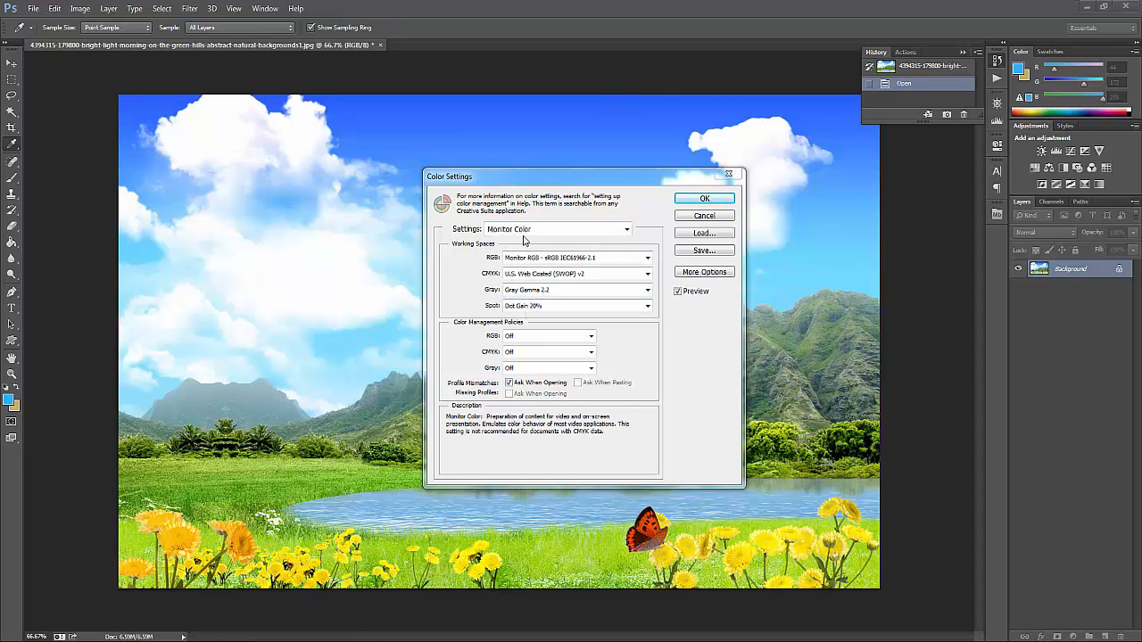
mouse_move(480, 249)
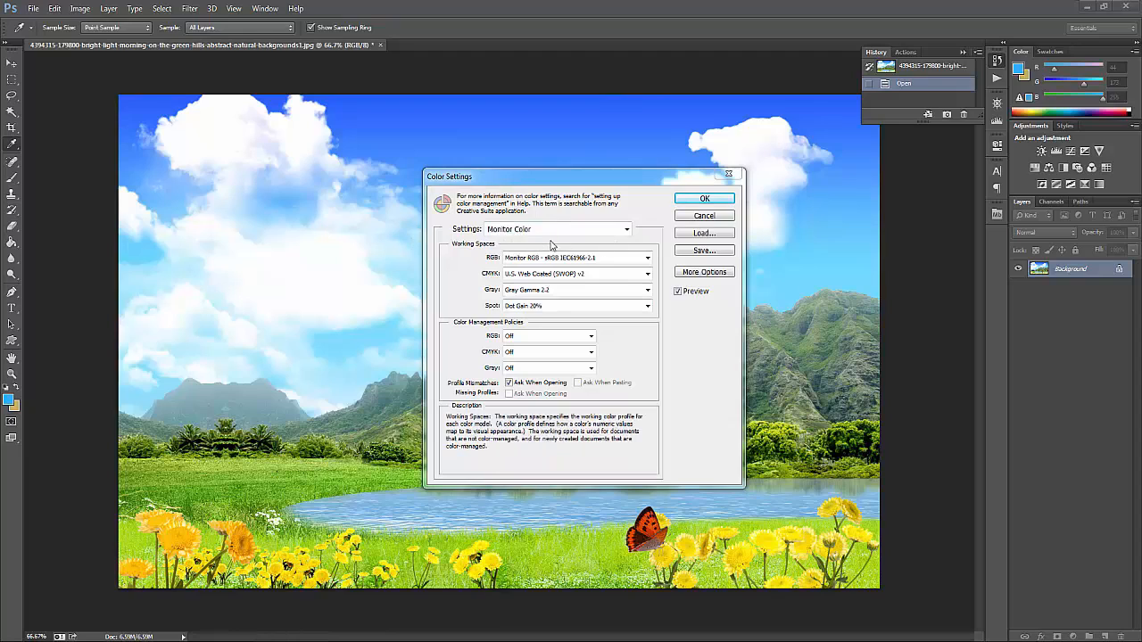
mouse_move(568, 243)
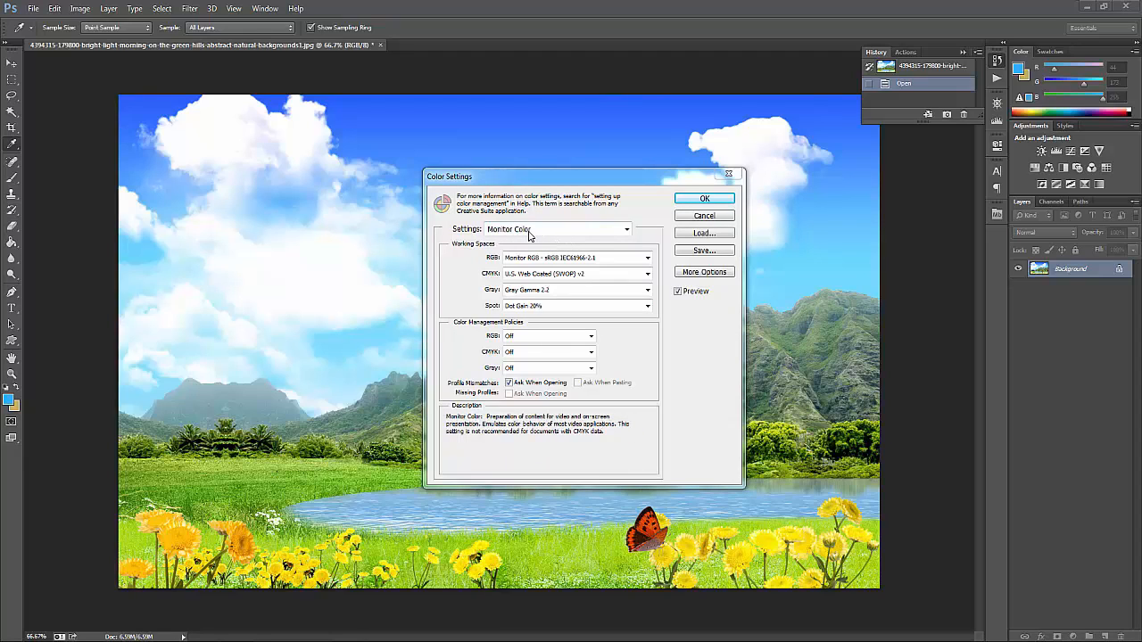
- Switch the color settings to Custom and set the RGB working space to sRGB IEC61966-2.1
left_click(588, 230)
left_click(585, 246)
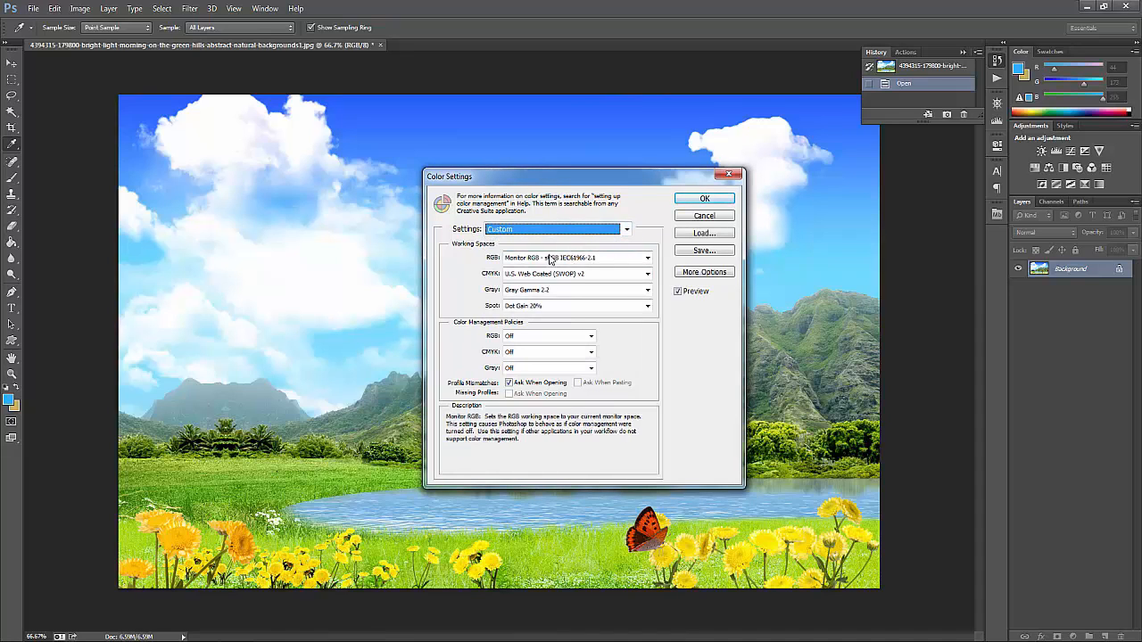
left_click(554, 261)
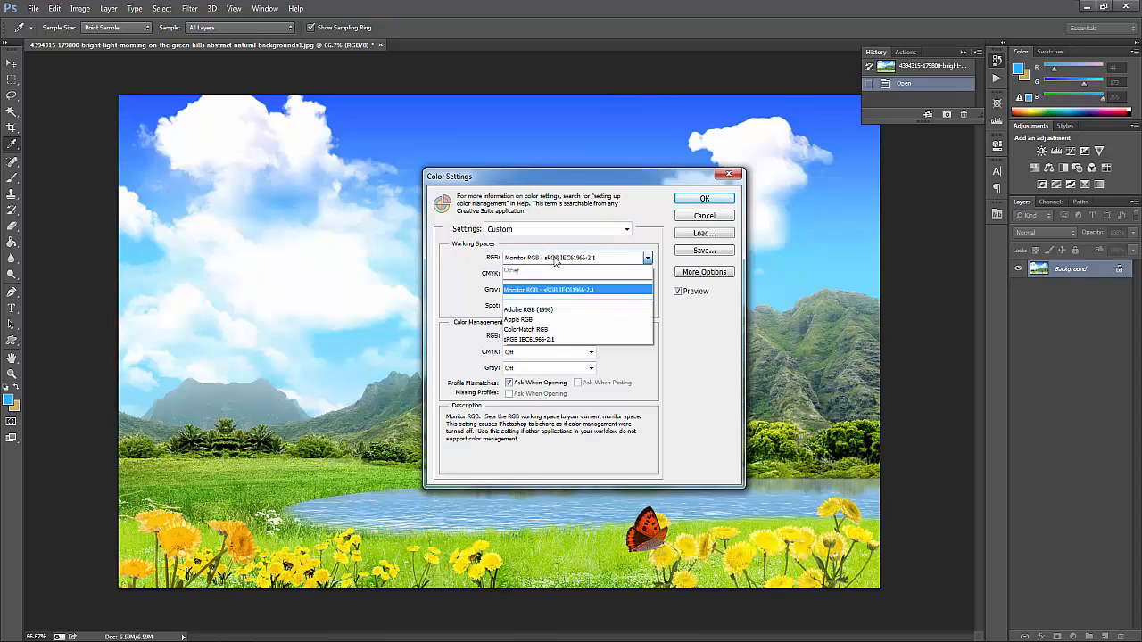
left_click(524, 343)
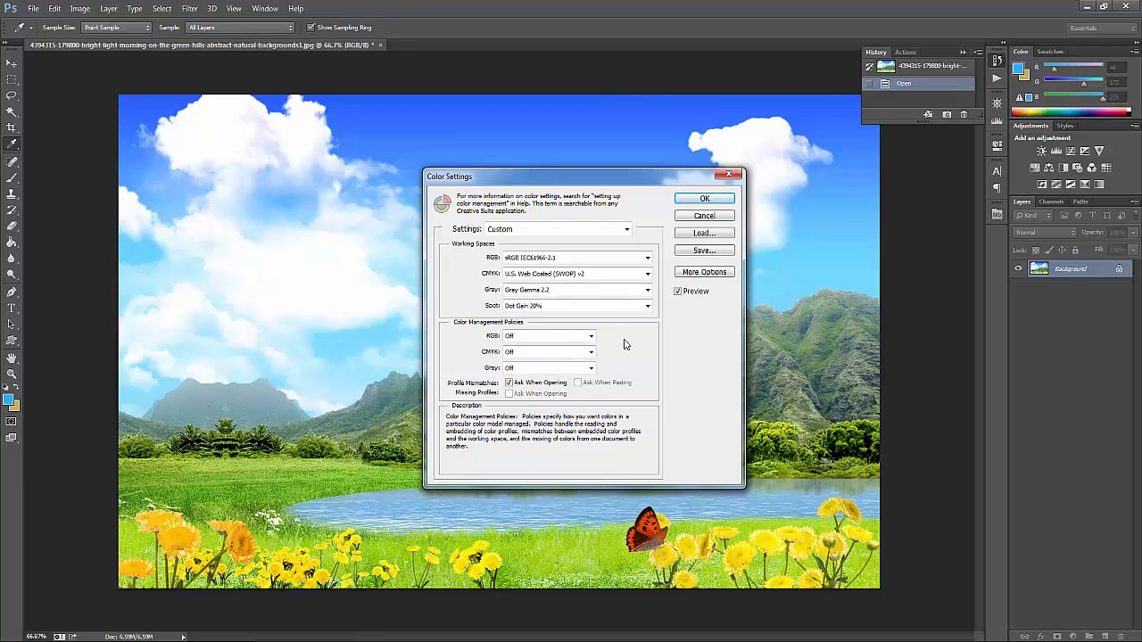
- Look at the ICC profile files available for loading as the CMYK working space, without loading one
left_click(520, 275)
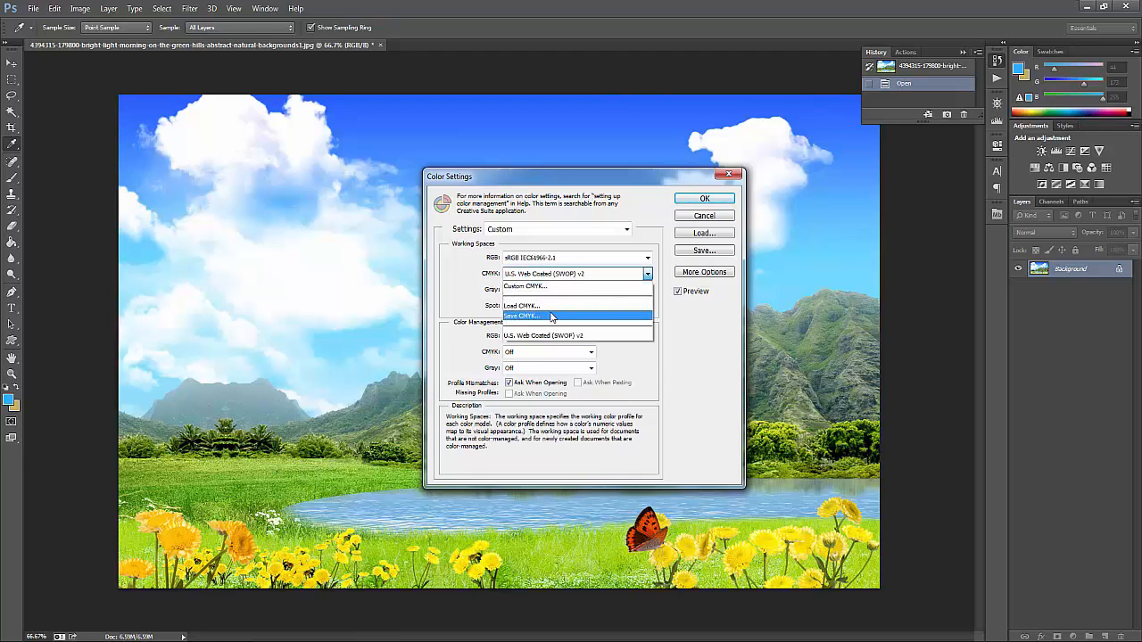
left_click(564, 306)
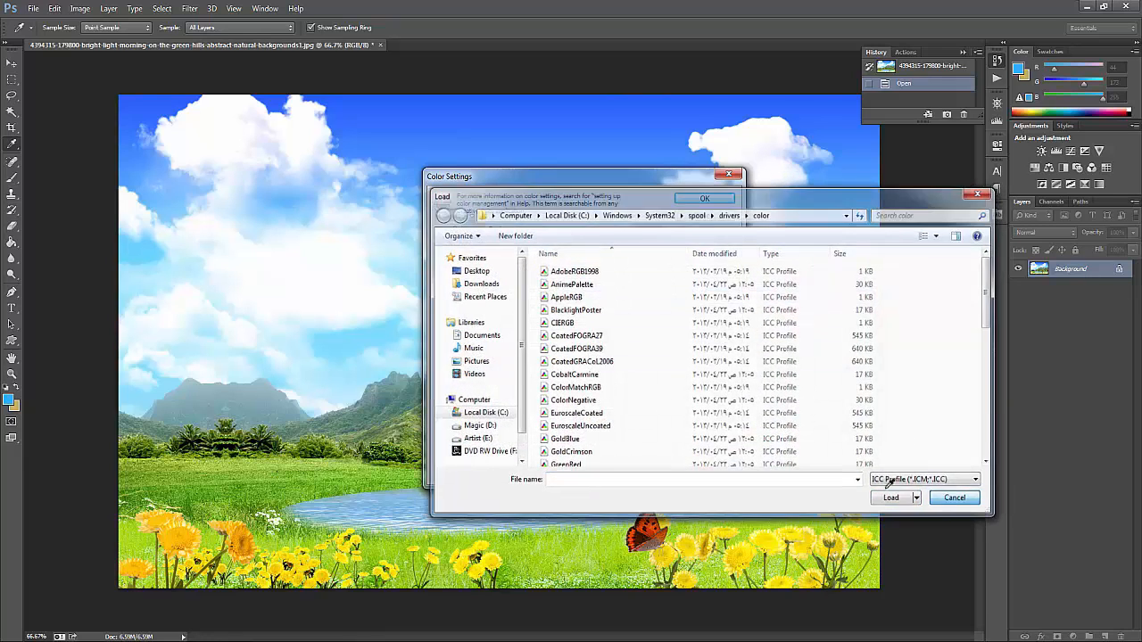
left_click(951, 500)
- Start defining a custom CMYK working space and name it Arts
left_click(528, 274)
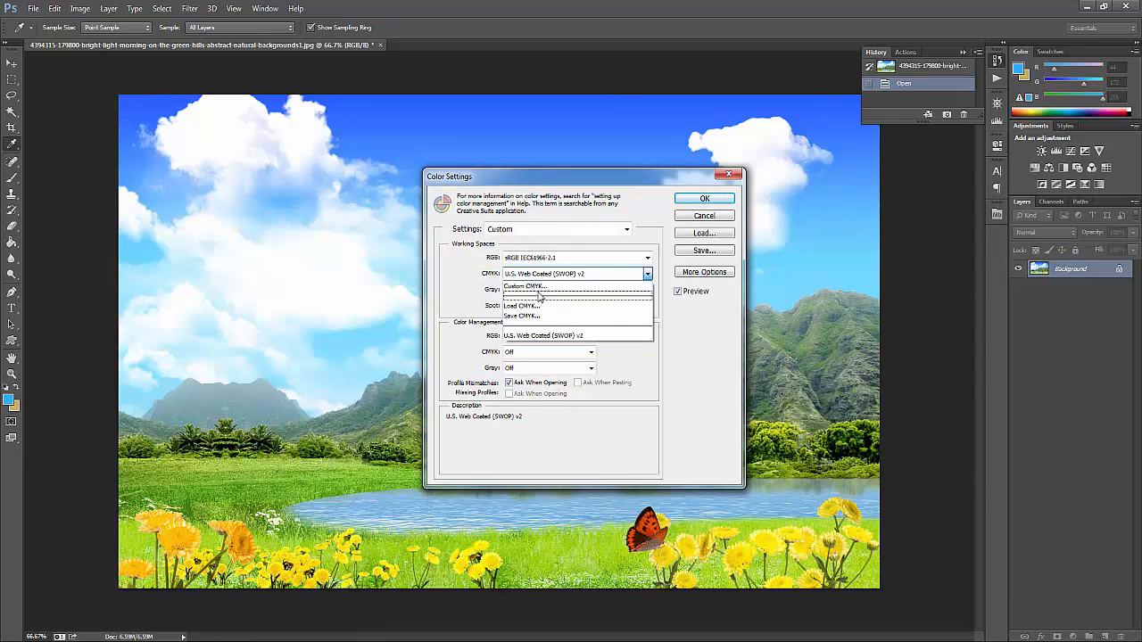
left_click(526, 288)
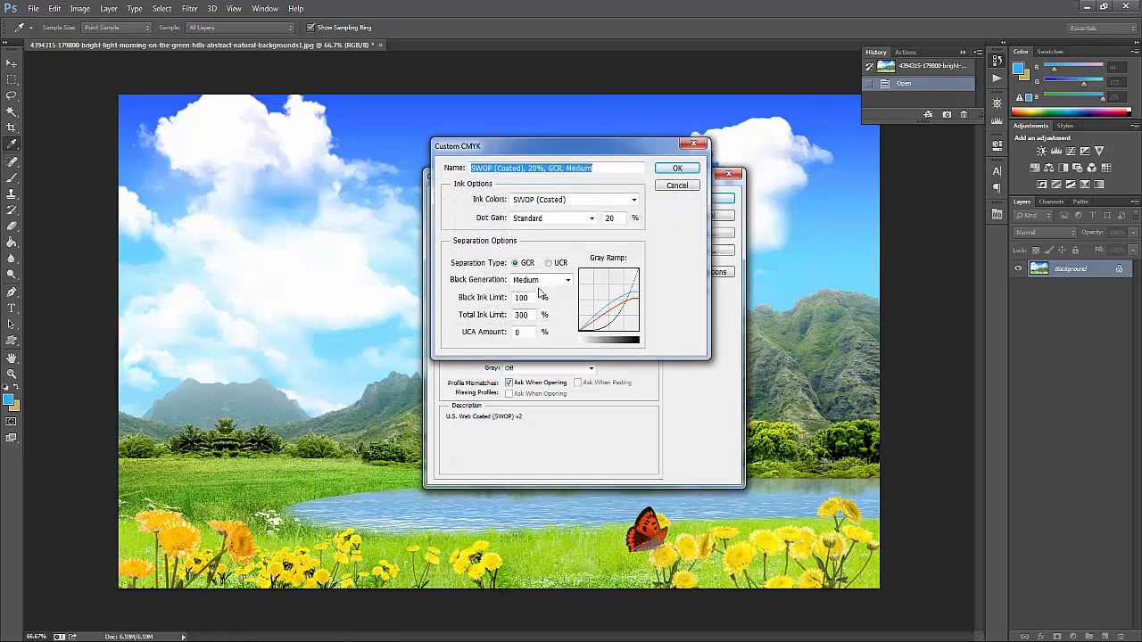
left_click_drag(559, 151, 539, 285)
left_click(608, 281)
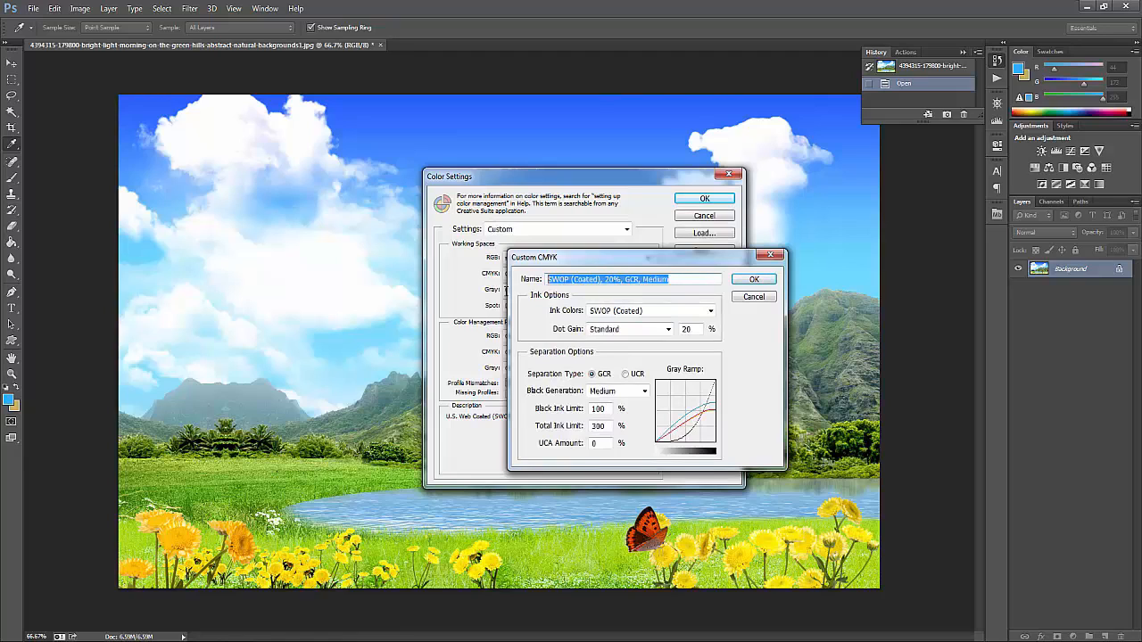
type("Arts")
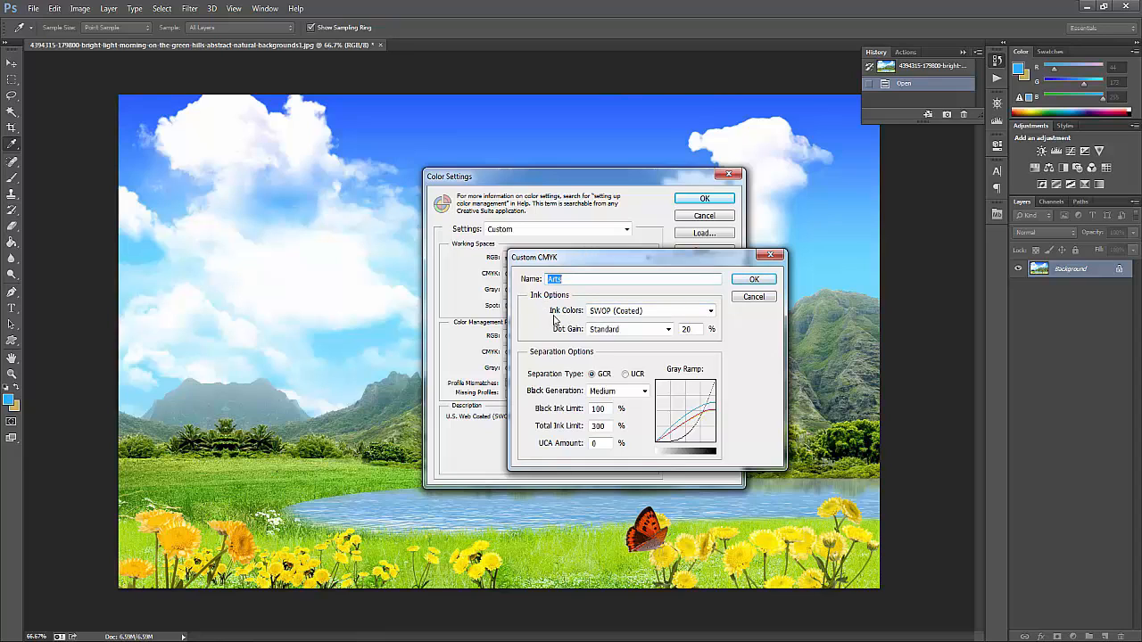
- Review the available ink colors and dot gain options for the custom CMYK space
left_click(628, 312)
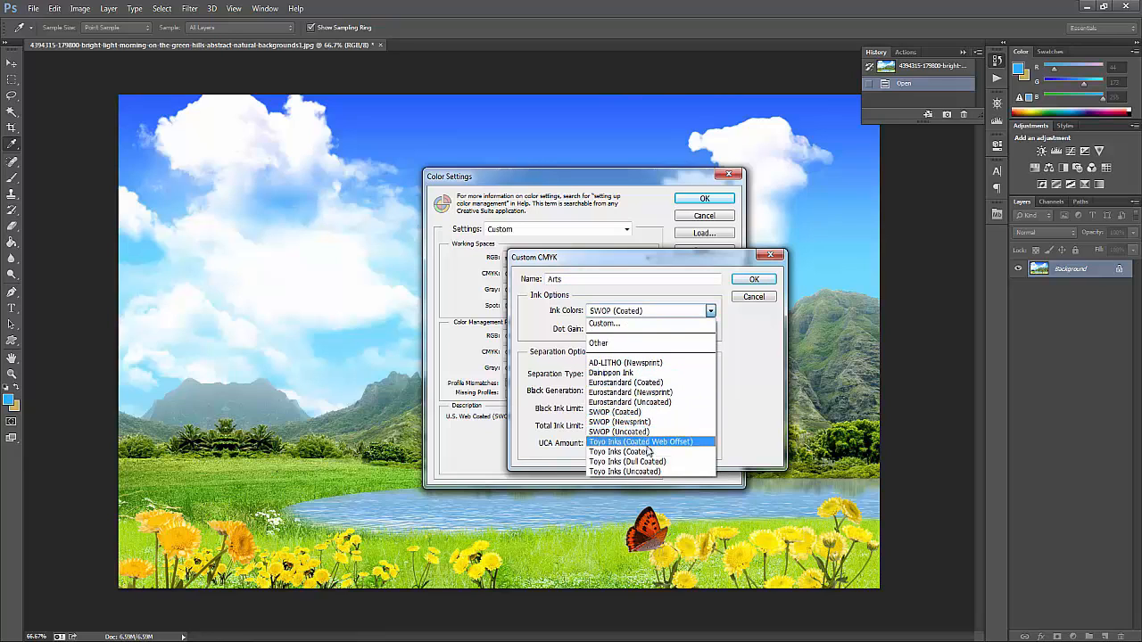
left_click(746, 362)
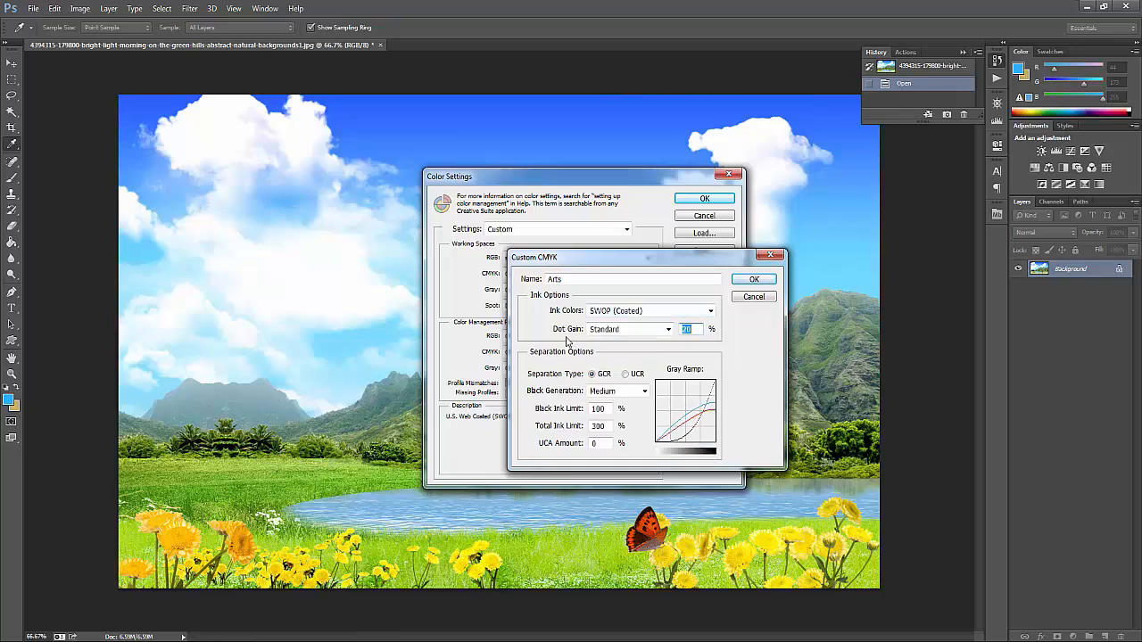
left_click(613, 333)
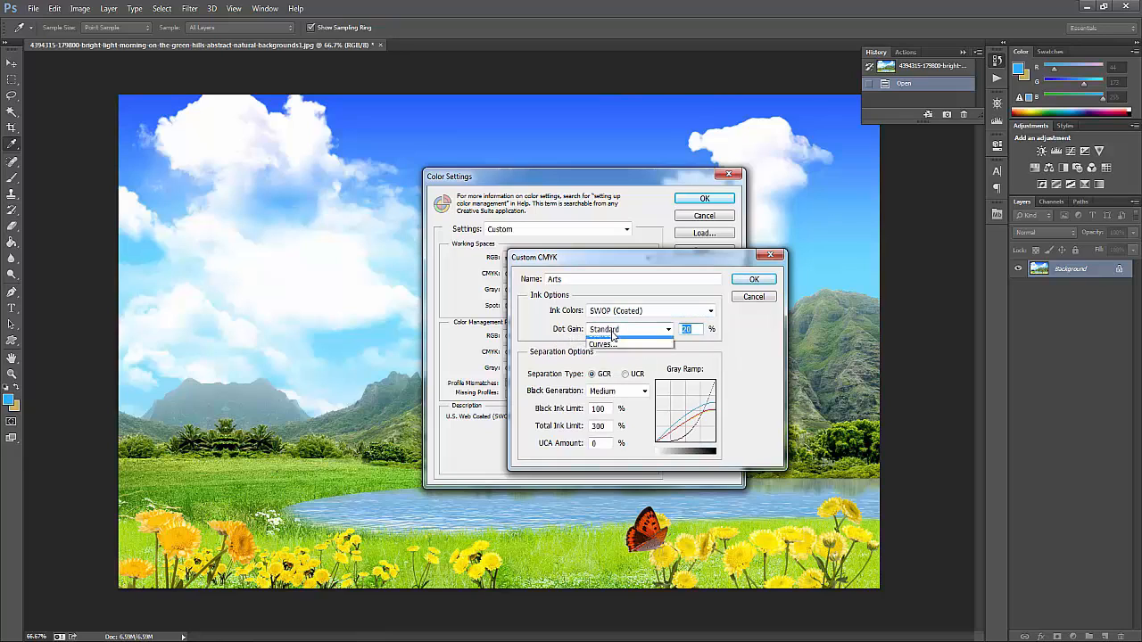
left_click(613, 336)
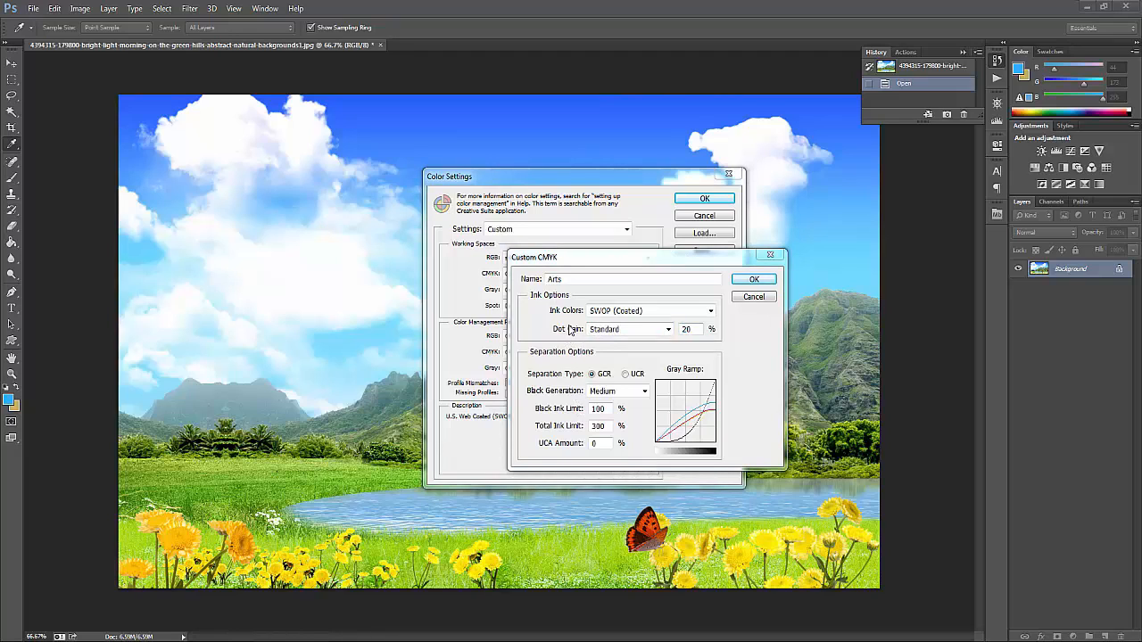
left_click(554, 359)
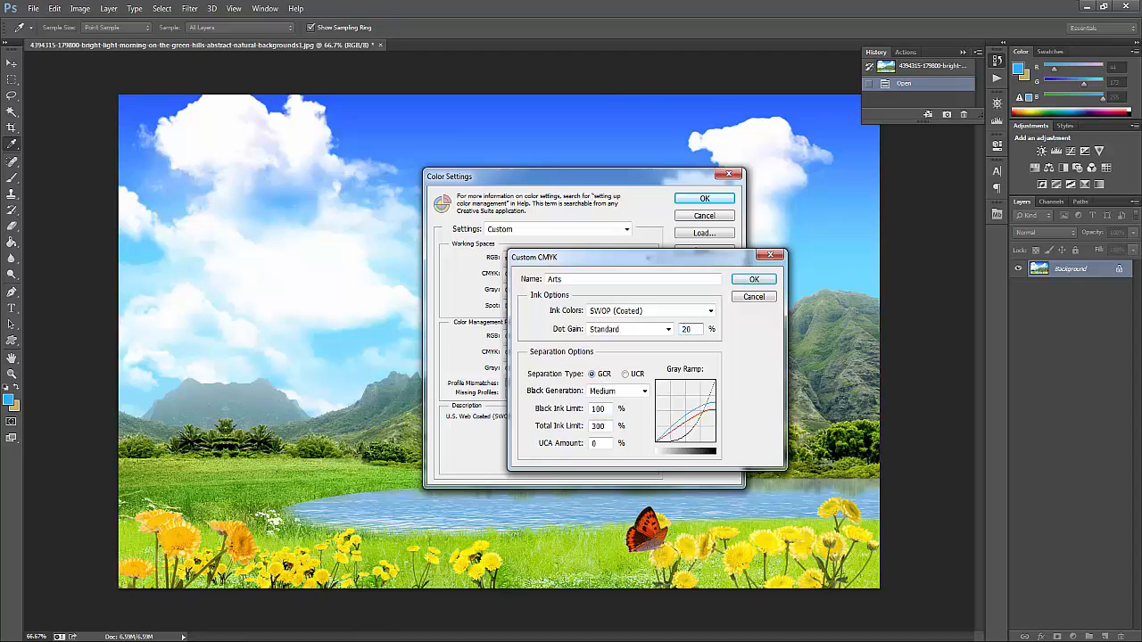
- View the GCR comparison picture in Windows Photo Viewer, and try the UCR separation type in the custom CMYK settings before returning to GCR
left_click(313, 630)
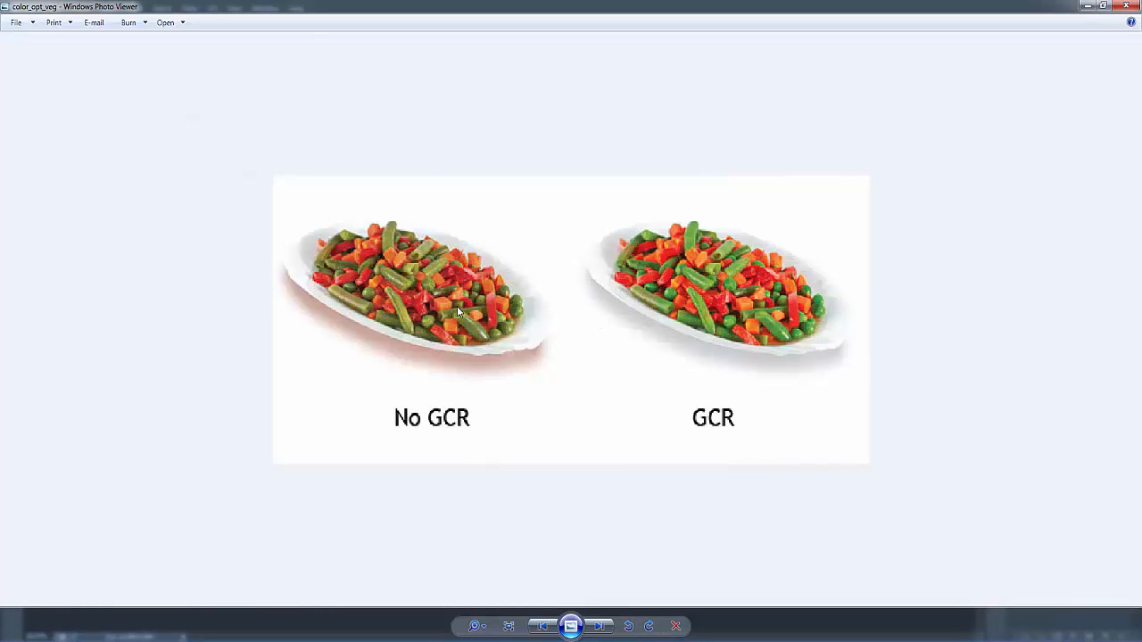
left_click(1087, 6)
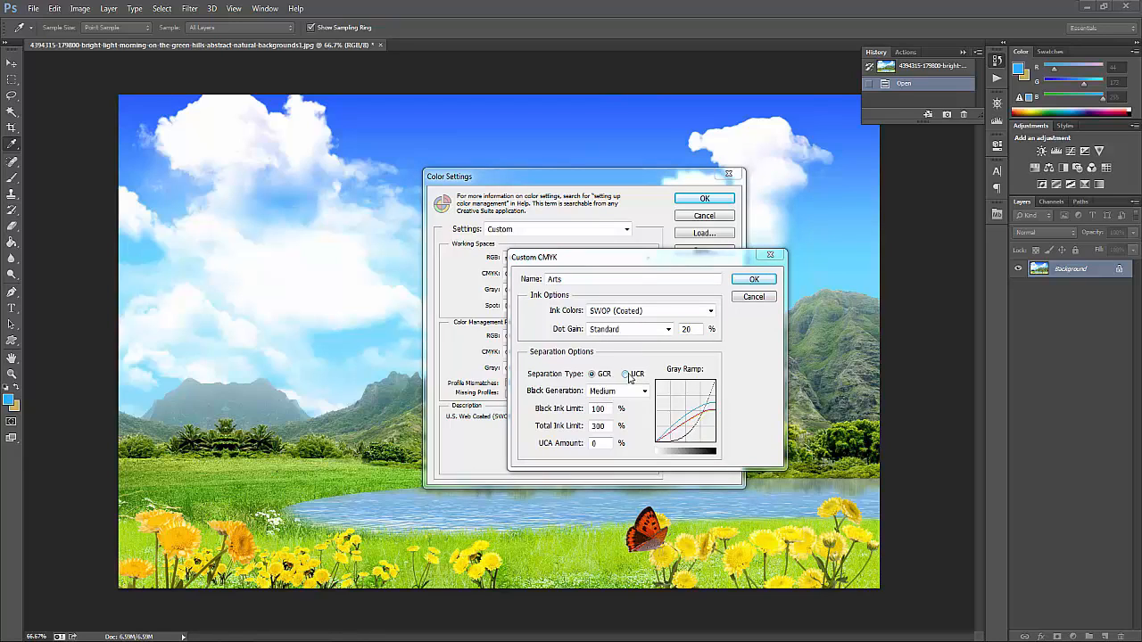
left_click(629, 377)
left_click(629, 378)
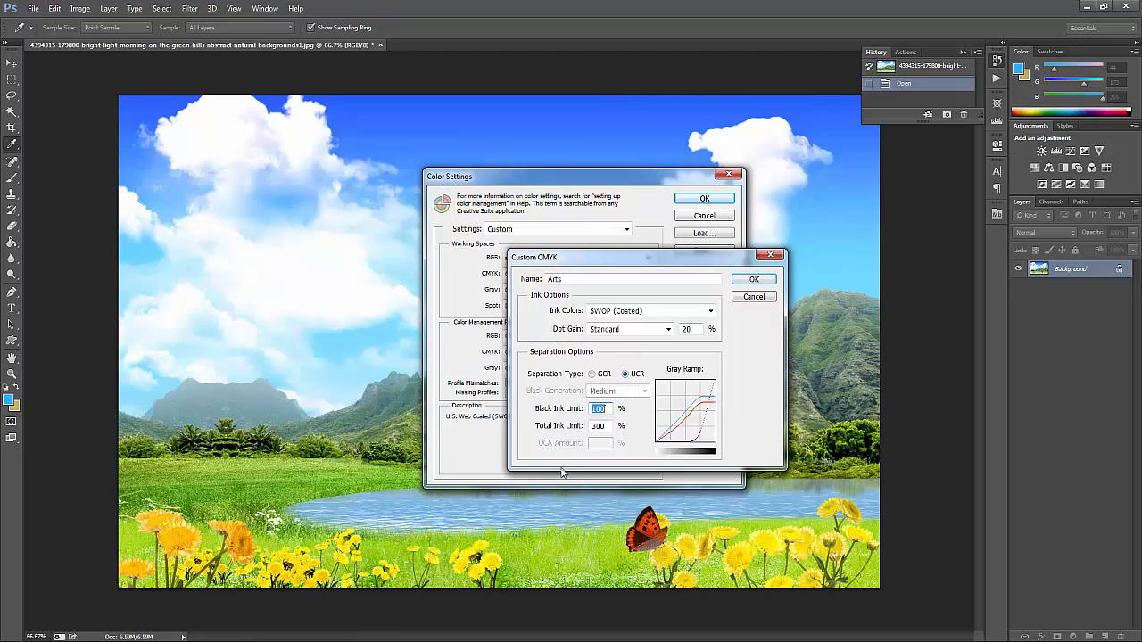
left_click(597, 376)
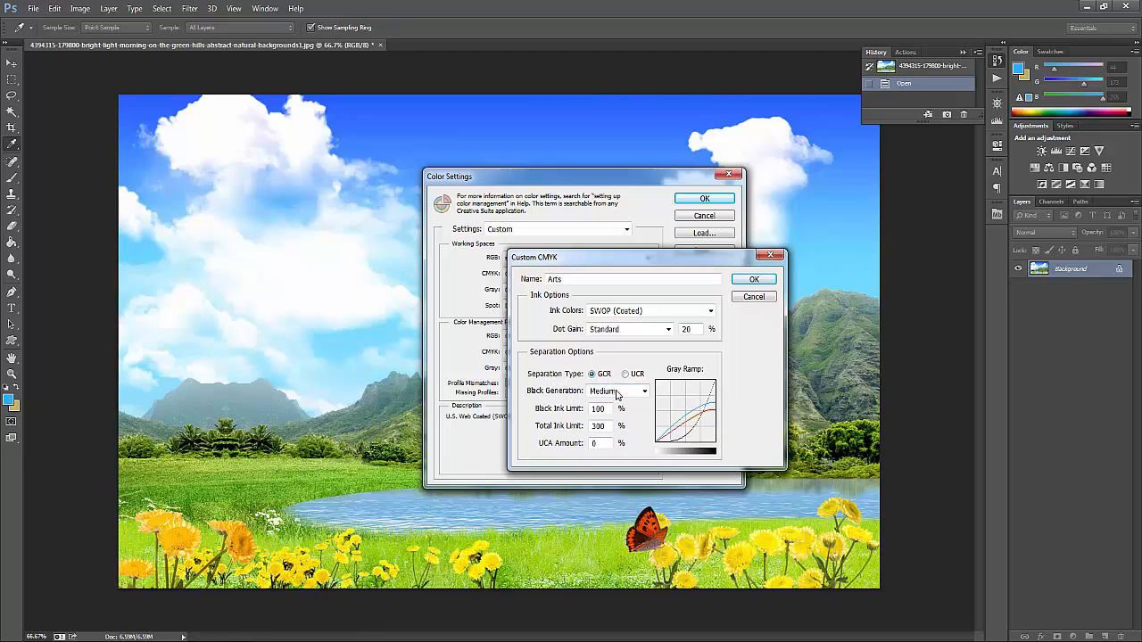
- Review the black generation choices and ink limits, and discard the custom CMYK definition
left_click(617, 393)
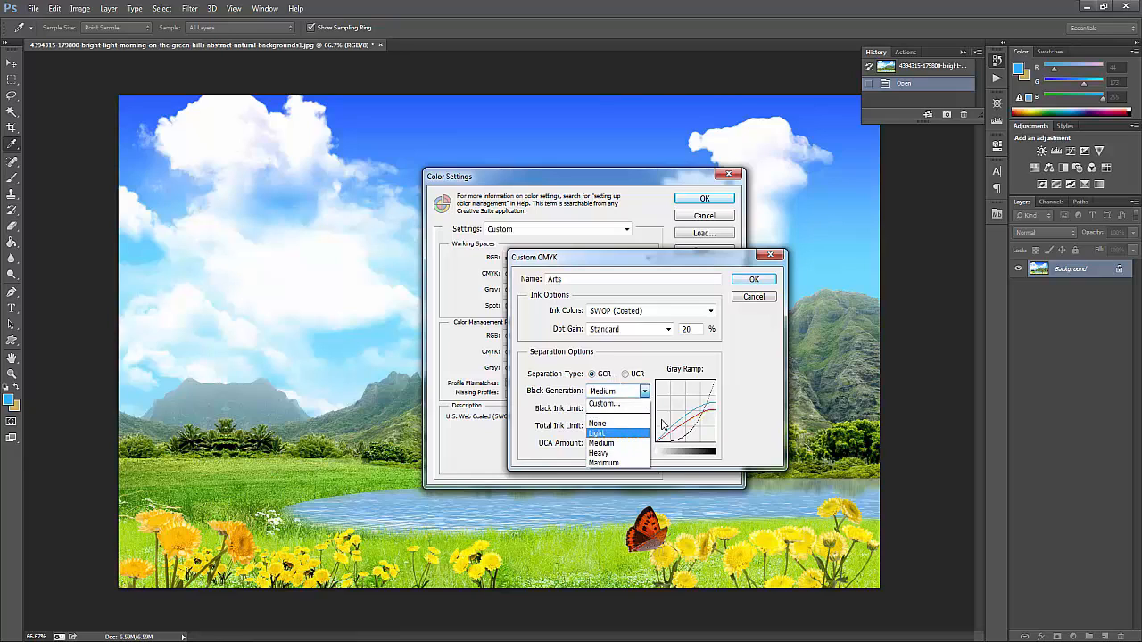
left_click(626, 449)
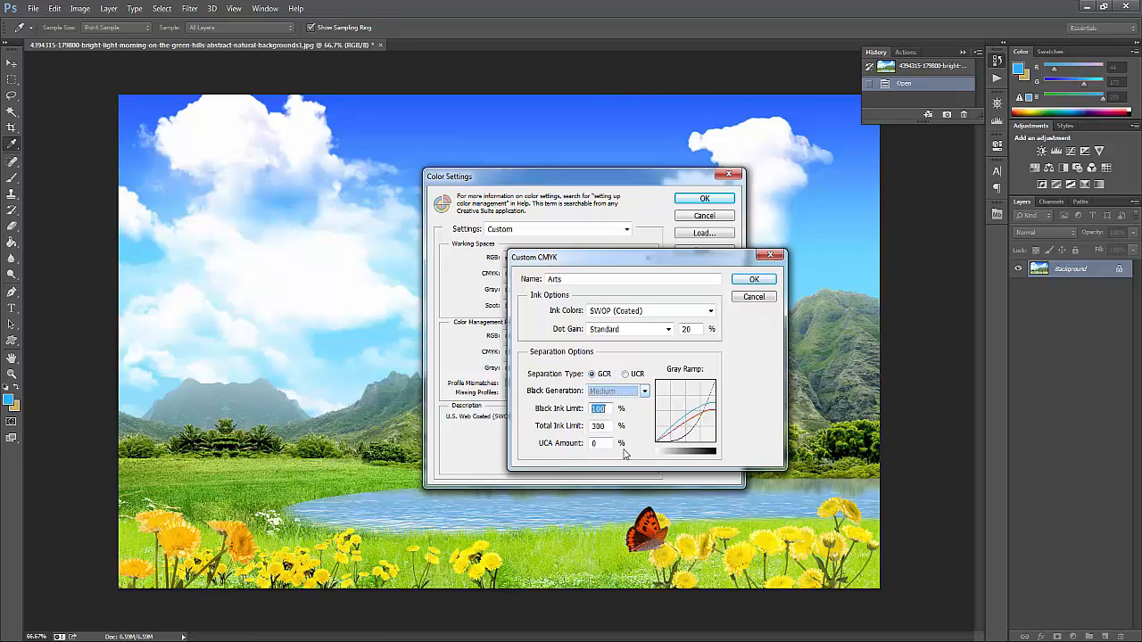
left_click(611, 392)
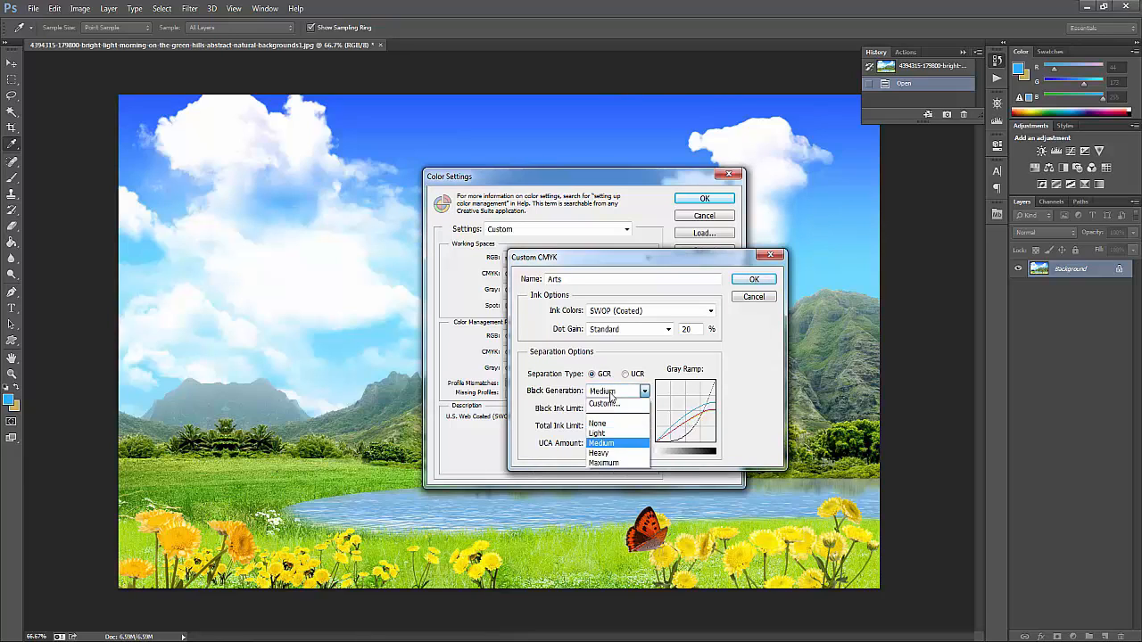
key("Tab")
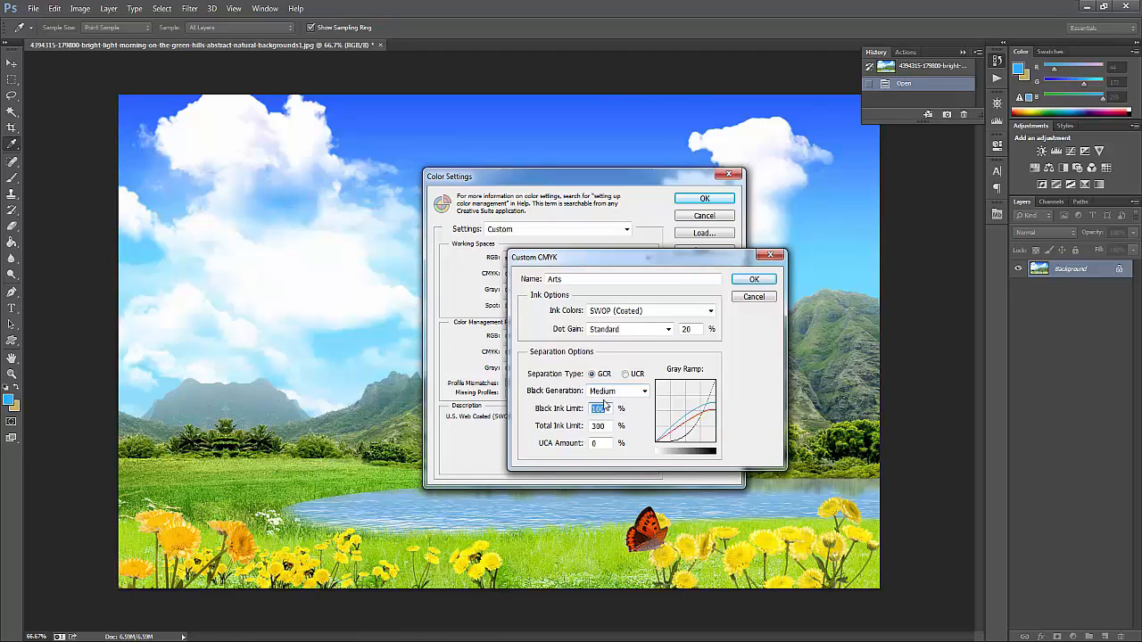
left_click(607, 393)
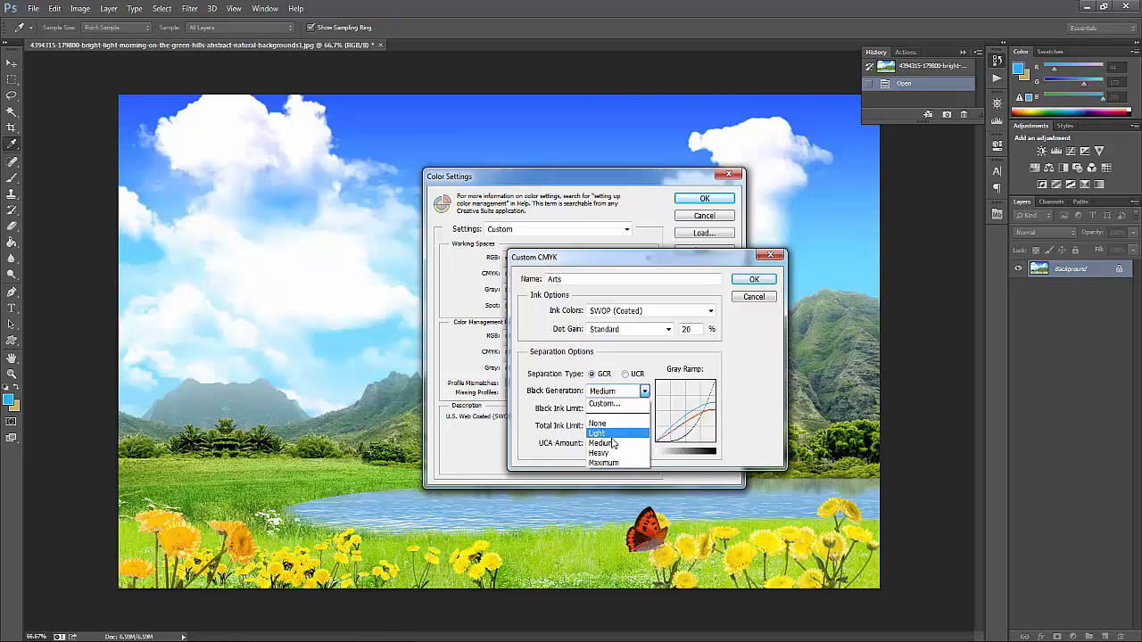
left_click(557, 412)
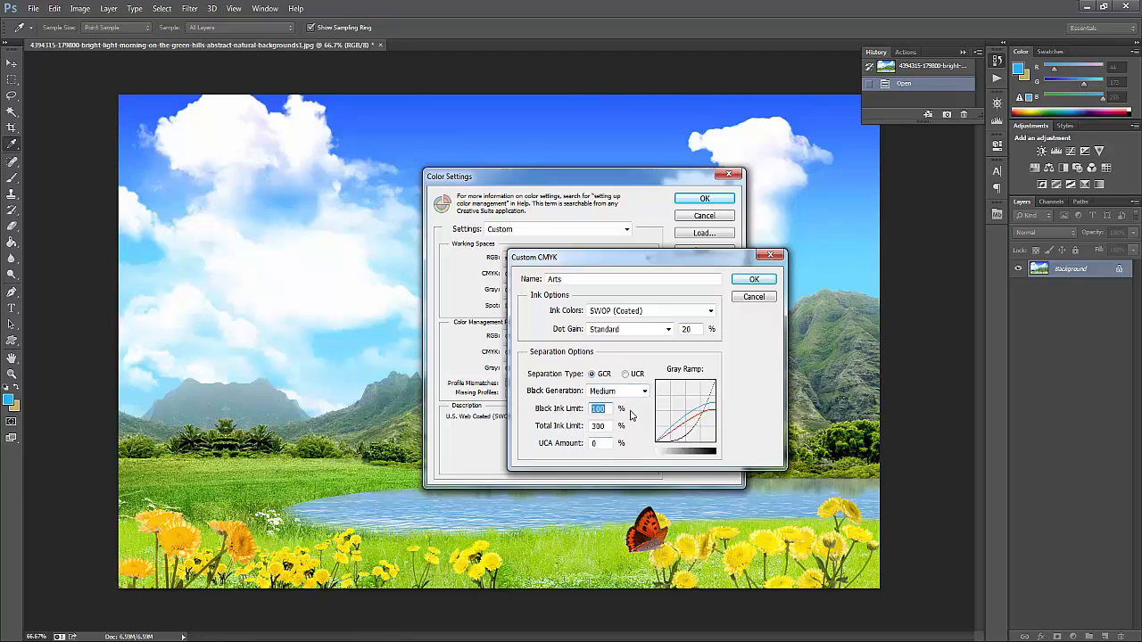
left_click(608, 427)
left_click(754, 297)
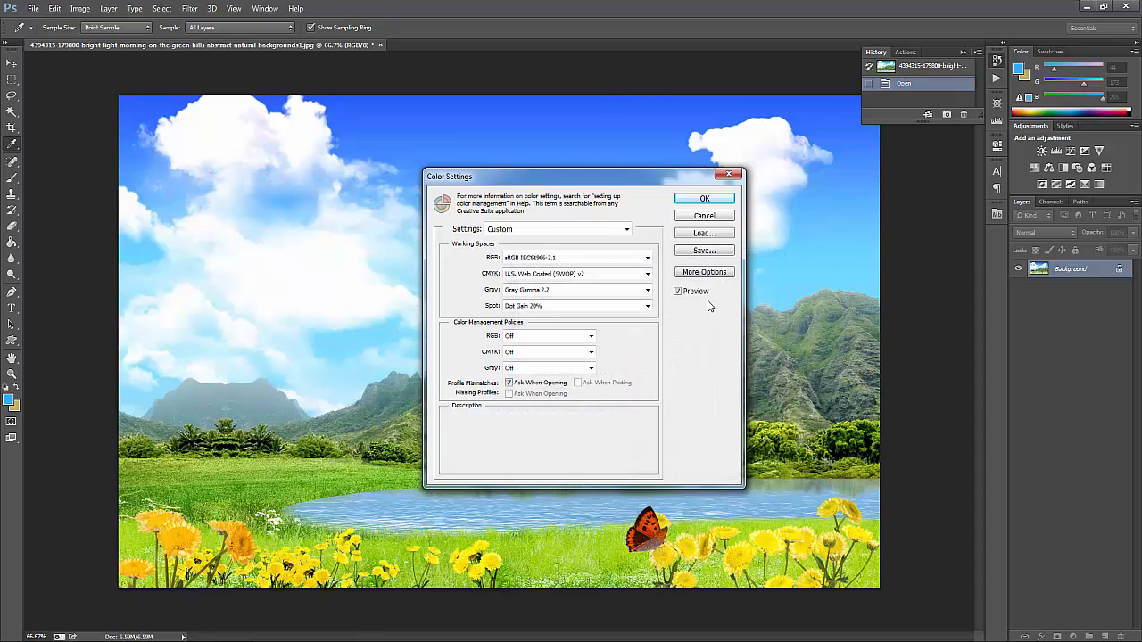
- Review the Gray working space options and view the dotgain_newsprint picture in Windows Photo Viewer
left_click(553, 291)
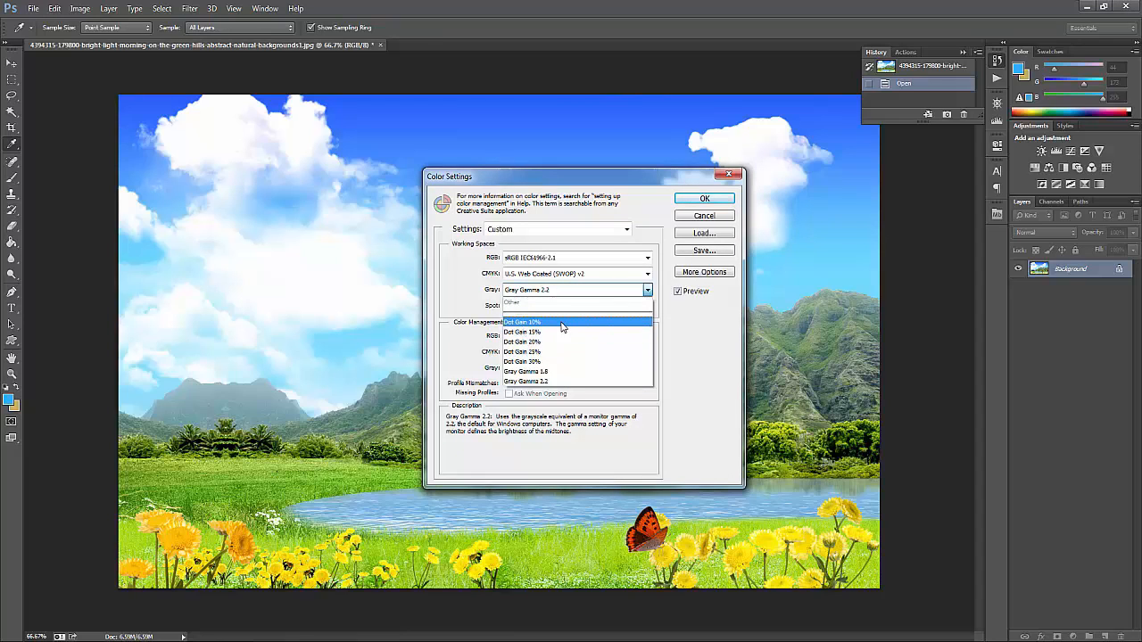
left_click(460, 300)
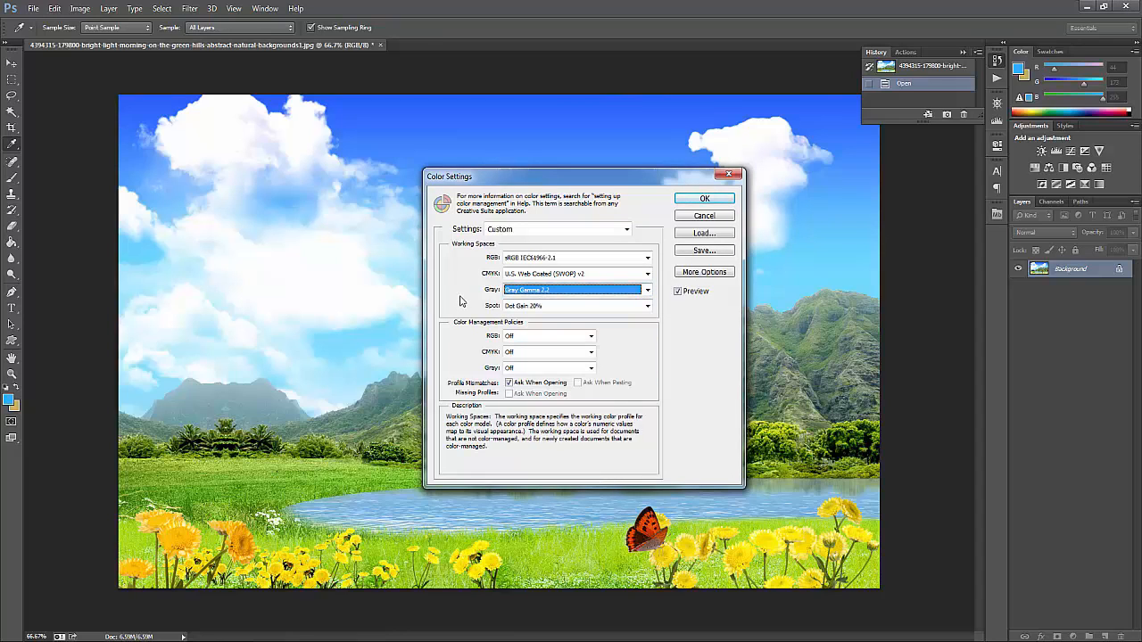
left_click(570, 293)
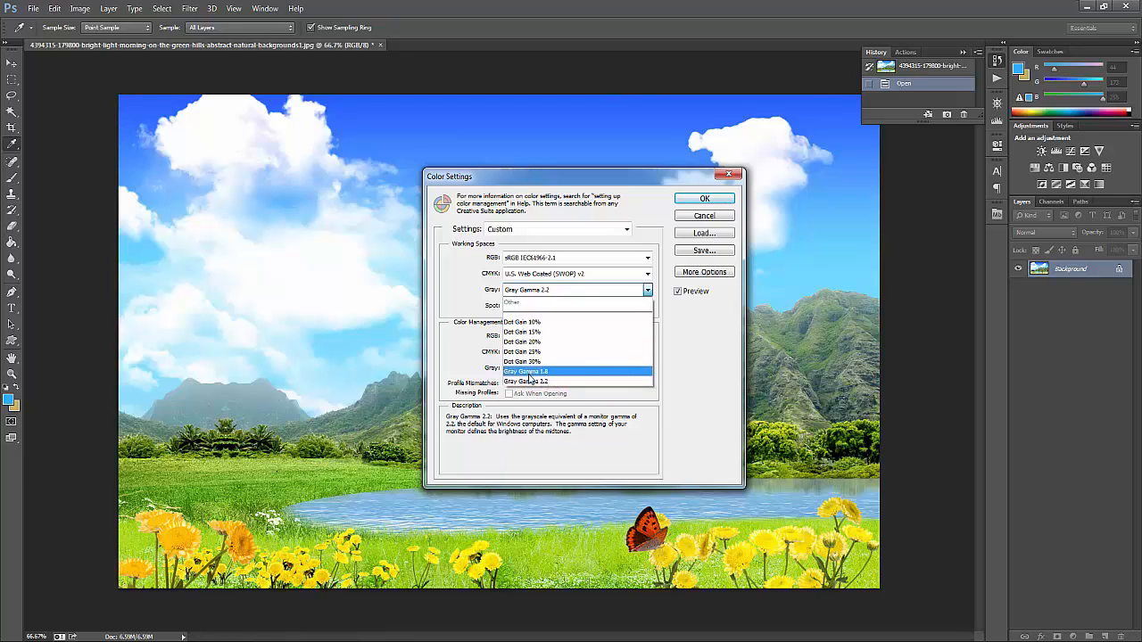
left_click(677, 378)
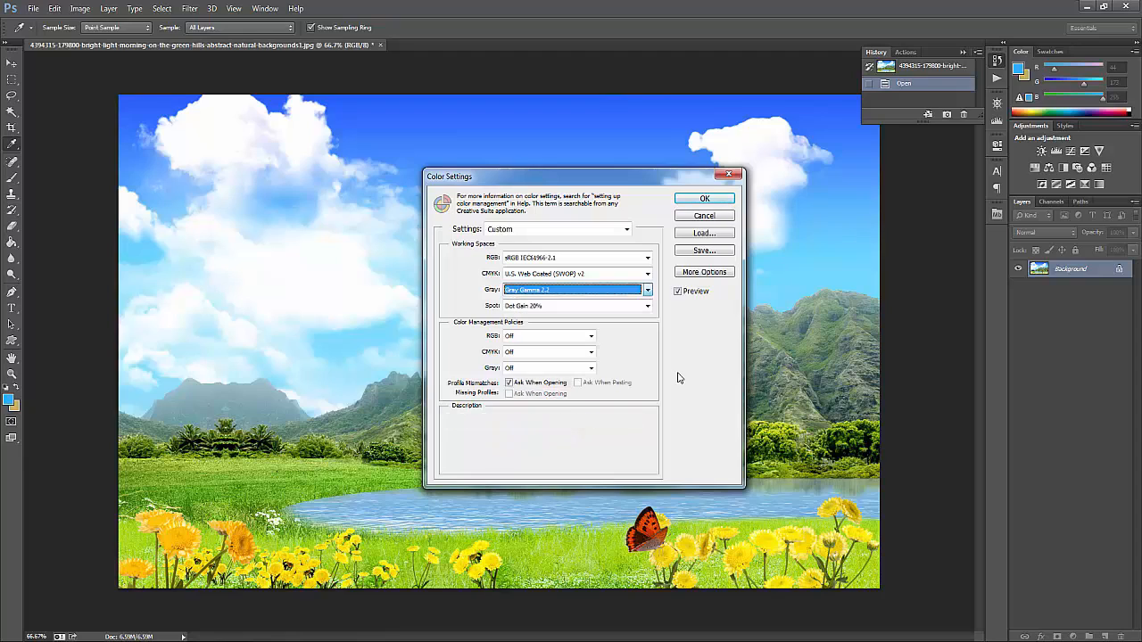
mouse_move(615, 328)
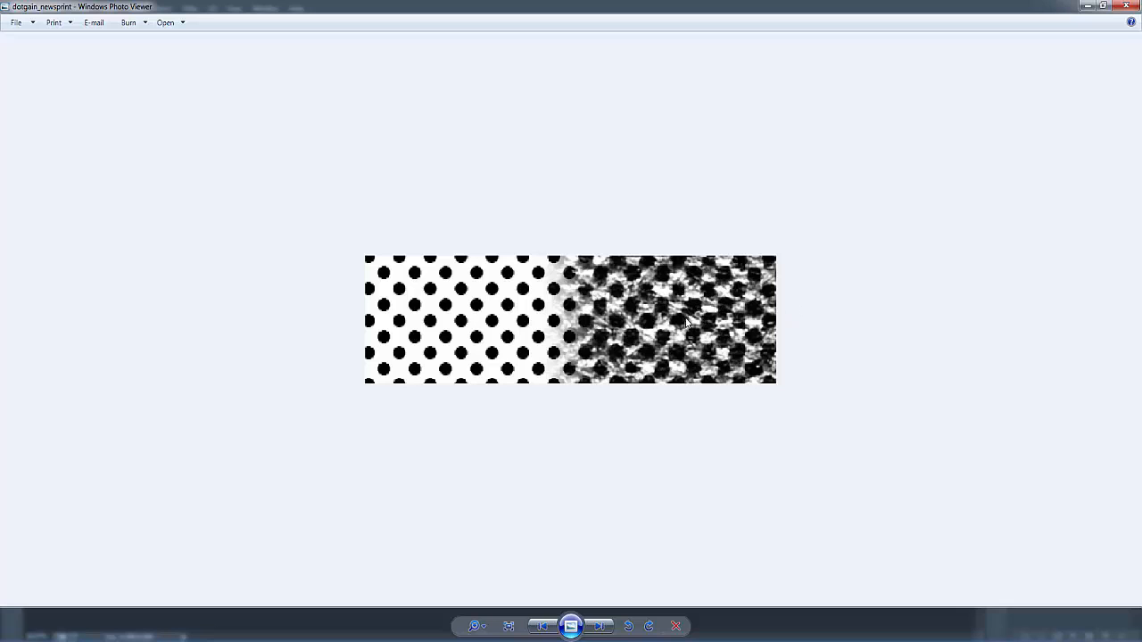
left_click(1087, 6)
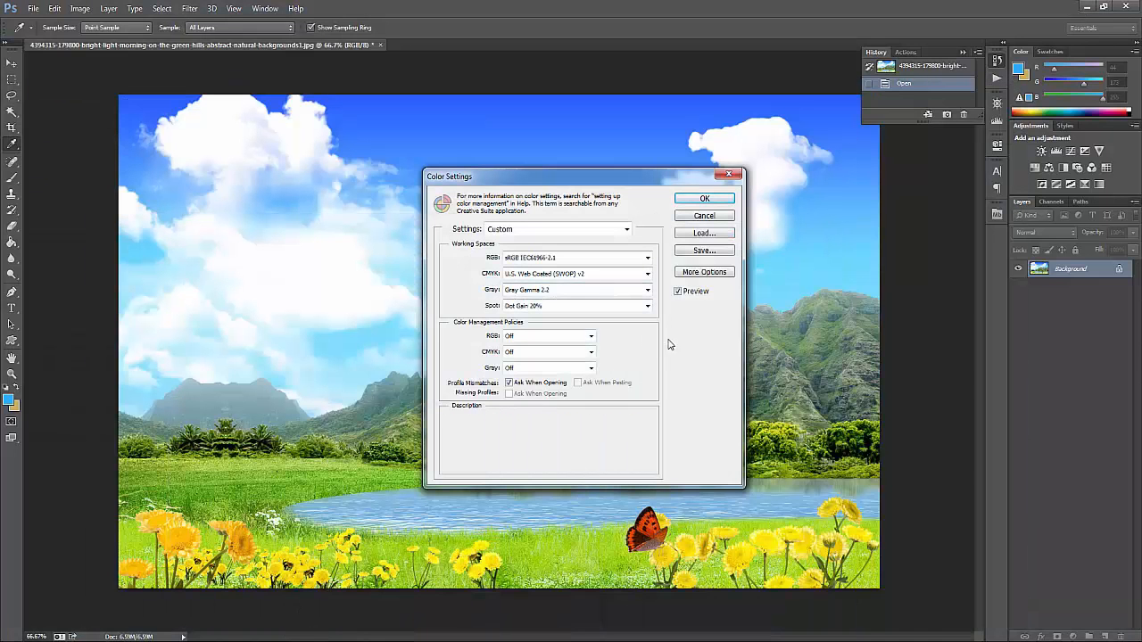
- Browse the CMYK profile files again, select CIERGB, and leave without loading it
left_click(555, 275)
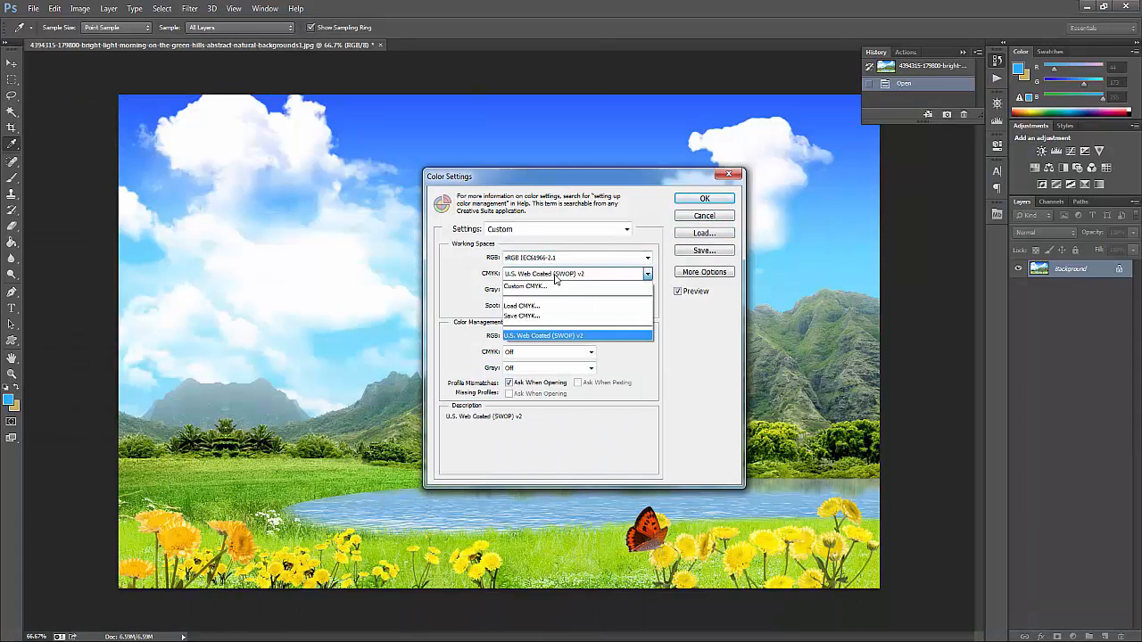
left_click(550, 306)
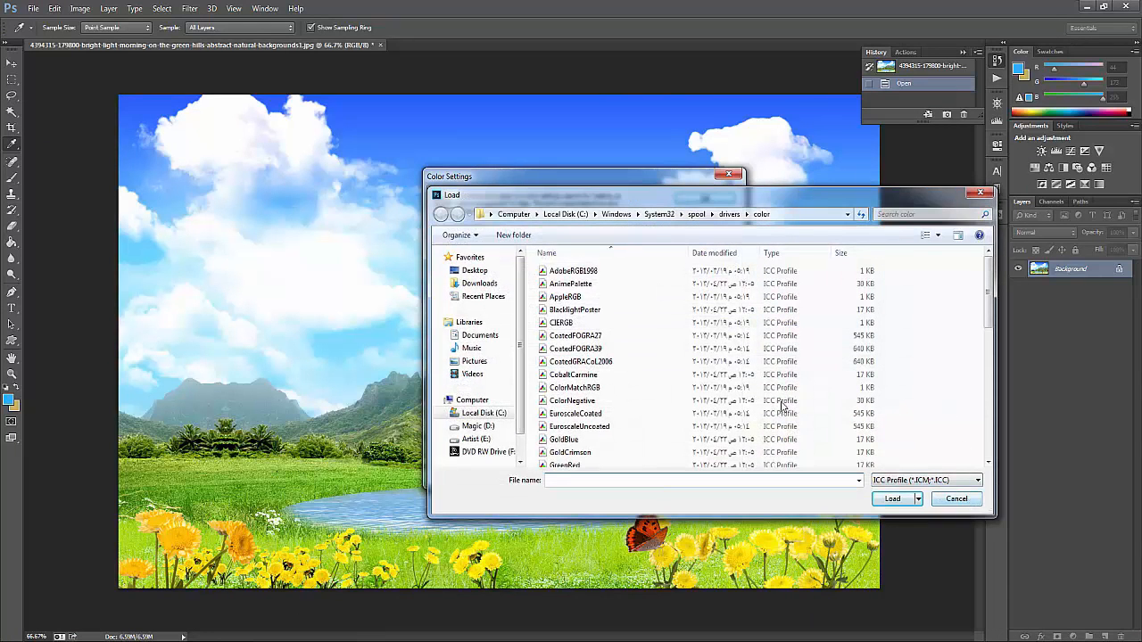
left_click(645, 323)
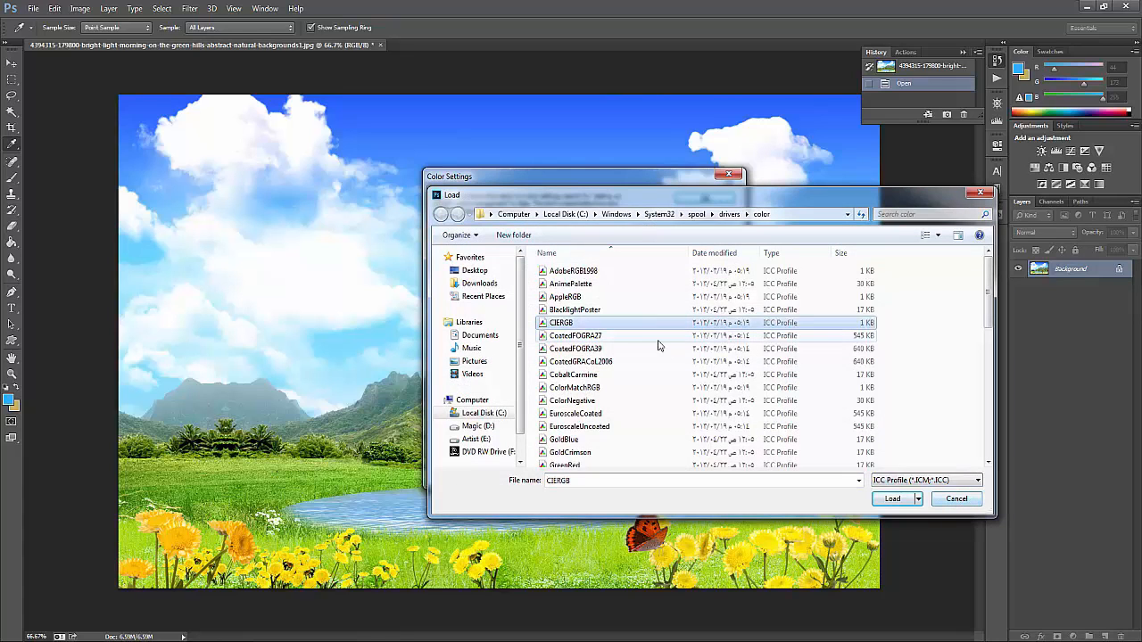
scroll(658, 346, "down", 8)
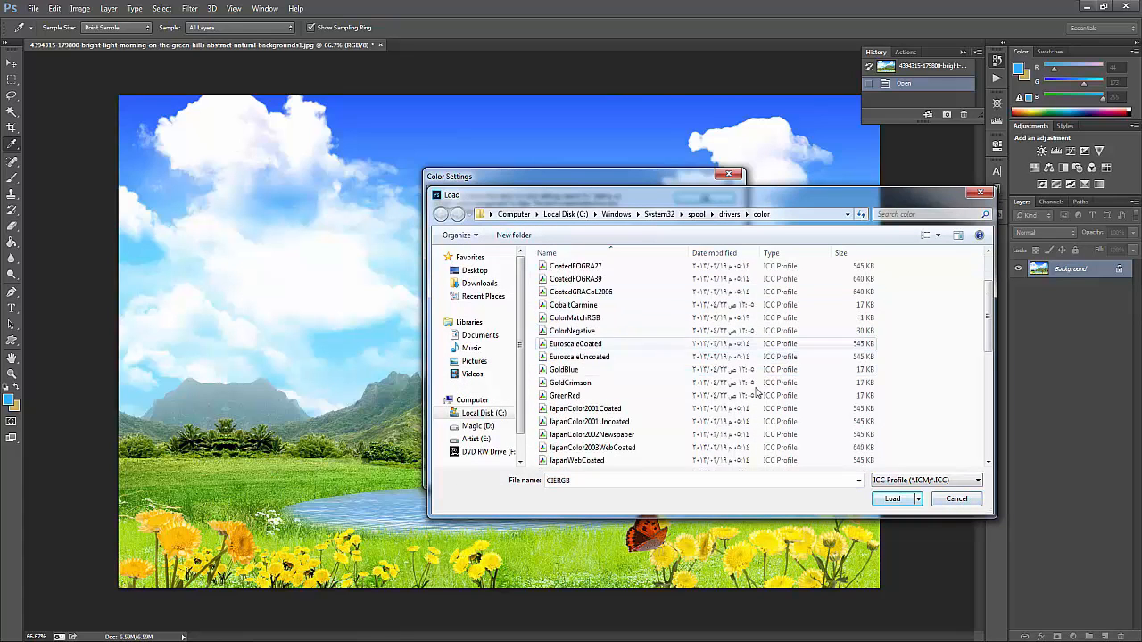
left_click(951, 504)
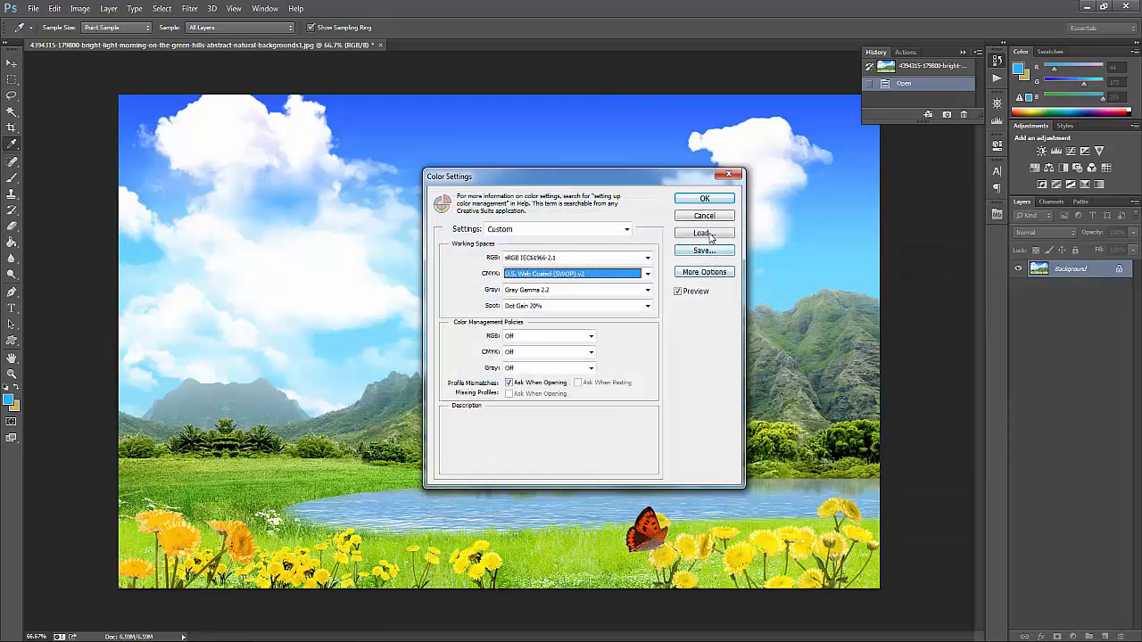
- View the Gray Gamma 2.2 description and the dialogs for saving and loading color settings, and close Color Settings without applying anything
left_click(608, 289)
left_click(604, 291)
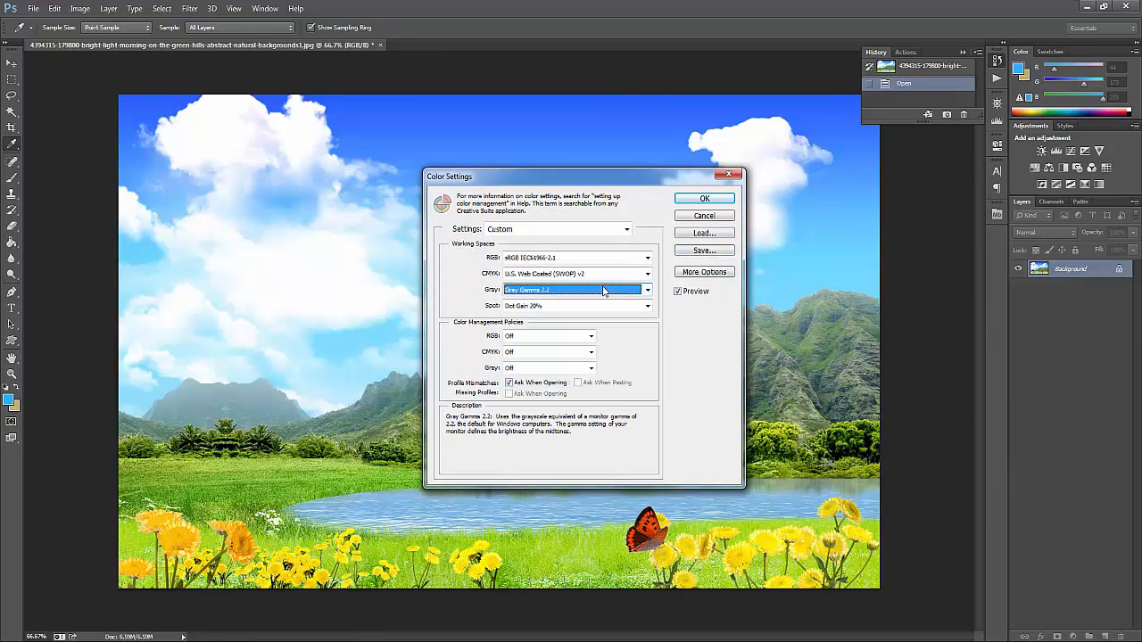
left_click(705, 253)
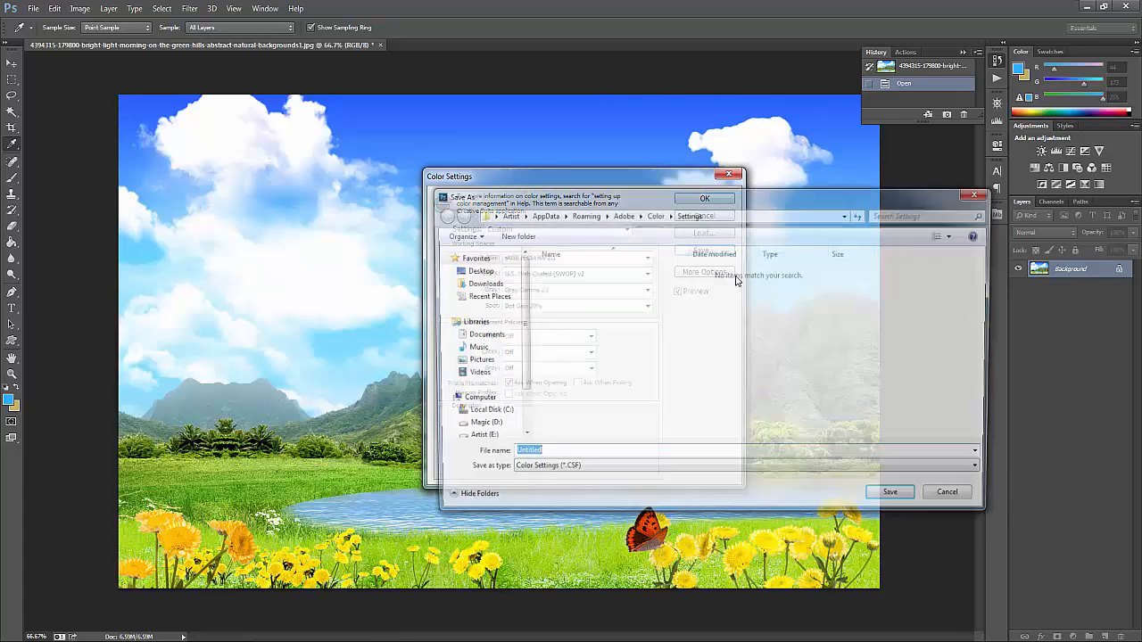
left_click(970, 197)
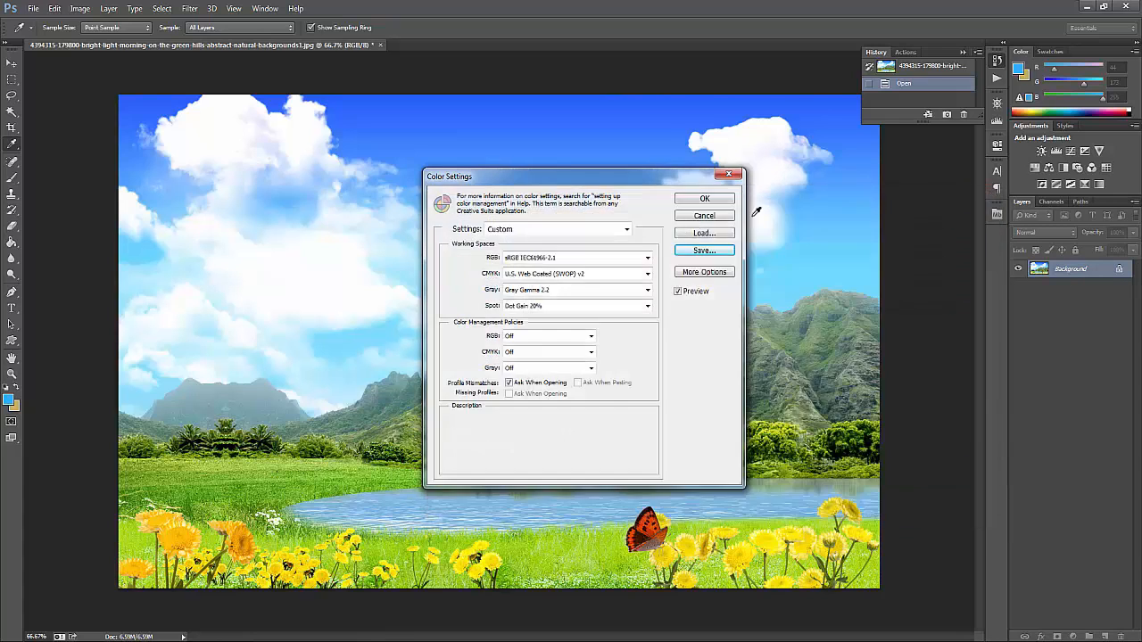
left_click(714, 233)
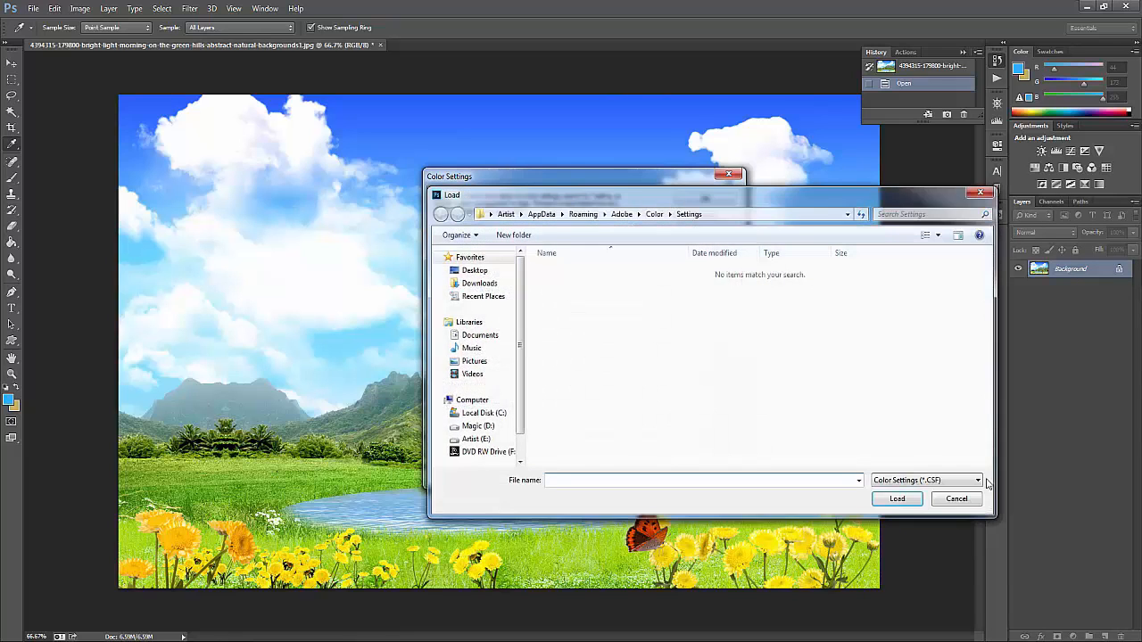
left_click(955, 497)
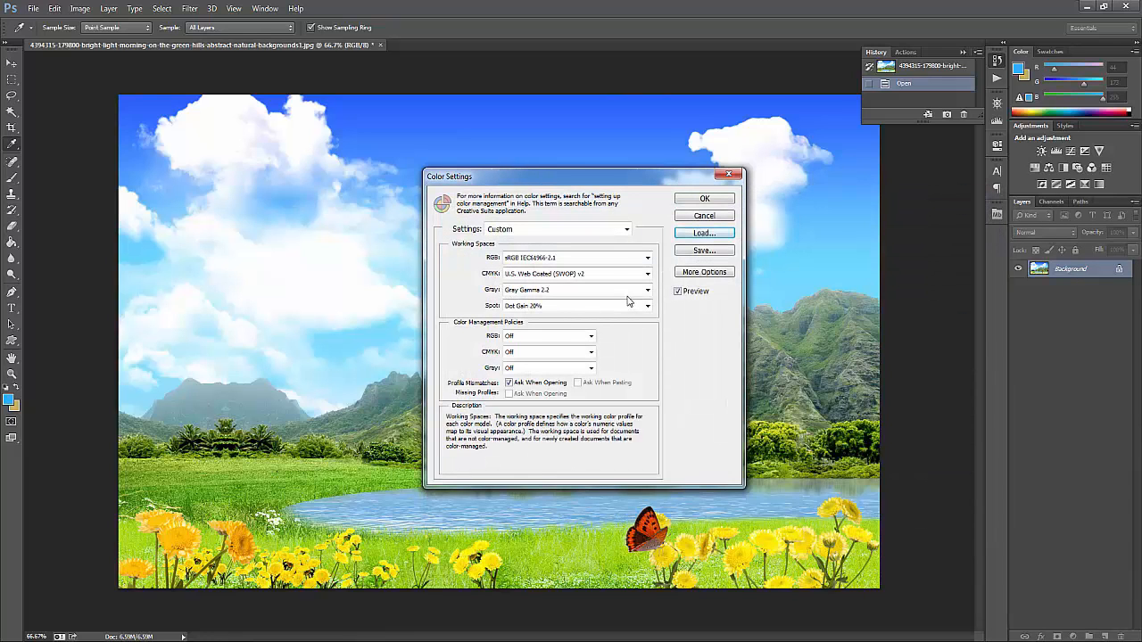
left_click(702, 219)
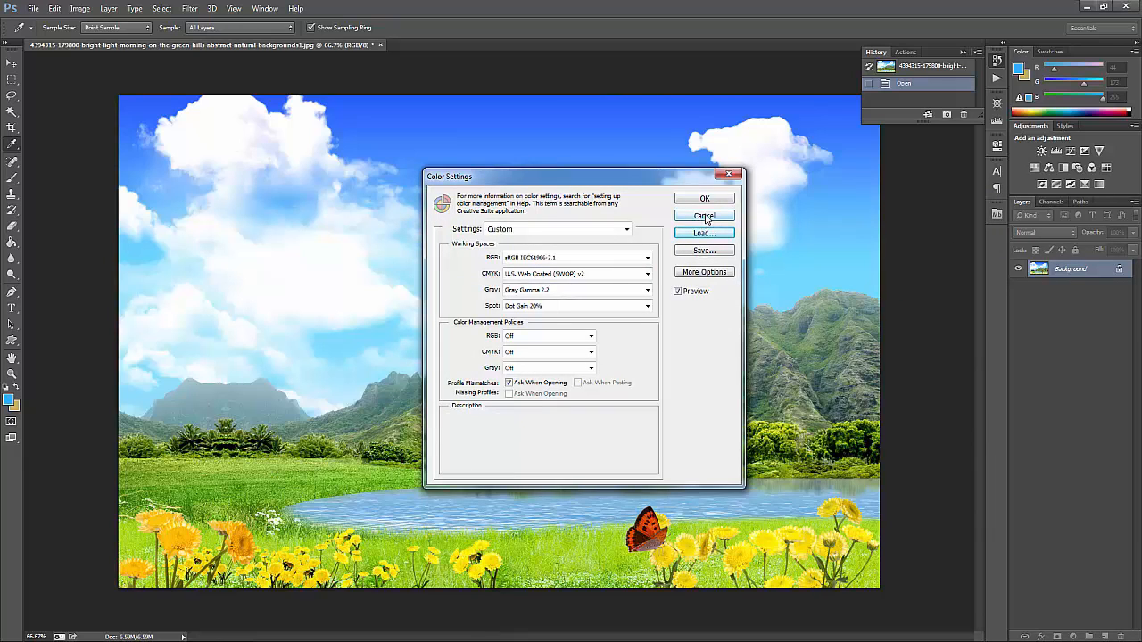
left_click(705, 219)
- Start assigning a profile to the image and preview RGB profiles including Adobe RGB (1998), ColorMatch RGB, e-sRGB, HDTV (Rec. 709) and ROMM-RGB
key("w")
left_click(55, 8)
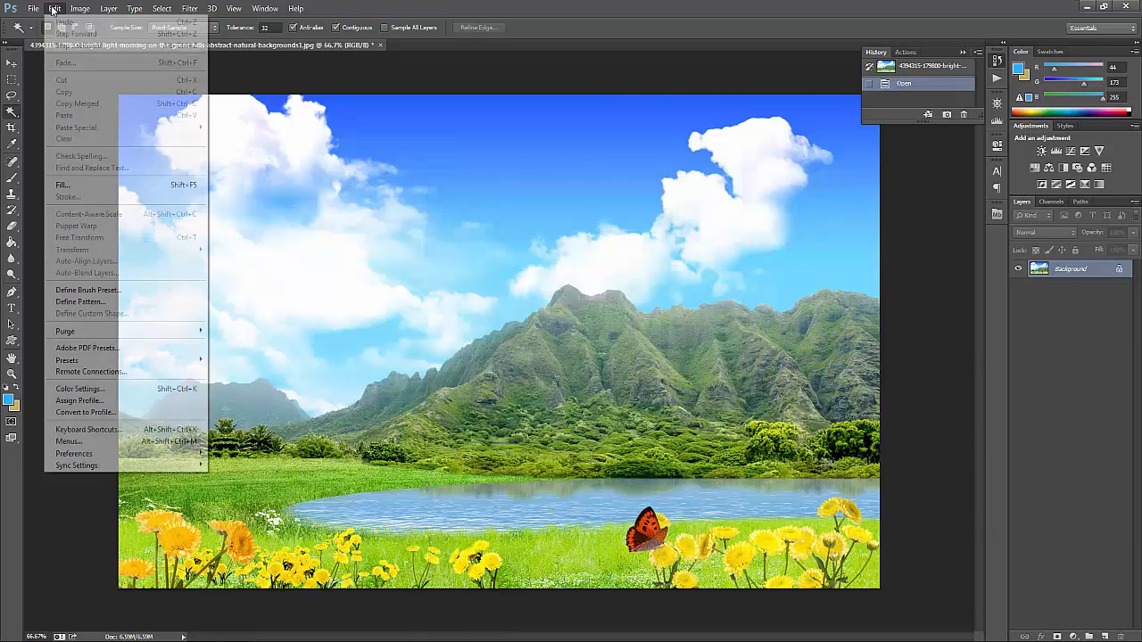
left_click(136, 406)
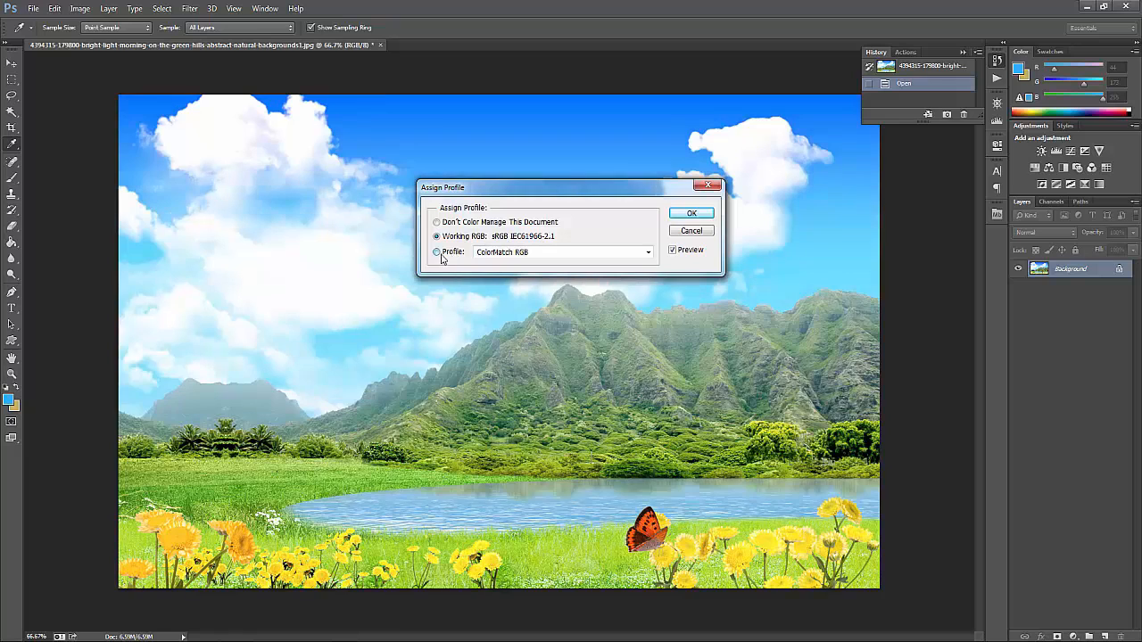
left_click_drag(546, 186, 791, 155)
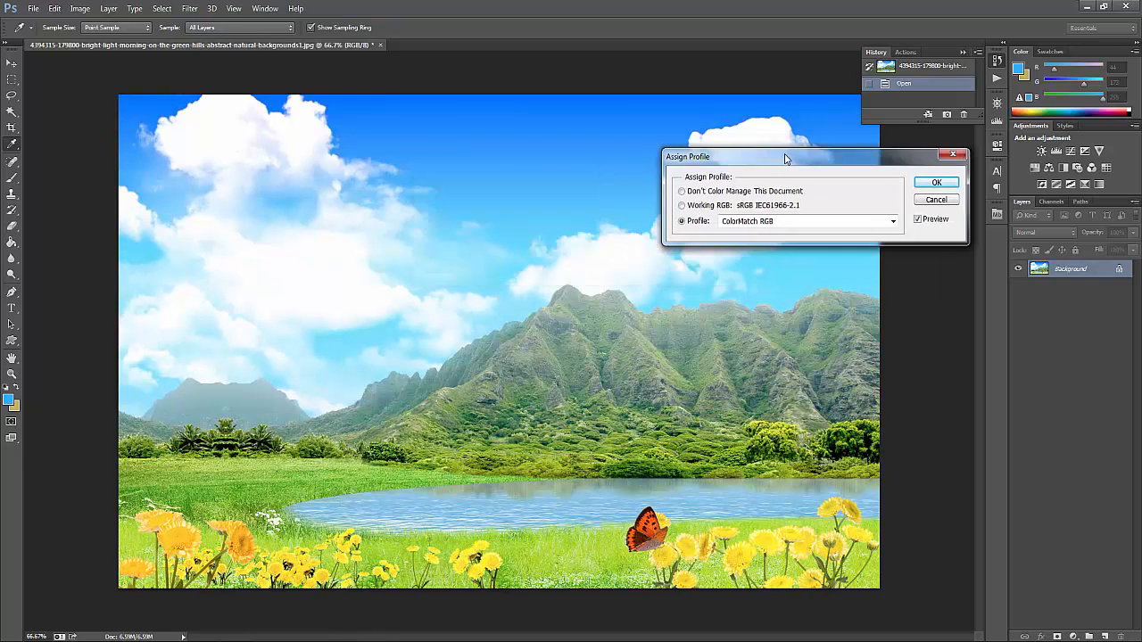
left_click(778, 222)
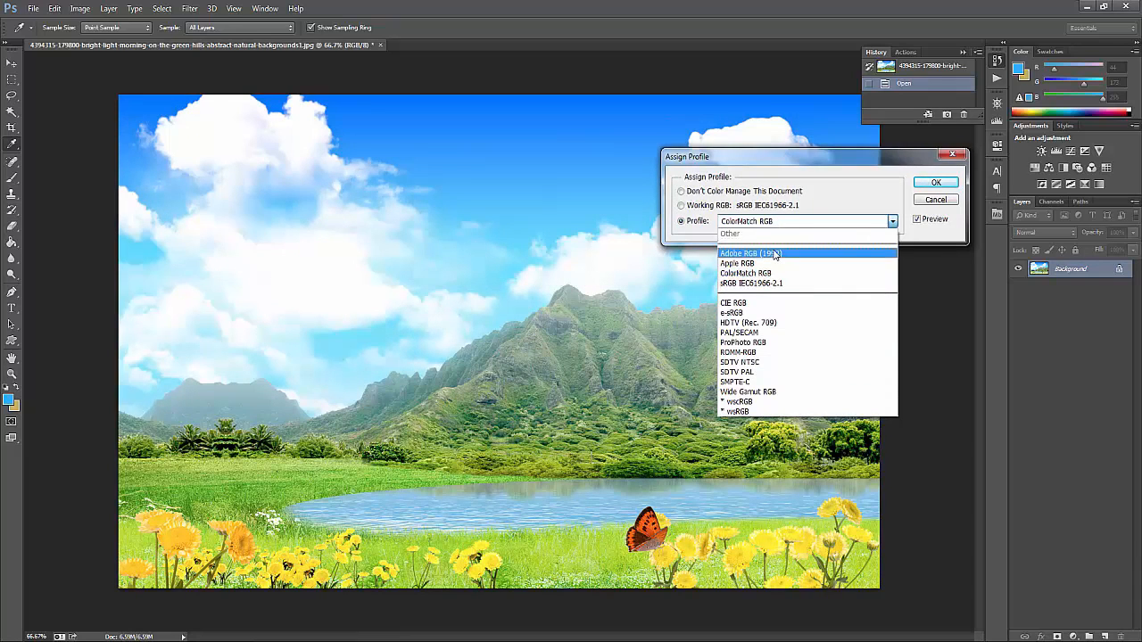
left_click(772, 254)
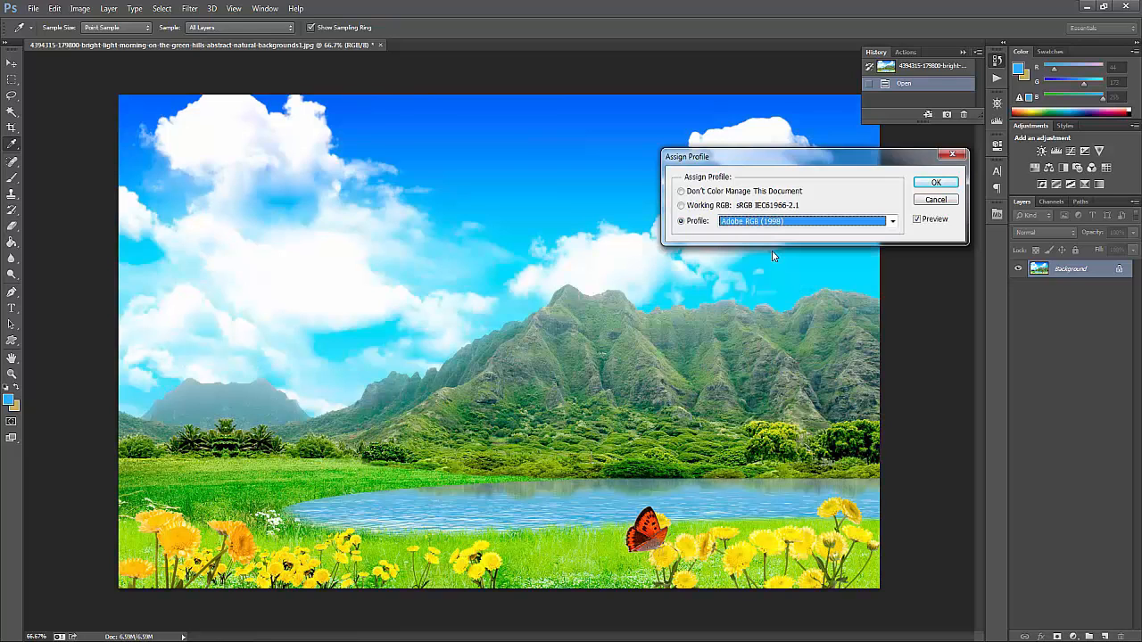
key("Down")
key("Down")
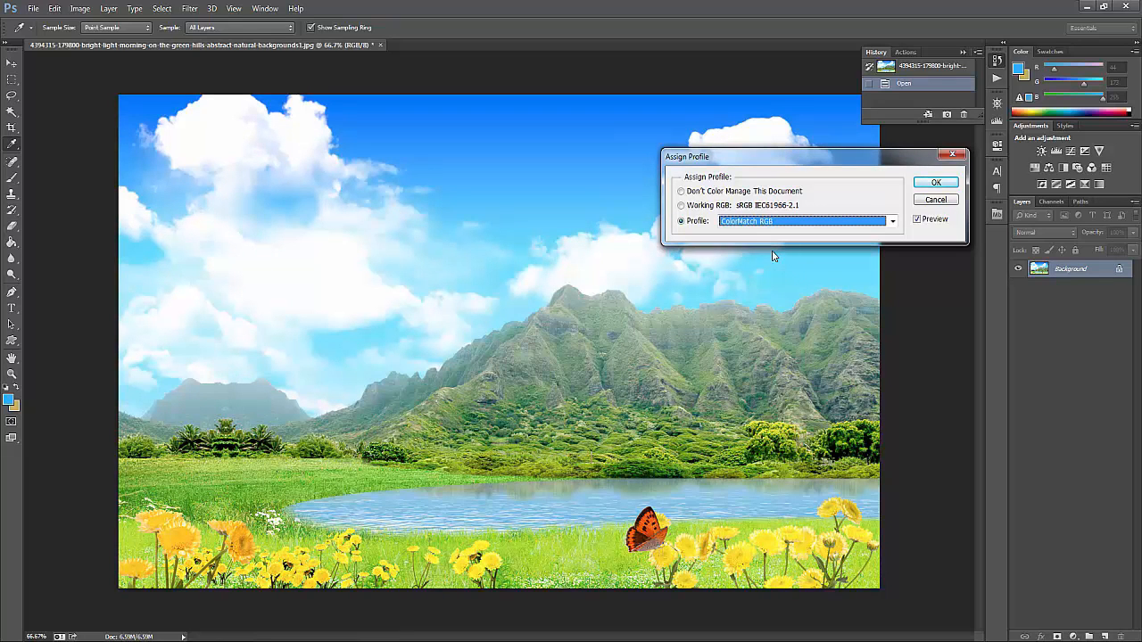
key("Down")
key("Down")
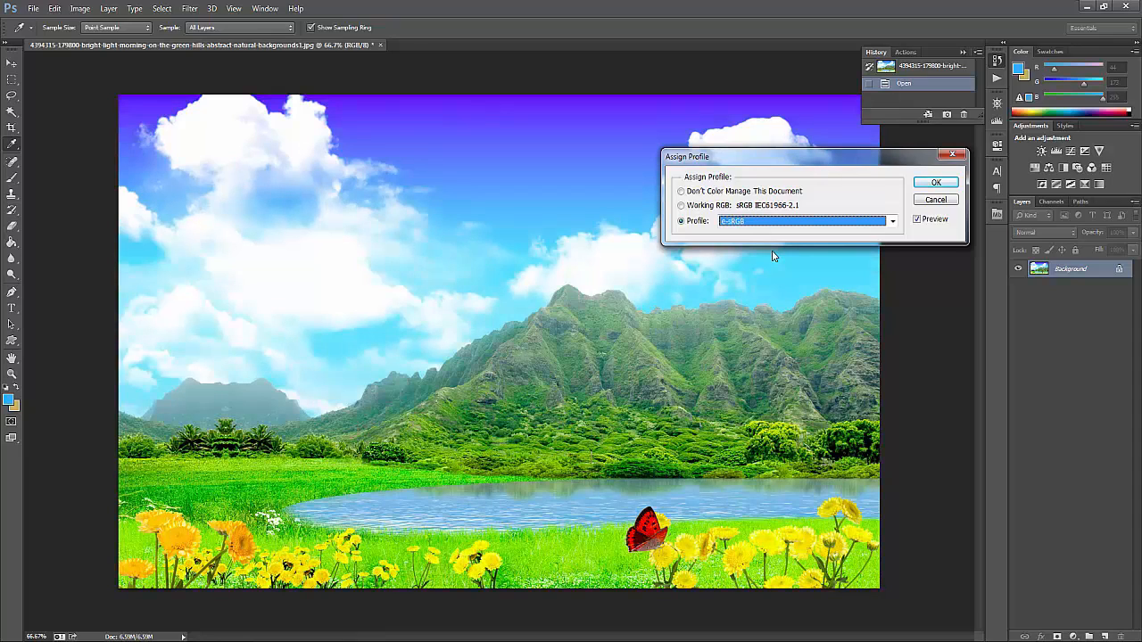
key("Down")
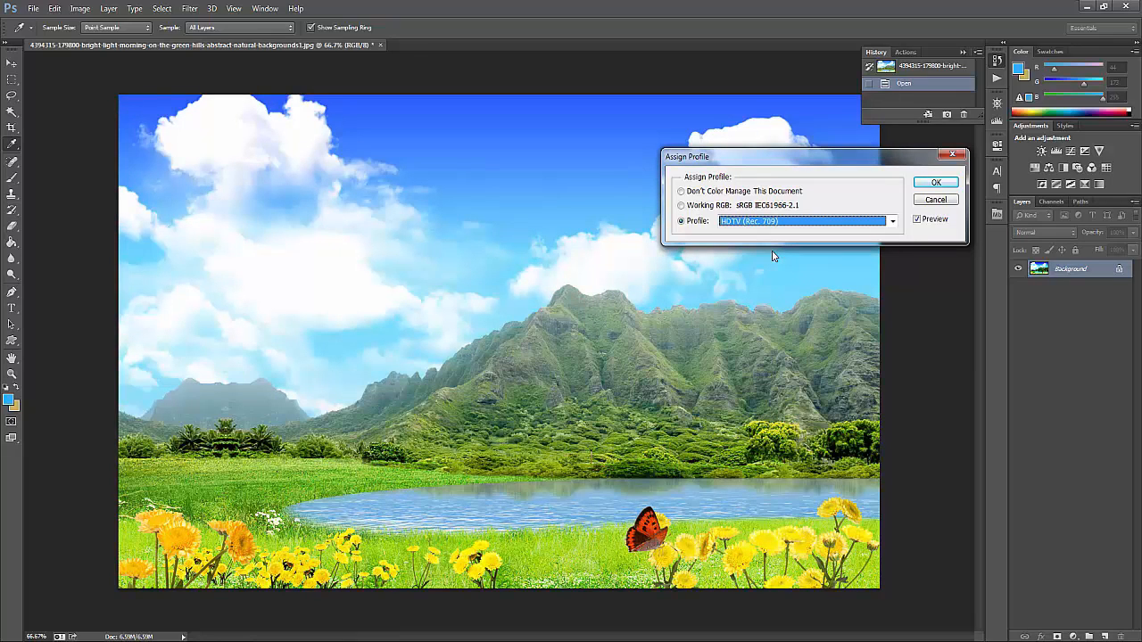
key("Down")
key("Down")
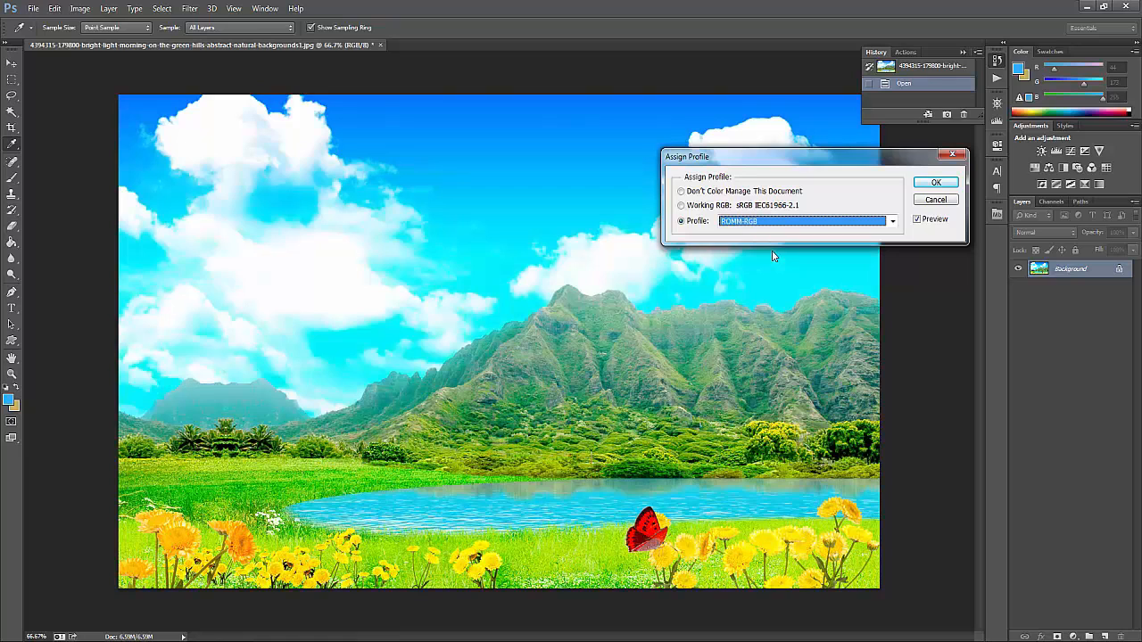
- Preview the sRGB IEC61966-2.1 profile, and apply Don't Color Manage This Document to the image
left_click(761, 222)
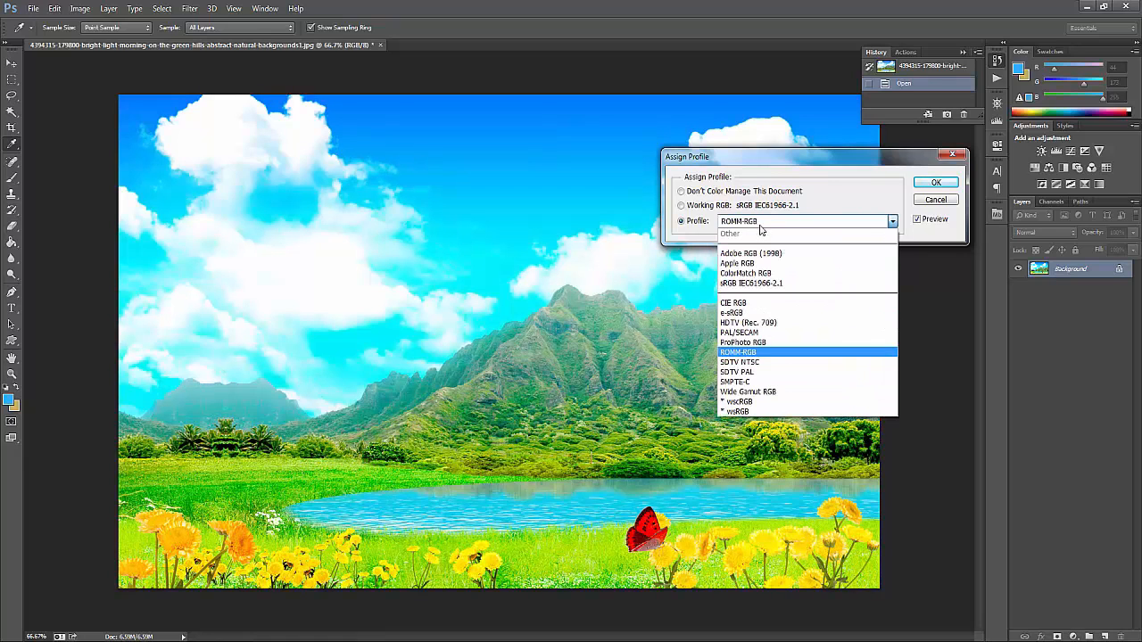
left_click(778, 284)
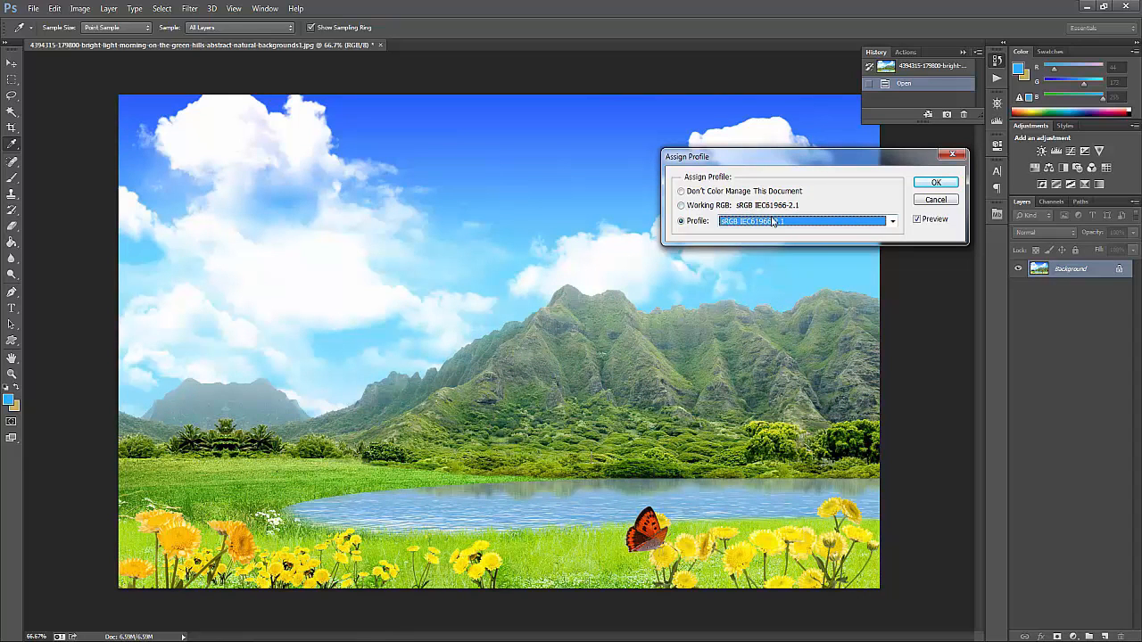
left_click(718, 193)
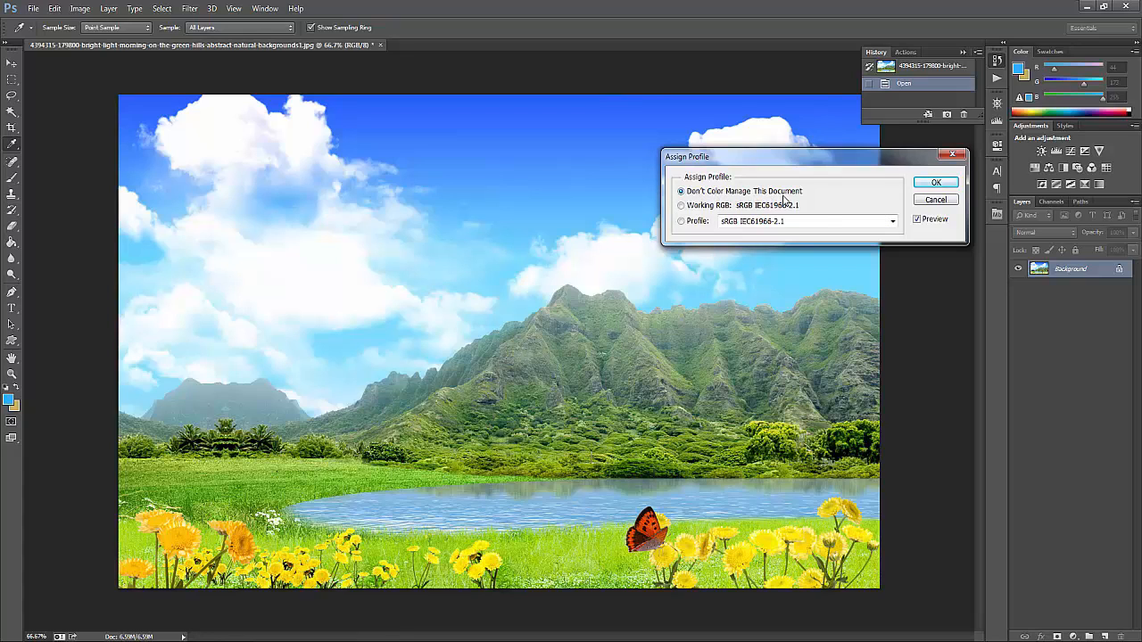
left_click(936, 183)
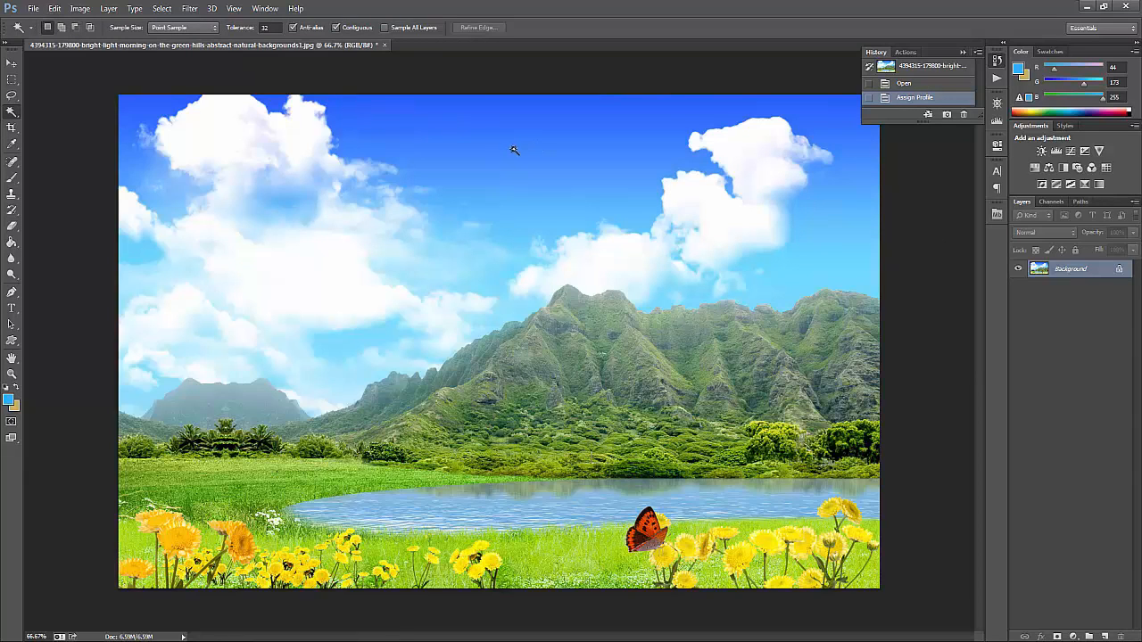
- Convert the image to CMYK Color mode using the U.S. Web Coated (SWOP) v2 profile
left_click(77, 9)
mouse_move(178, 22)
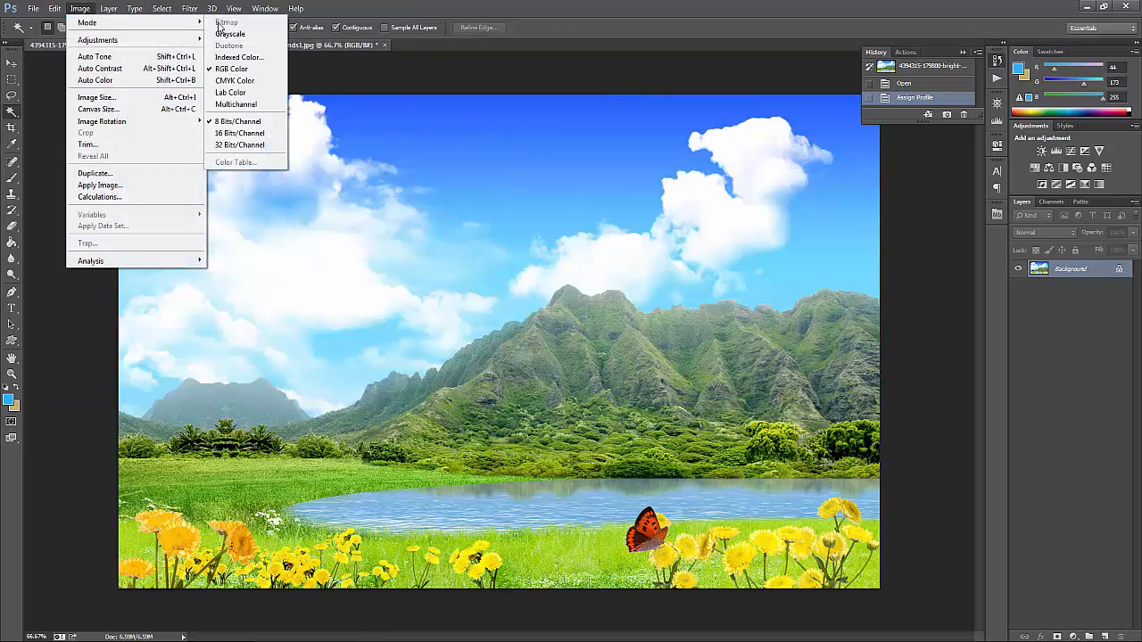
left_click(253, 80)
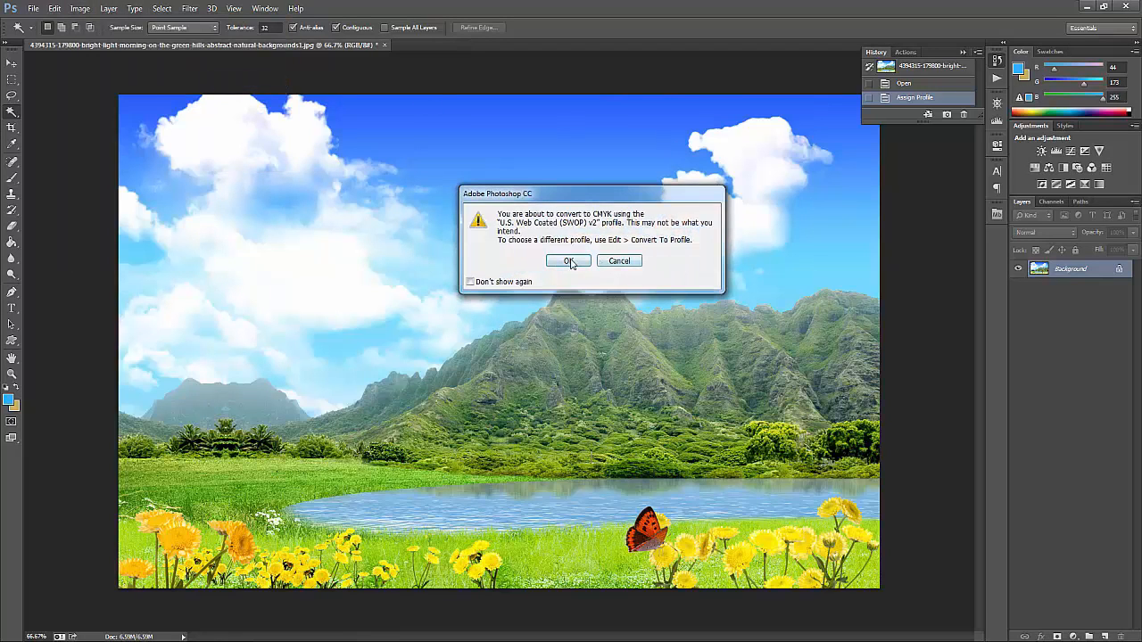
left_click(571, 258)
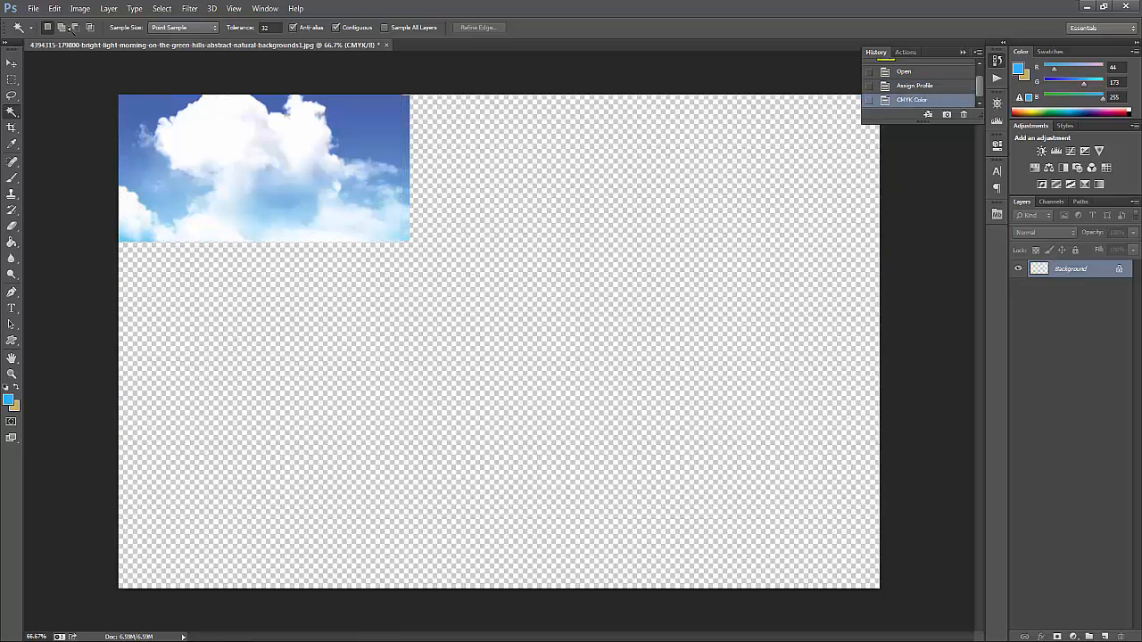
- Preview the Agfa : Swop Standard profile on the CMYK image, cancel the assignment, and undo the CMYK conversion
left_click(56, 9)
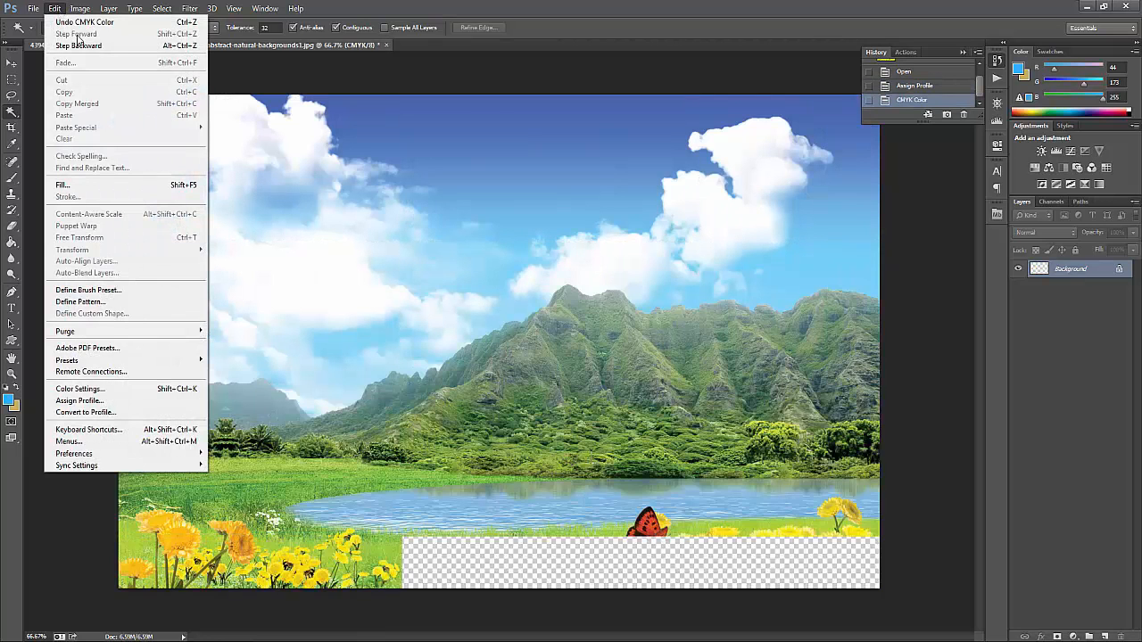
left_click(79, 400)
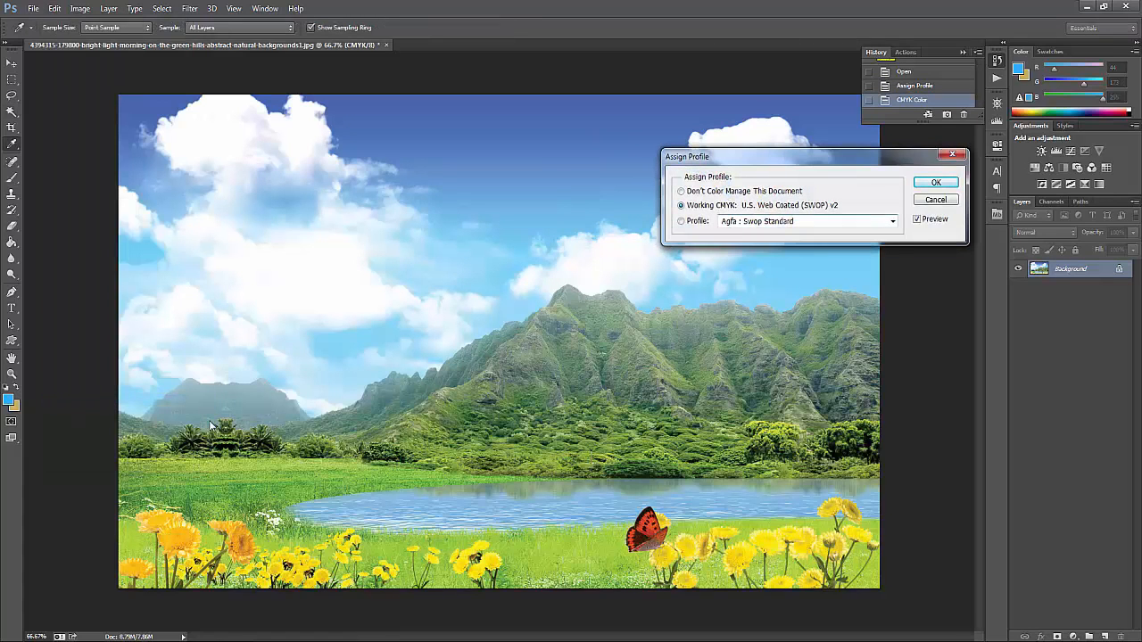
left_click(892, 222)
left_click(892, 222)
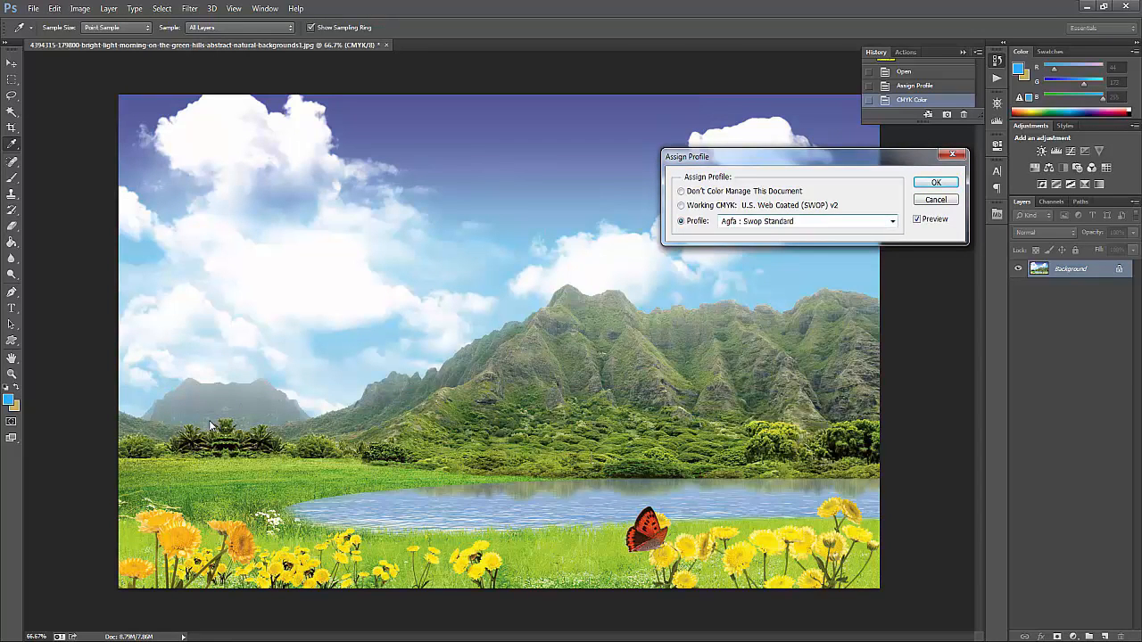
left_click(893, 221)
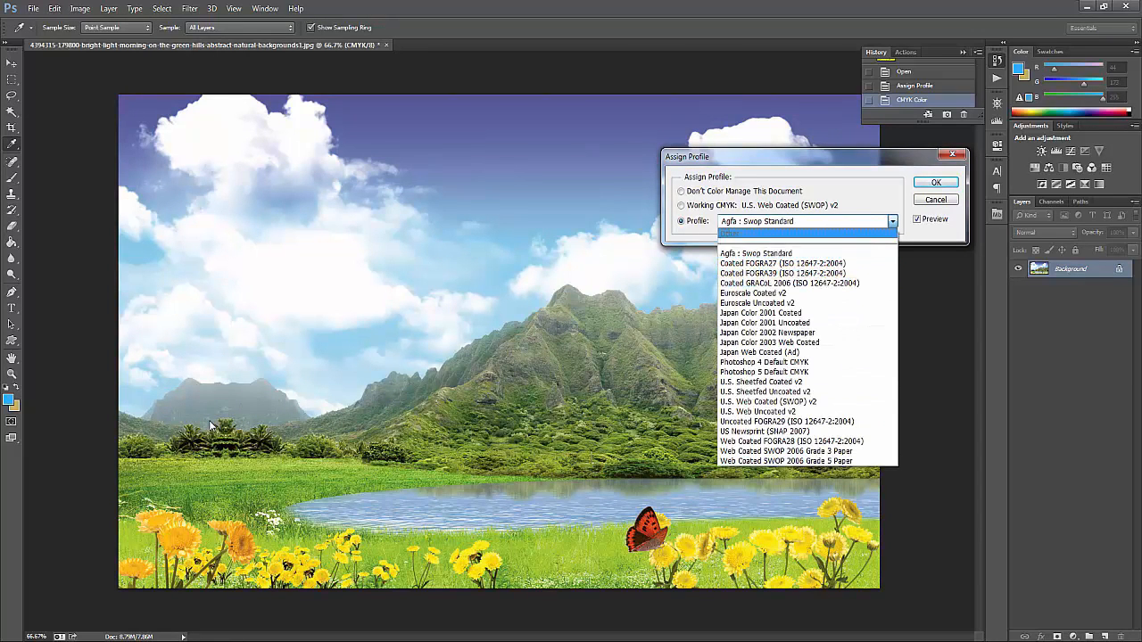
left_click(892, 221)
left_click(936, 200)
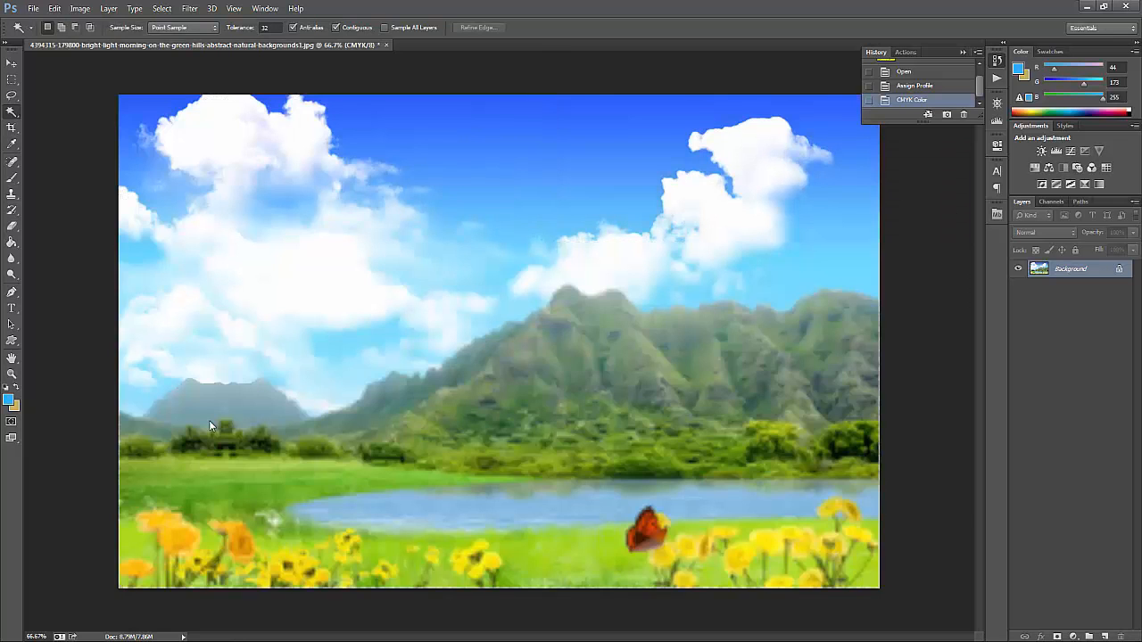
key("ctrl+z")
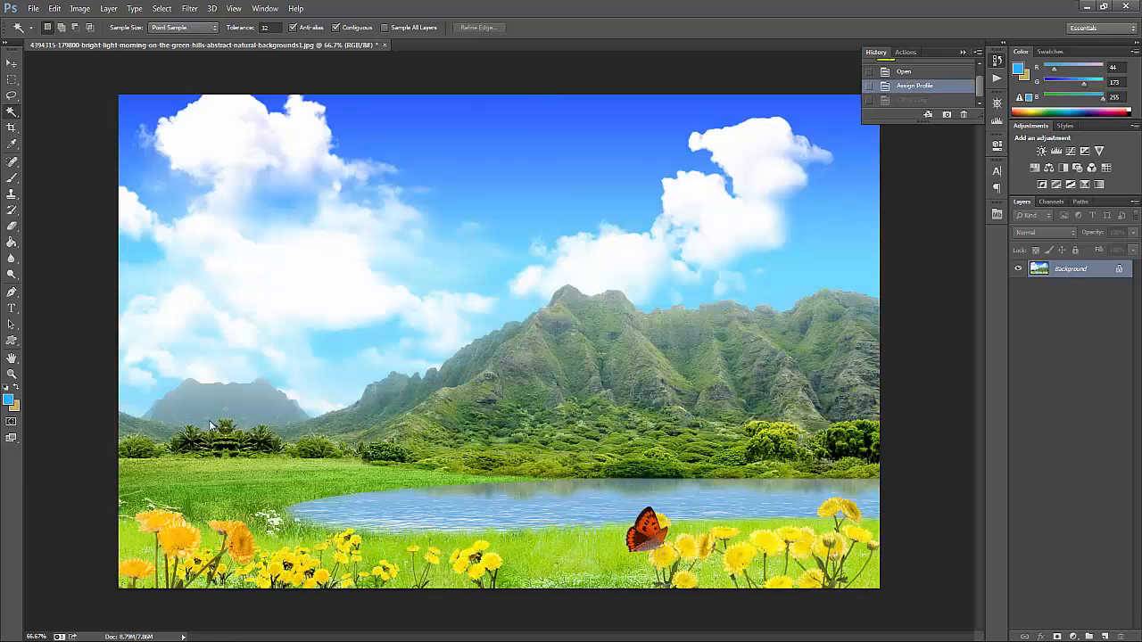
- Open the keyboard shortcut settings, and look over the menu customization options before returning to the shortcuts
left_click(54, 8)
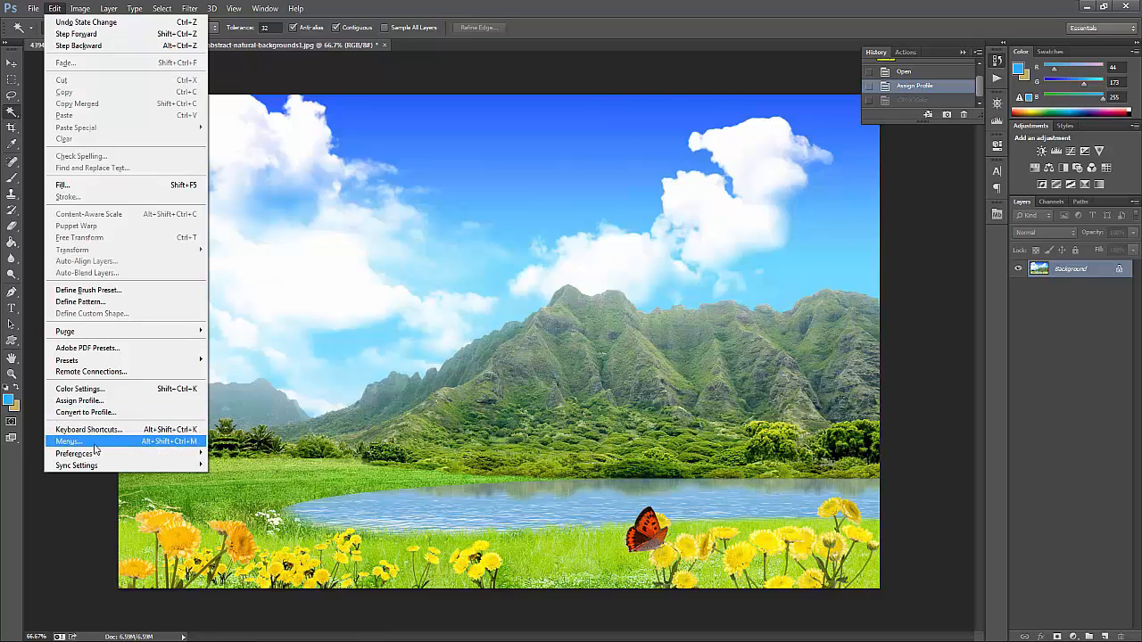
left_click(148, 432)
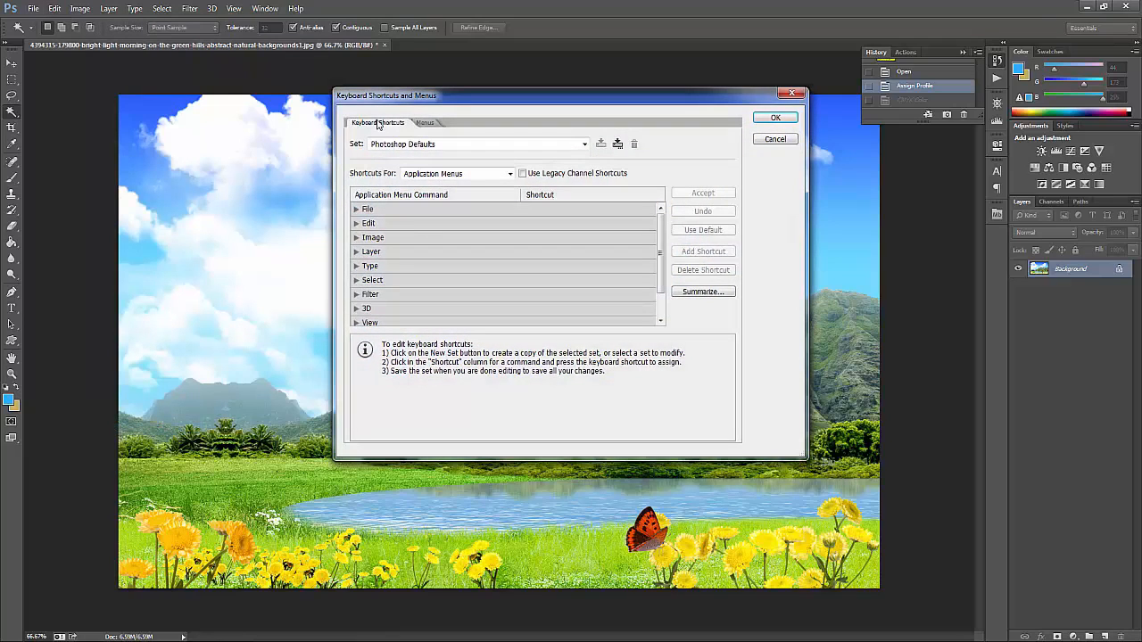
left_click(427, 125)
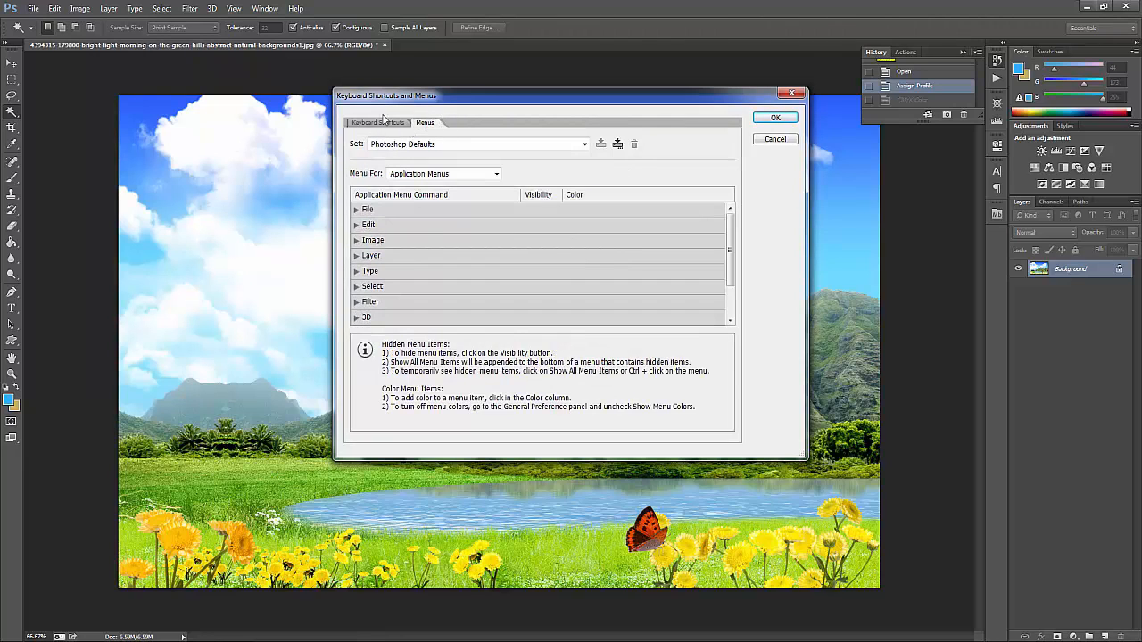
left_click(382, 126)
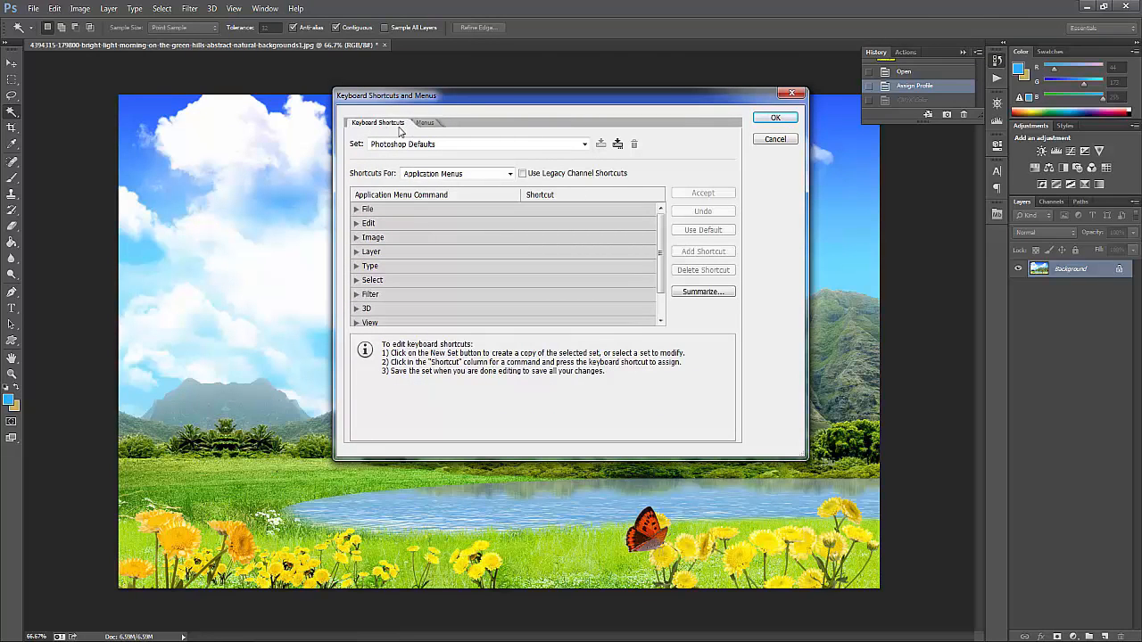
- Examine the File command shortcuts, trying Ctrl+N for New and activating the shortcut entry for Open as Smart Object
left_click(356, 210)
left_click(356, 210)
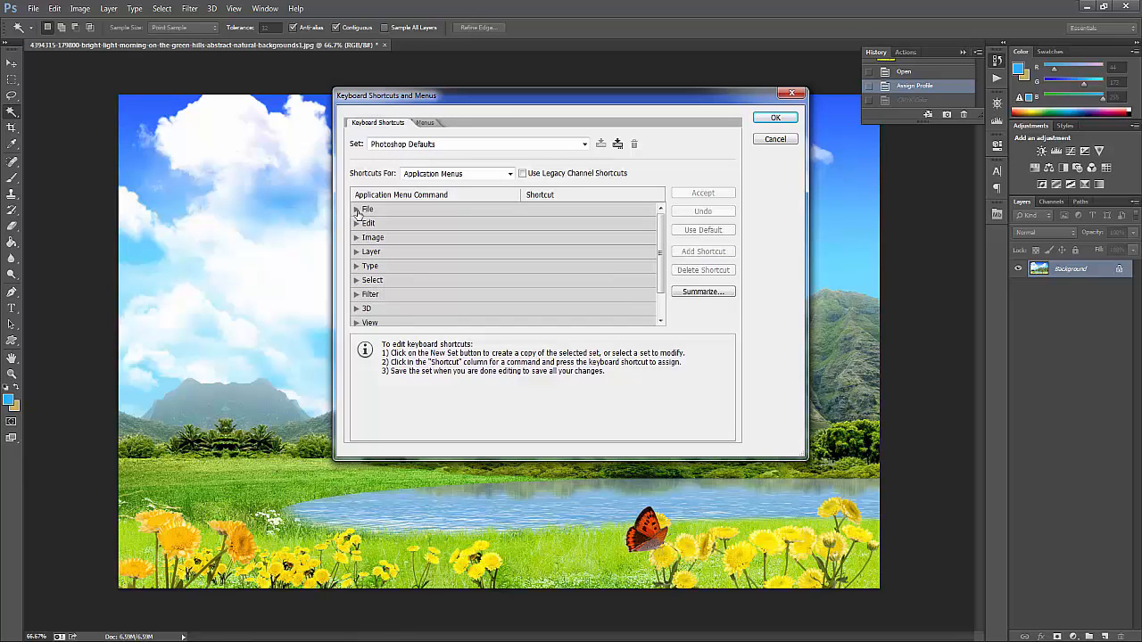
left_click(356, 210)
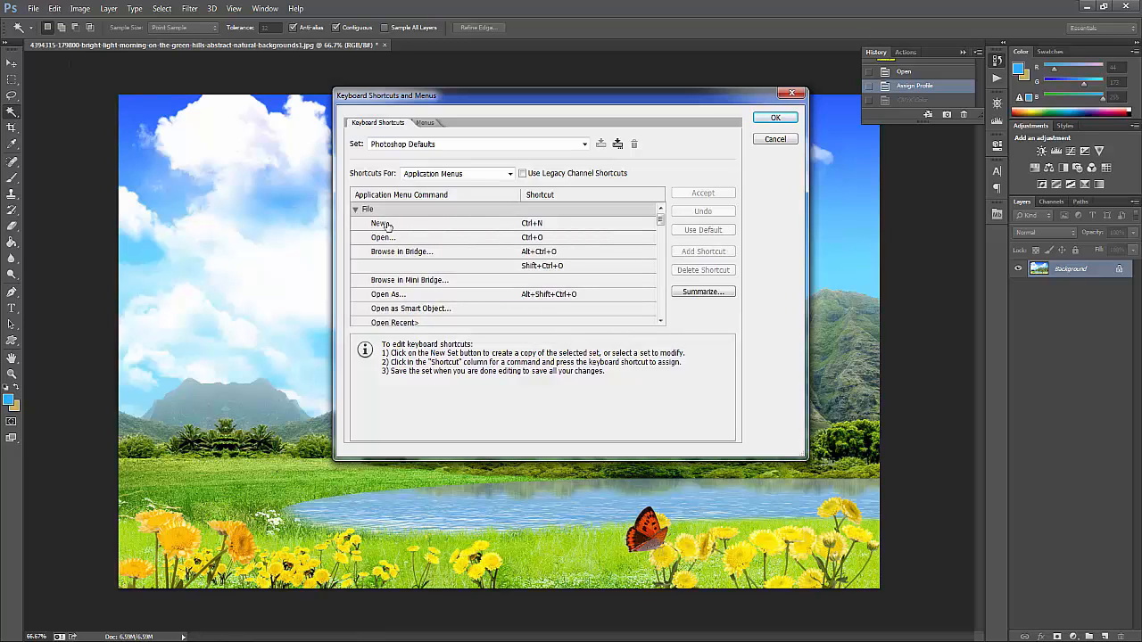
left_click(387, 224)
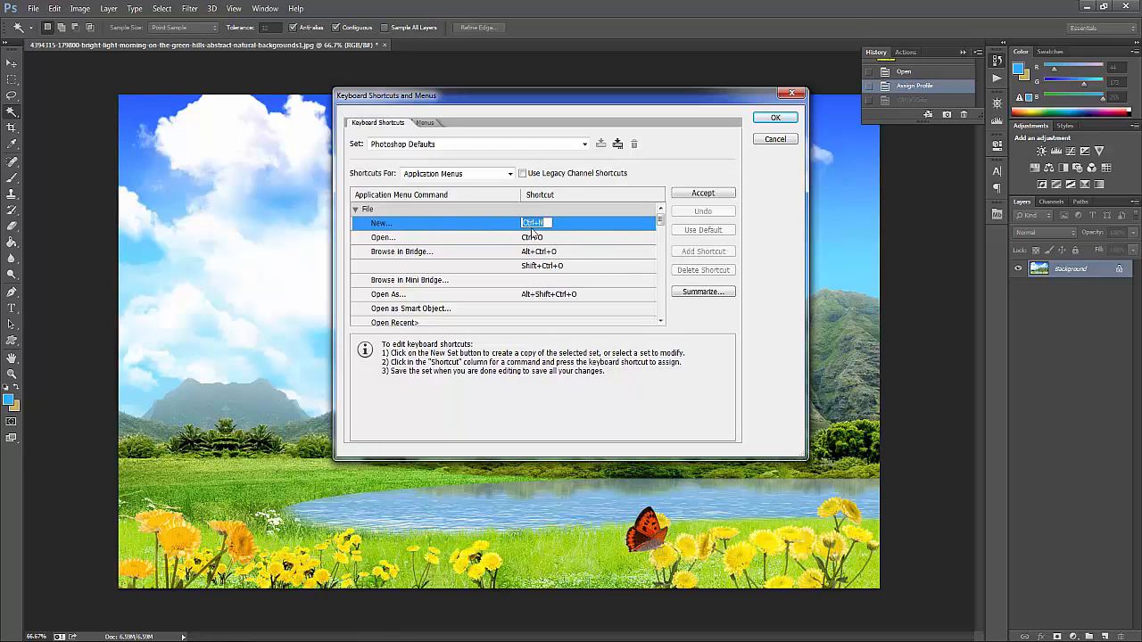
key("ctrl+n")
key("ctrl+n")
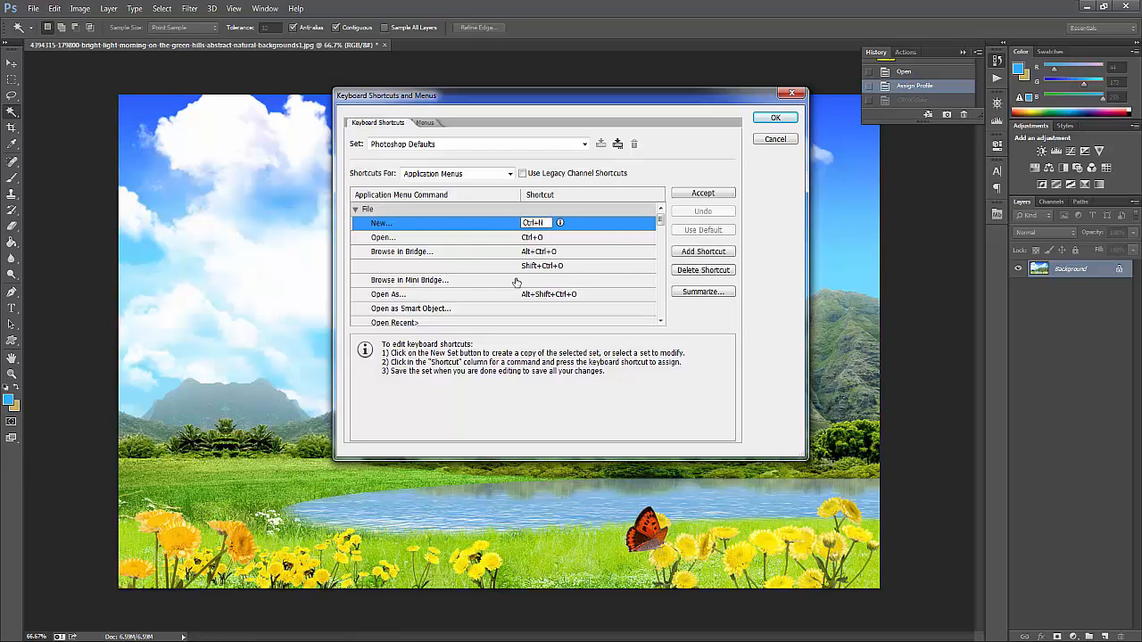
left_click(473, 309)
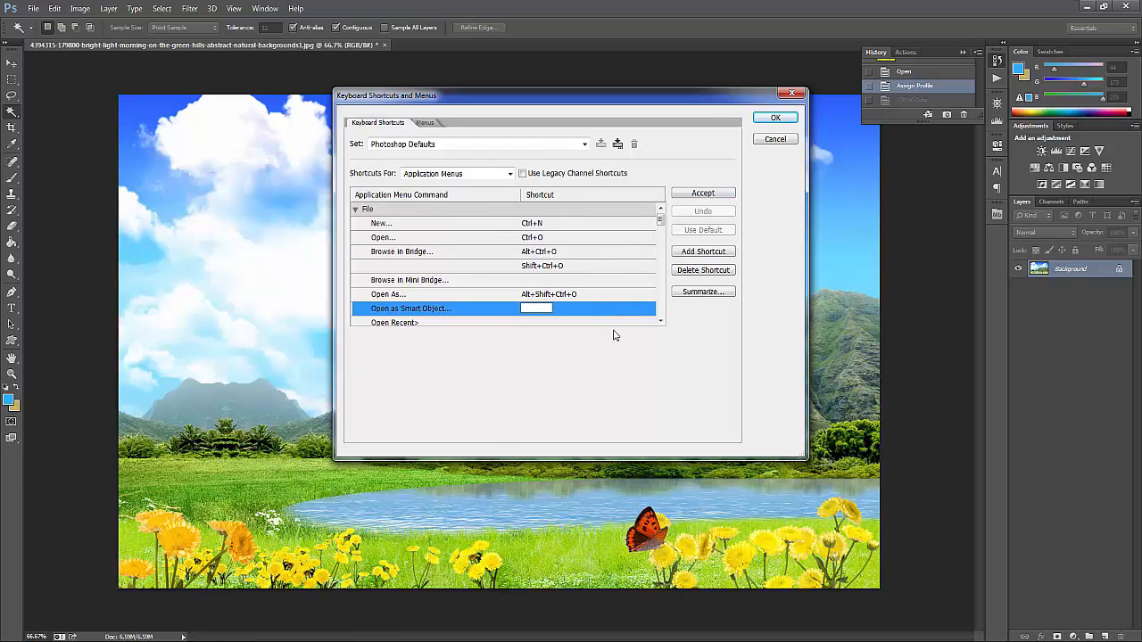
key("Escape")
- Show the shortcuts for Tools, and look at the option for saving a new shortcut set without saving it
left_click(469, 175)
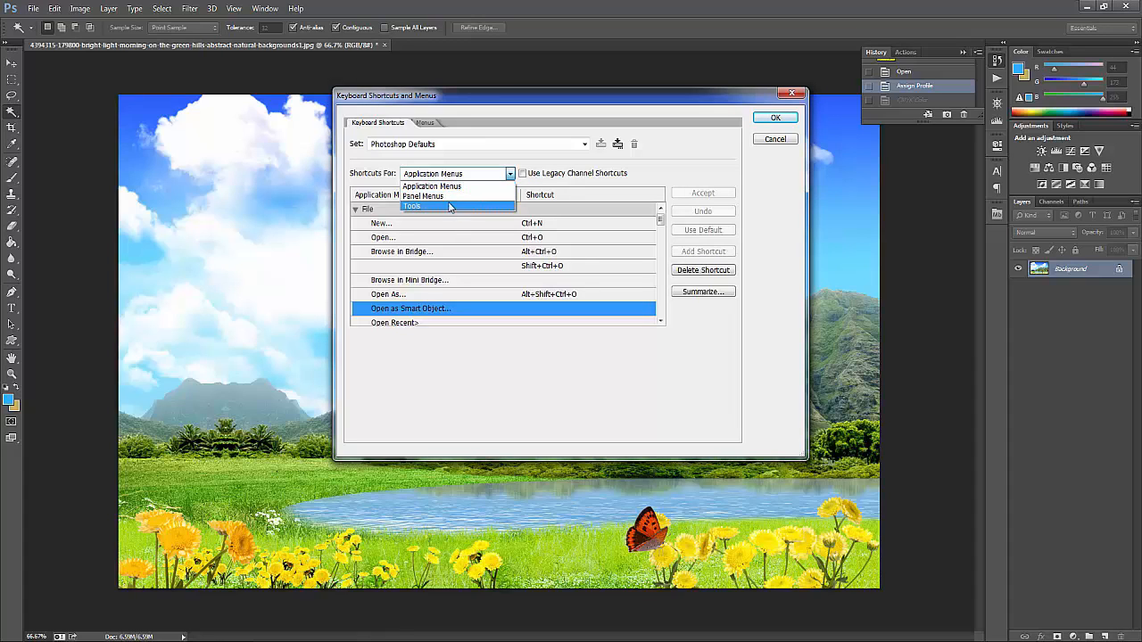
left_click(447, 207)
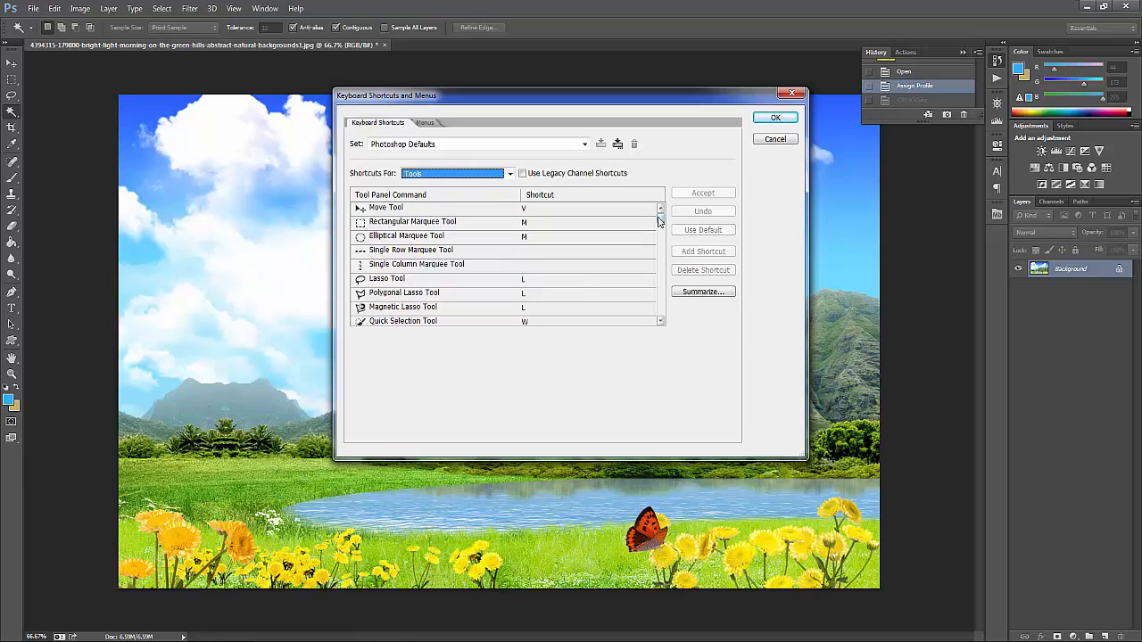
mouse_move(660, 219)
left_mouse_down()
mouse_move(657, 237)
mouse_move(662, 204)
left_mouse_up()
left_click(617, 146)
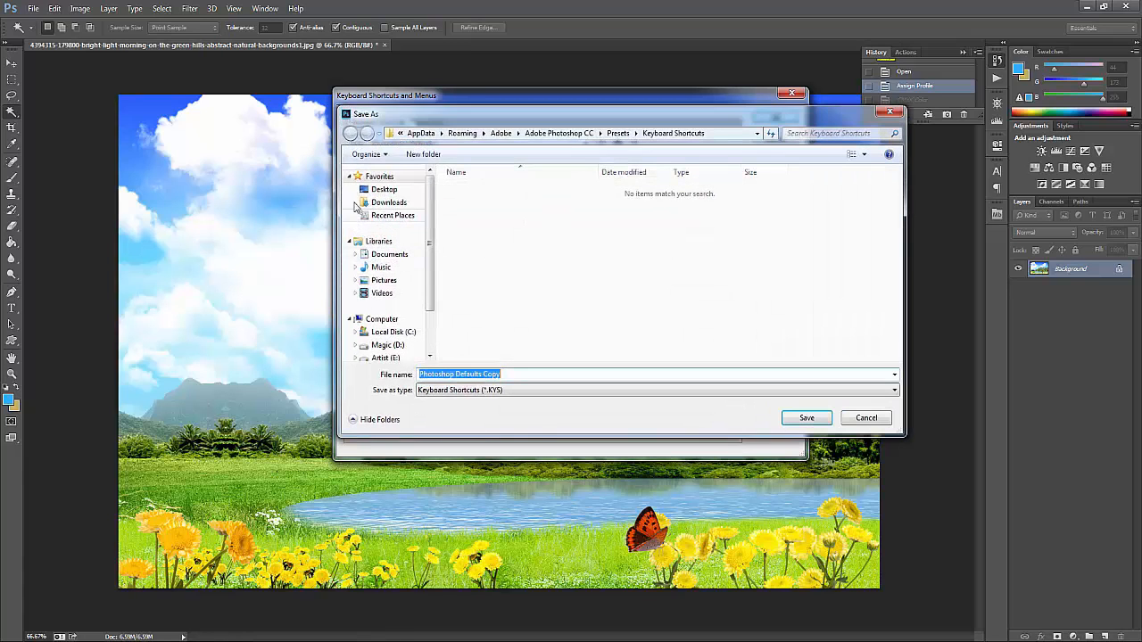
left_click(867, 418)
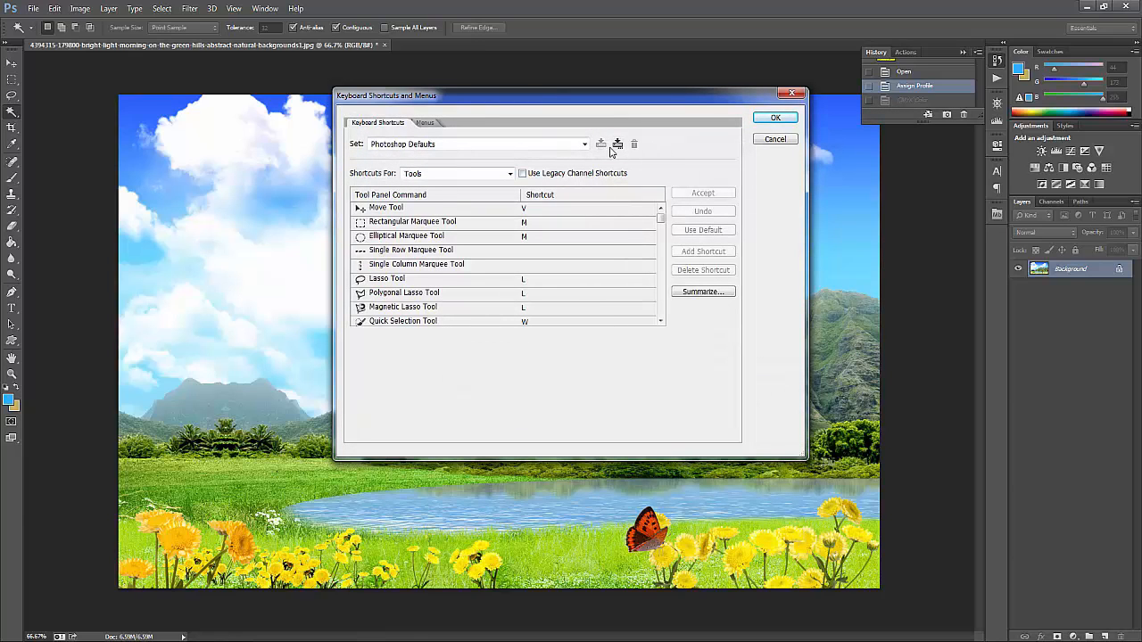
- Look over the menu customization settings and the menu types available, keeping Application Menus selected
left_click(426, 124)
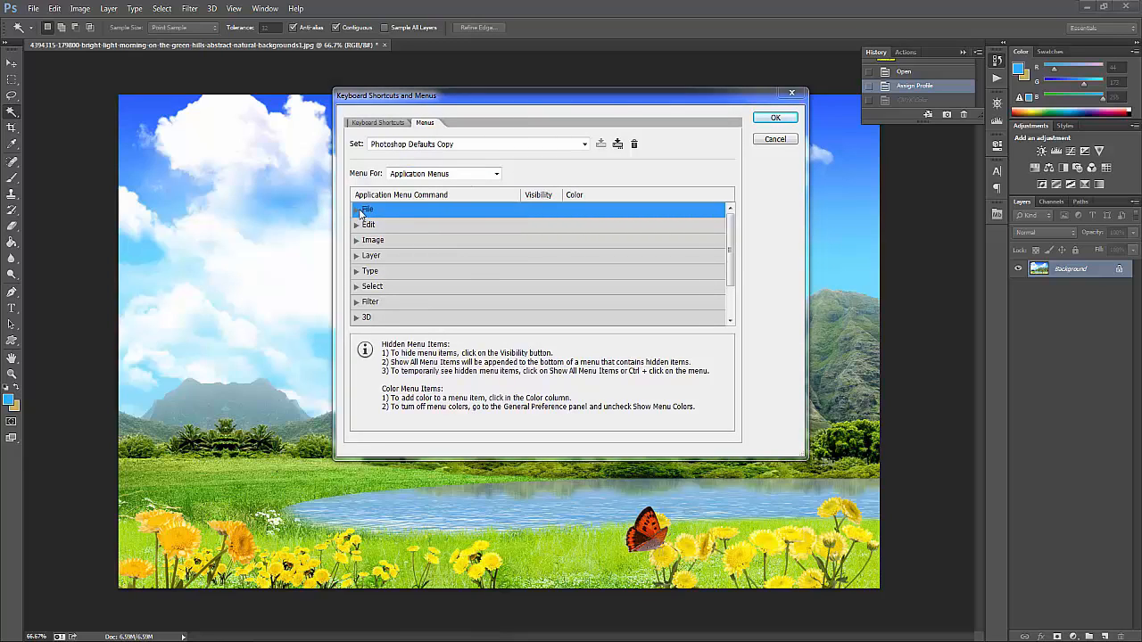
left_click(425, 176)
left_click(425, 176)
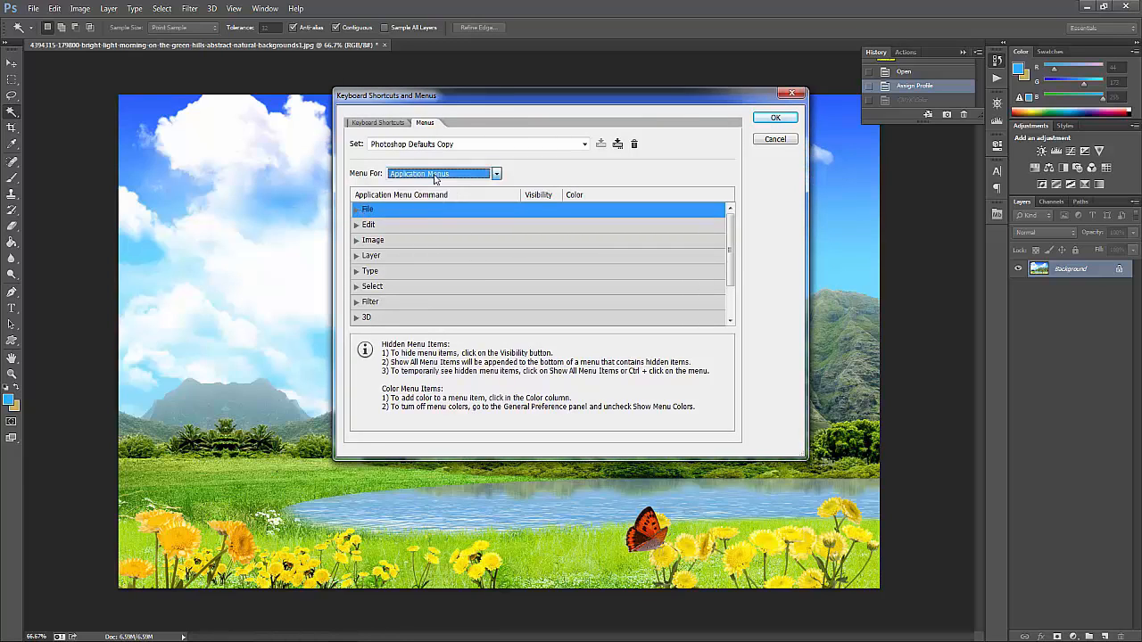
left_click(435, 177)
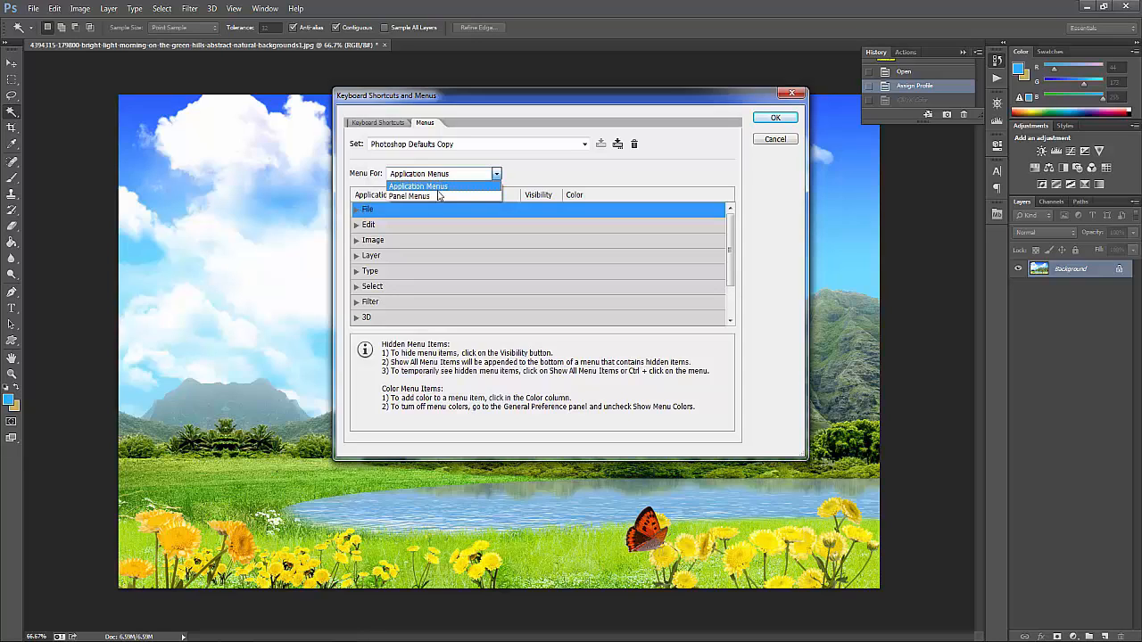
left_click(566, 171)
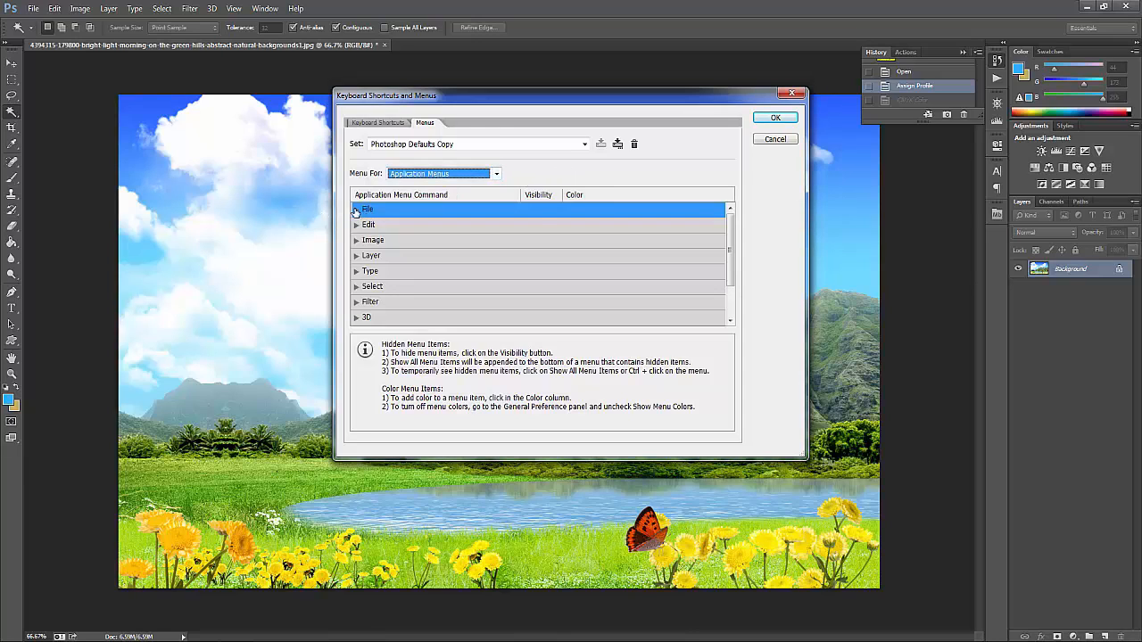
- Assign the color Red to the File menu's New command and keep the command visible
left_click(365, 212)
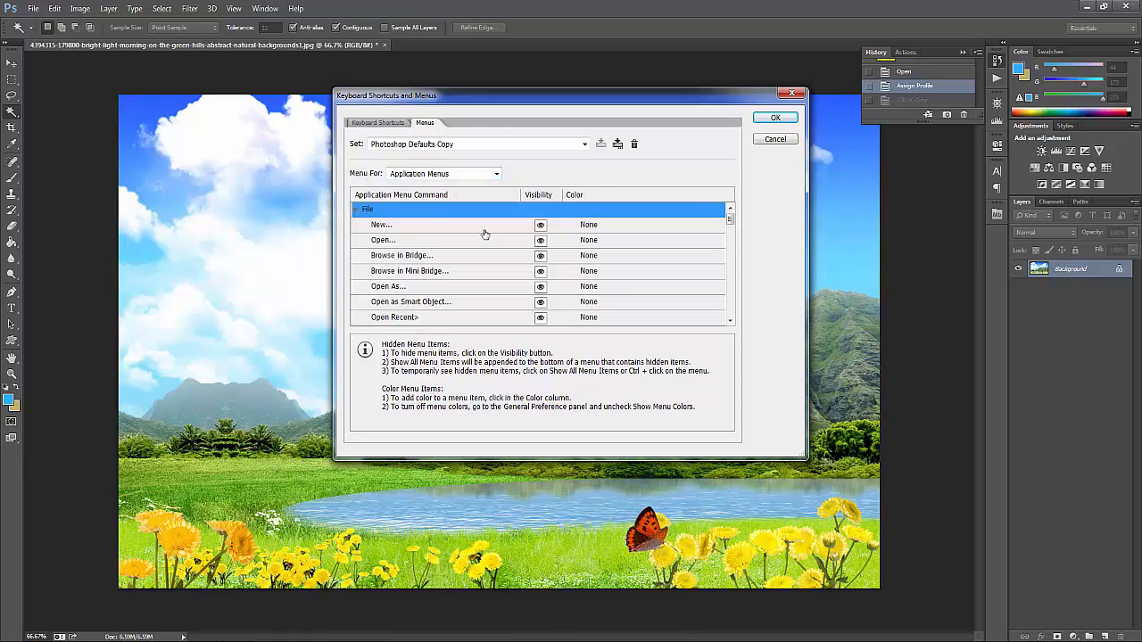
left_click(540, 225)
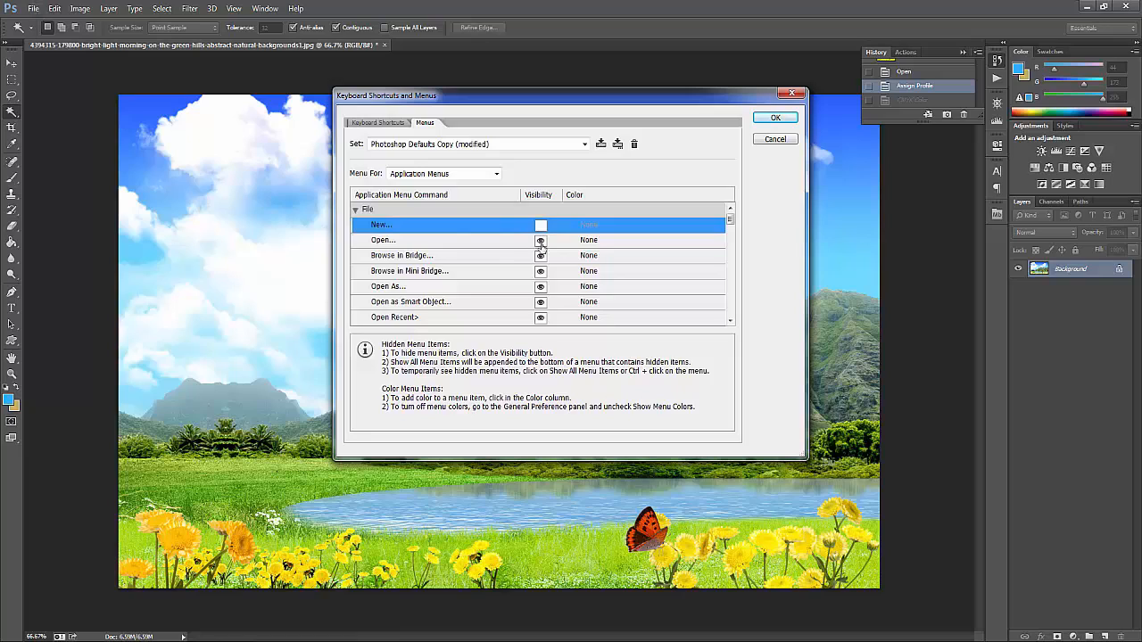
left_click(596, 226)
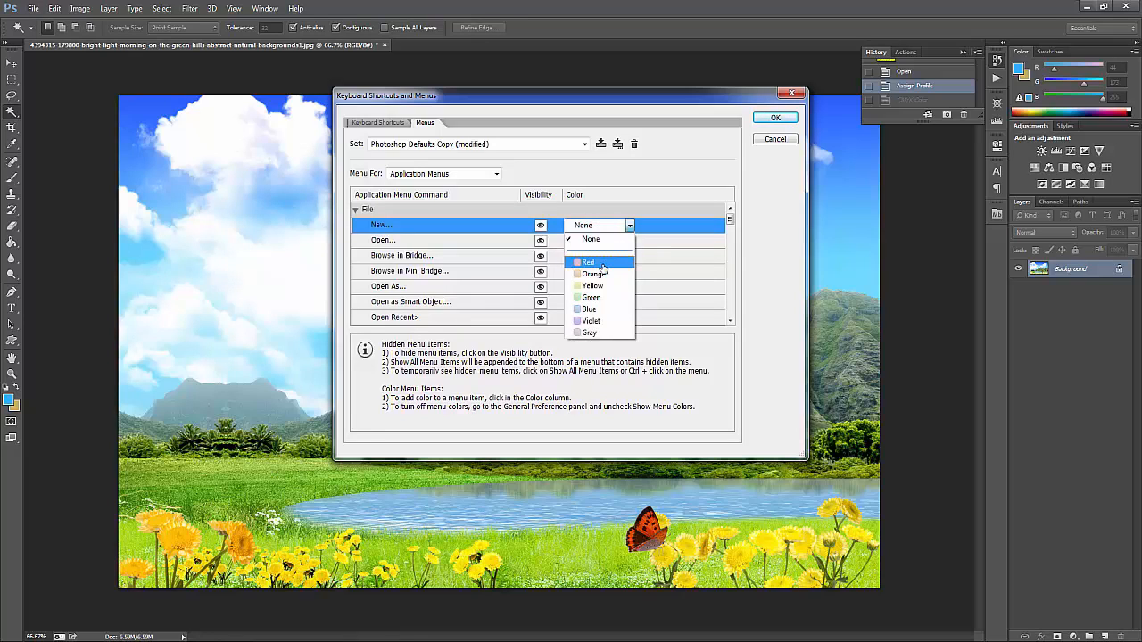
left_click(604, 266)
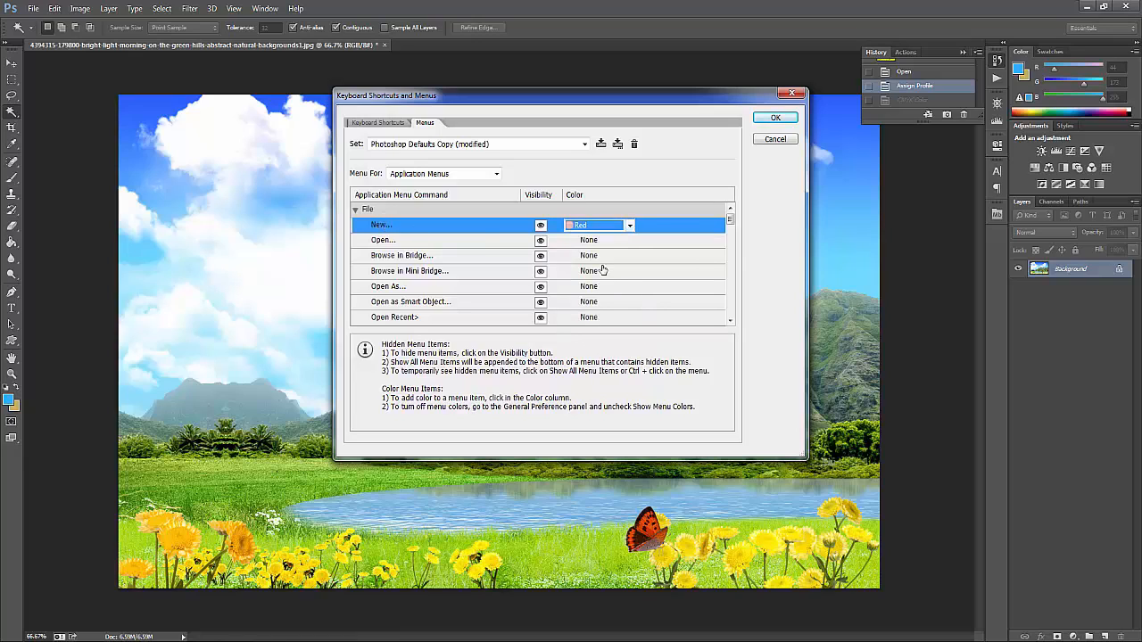
left_click(646, 246)
- Hide the File menu's Open command, apply the menu customization, and check the File menu
left_click(540, 244)
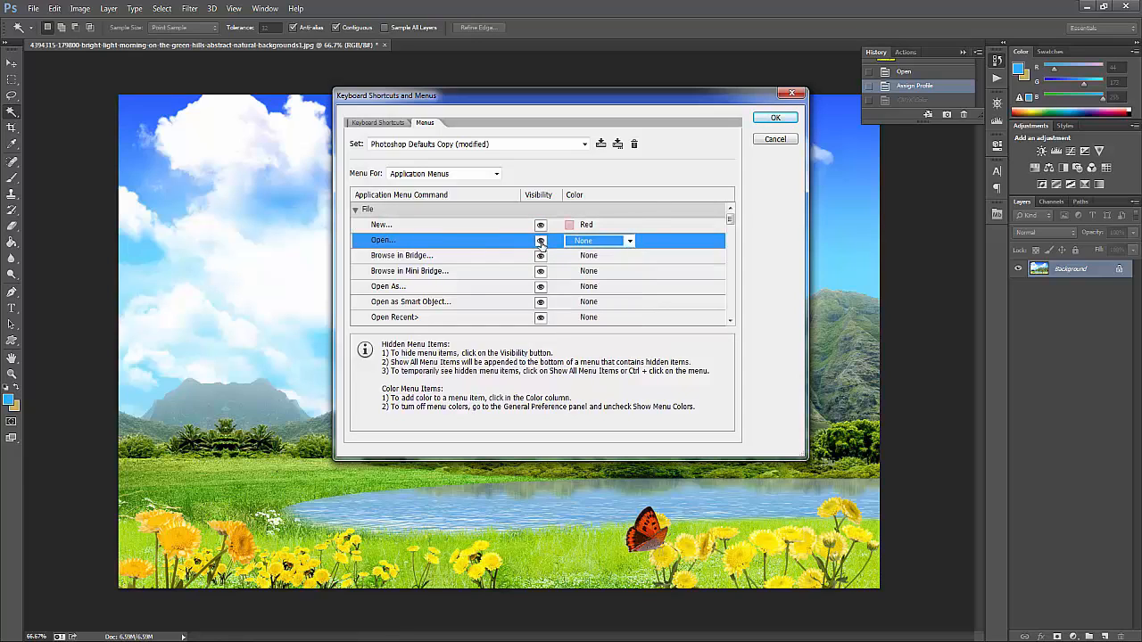
left_click(541, 240)
left_click(776, 119)
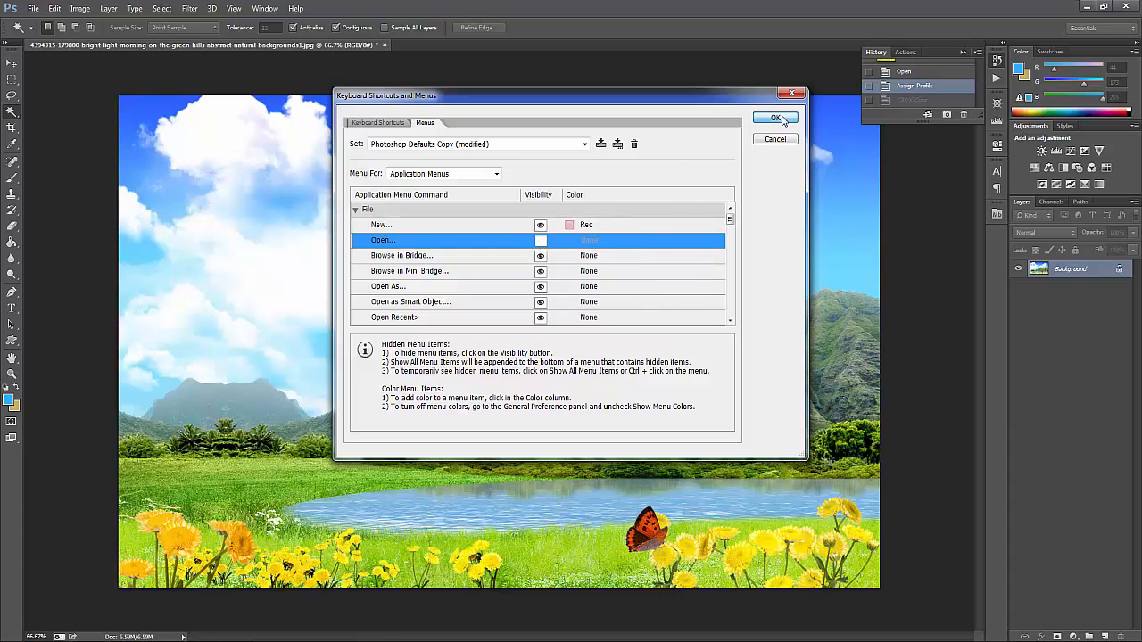
left_click(33, 8)
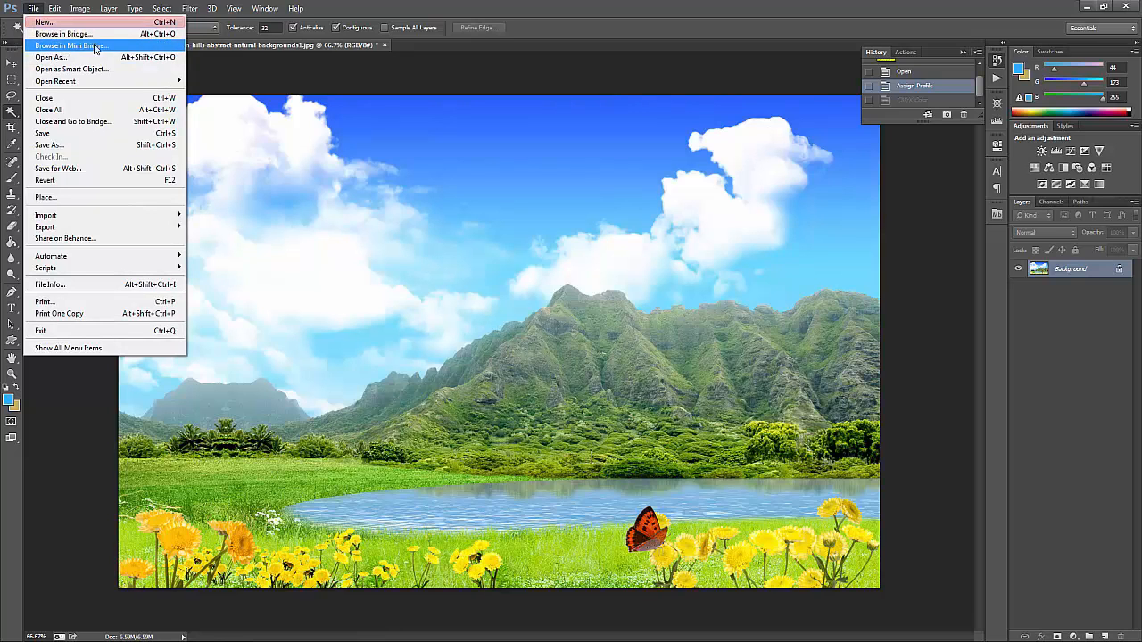
- Reopen the menu customization, make the Open command visible again, and set the New command's color to None
left_click(56, 8)
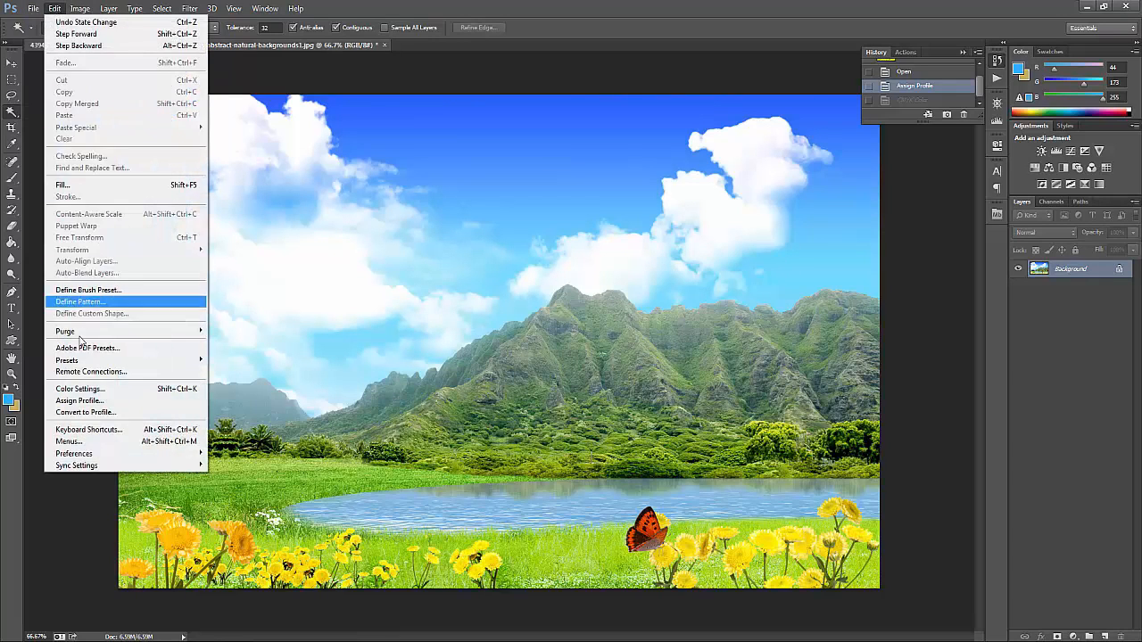
left_click(101, 431)
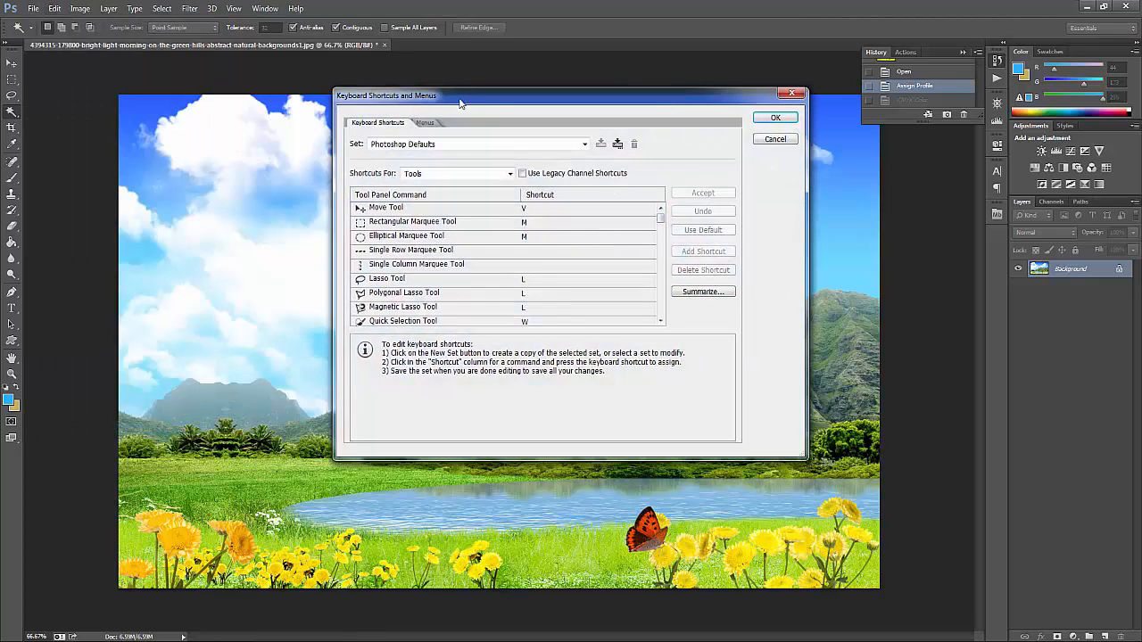
left_click(425, 123)
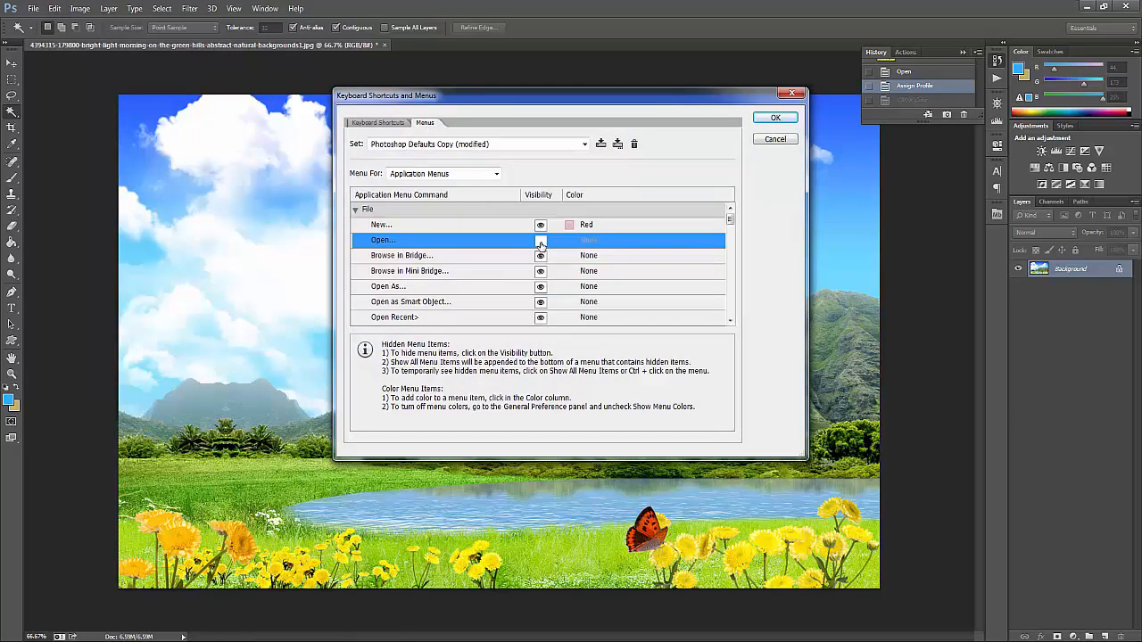
left_click(582, 226)
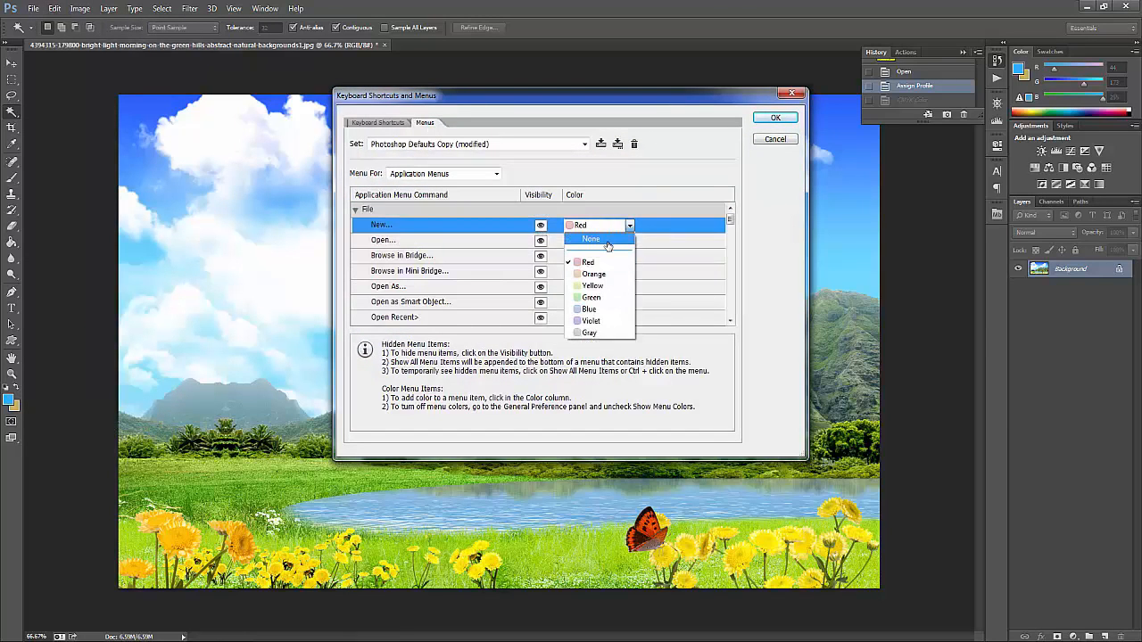
left_click(607, 245)
left_click(663, 256)
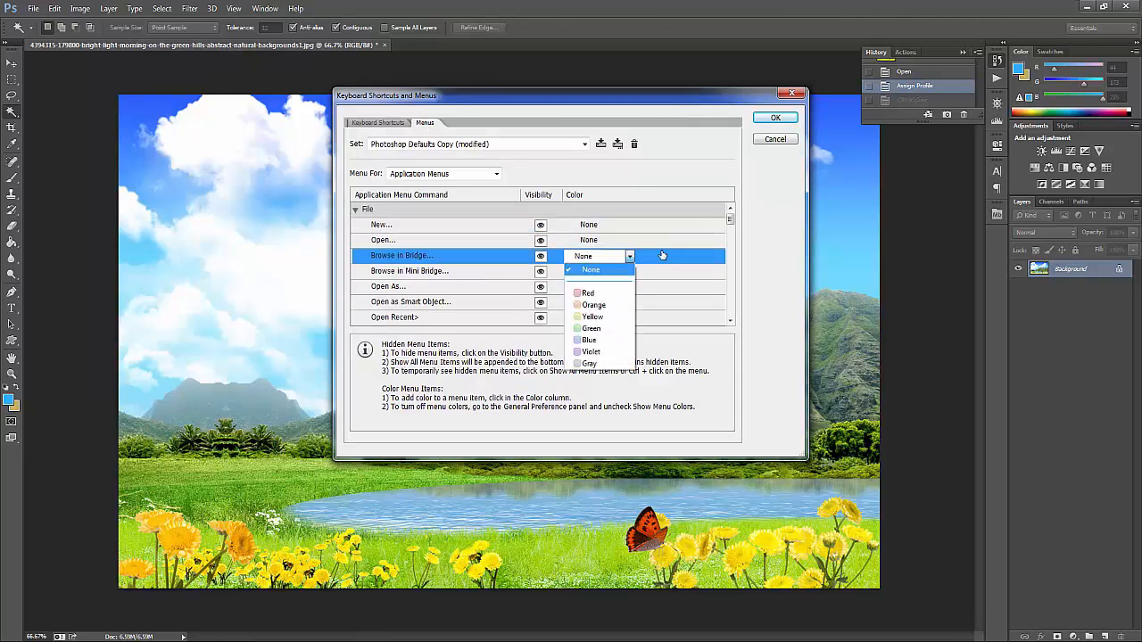
left_click(775, 230)
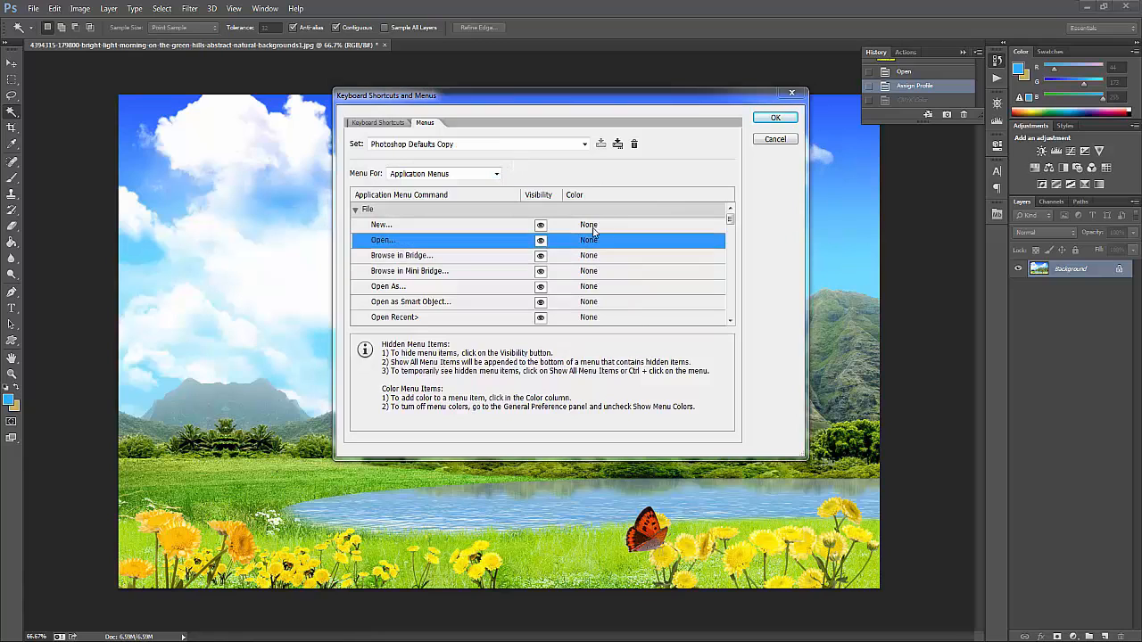
- Try to save the menu set to the Desktop as Photoshop Defaults Copy Copy in Menu Customization (*.MNU) format
left_click(672, 180)
left_click(616, 144)
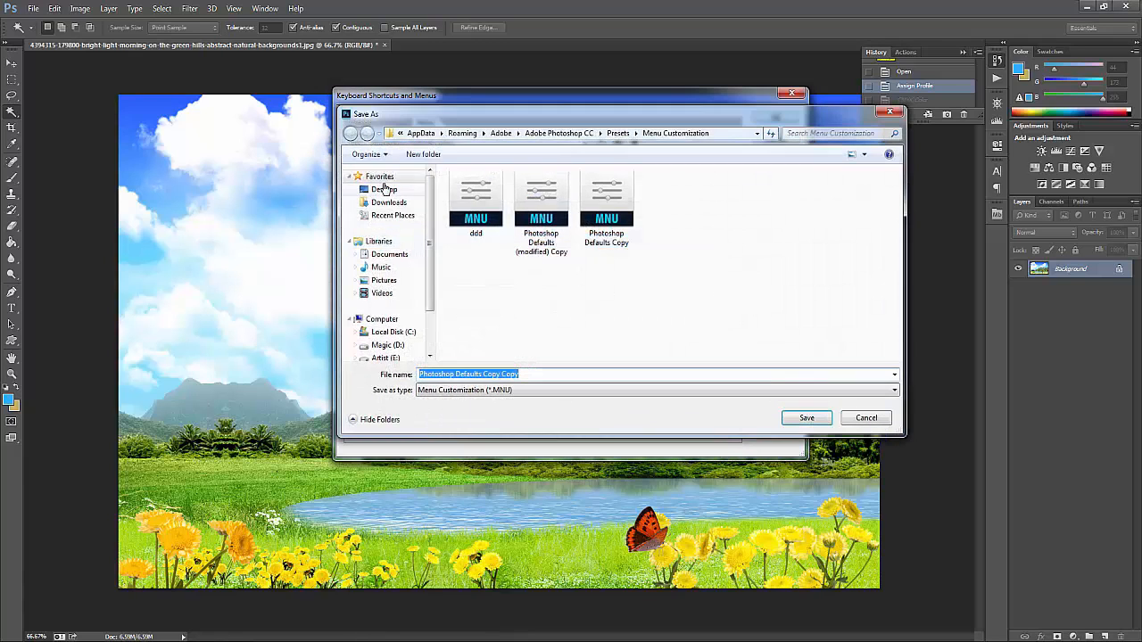
left_click(384, 190)
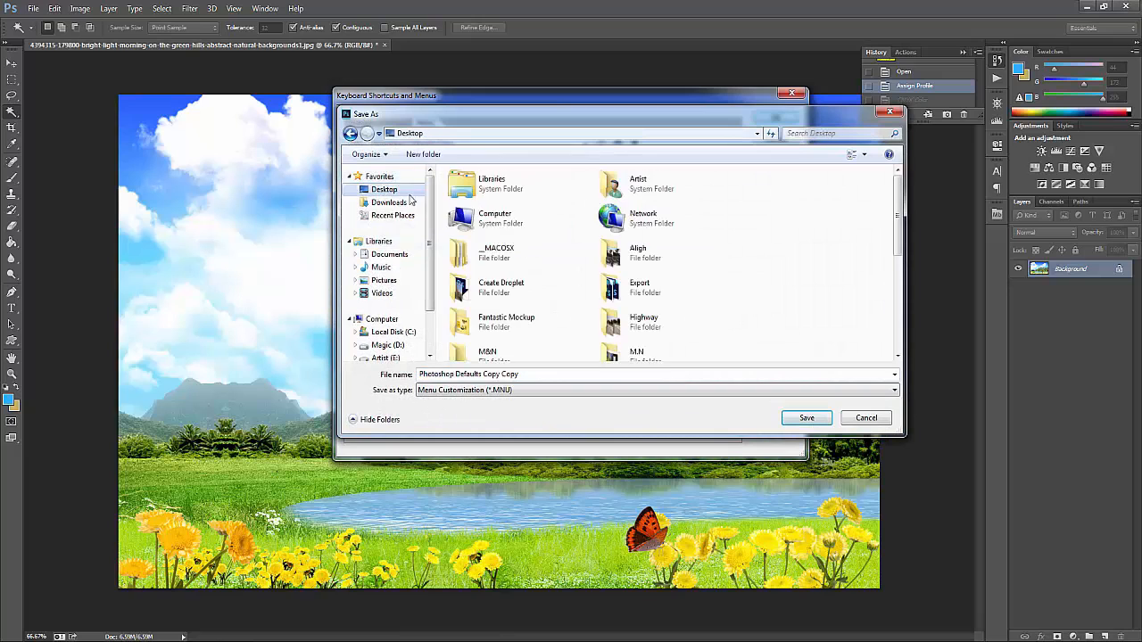
left_click(806, 418)
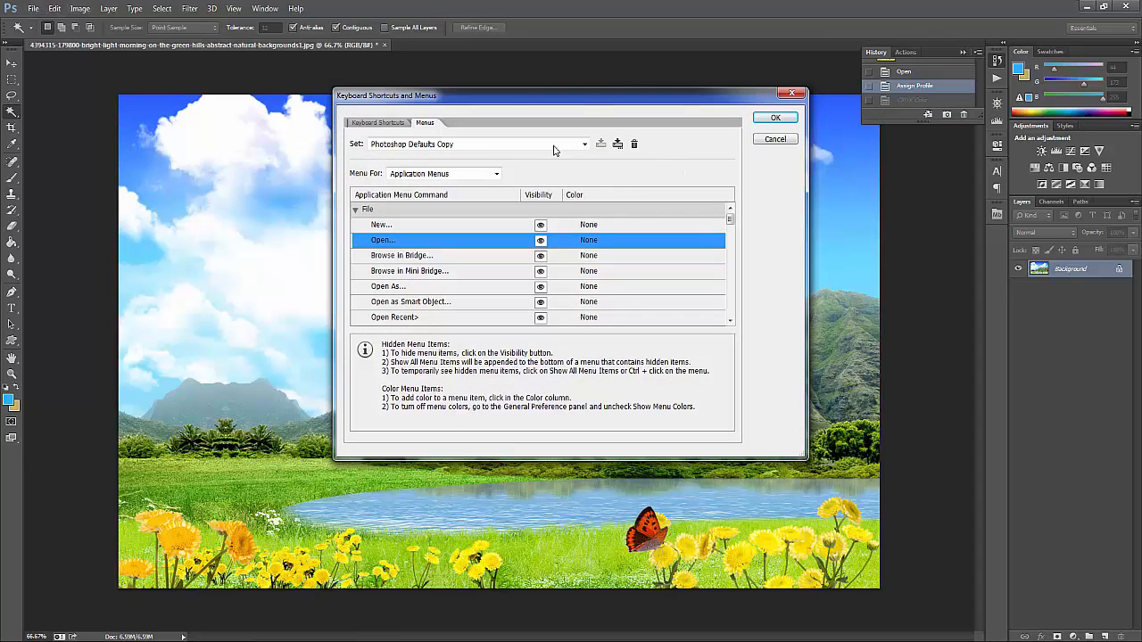
- Compare the keyboard shortcut and menu customization settings, and close the dialog without applying anything
left_click(376, 125)
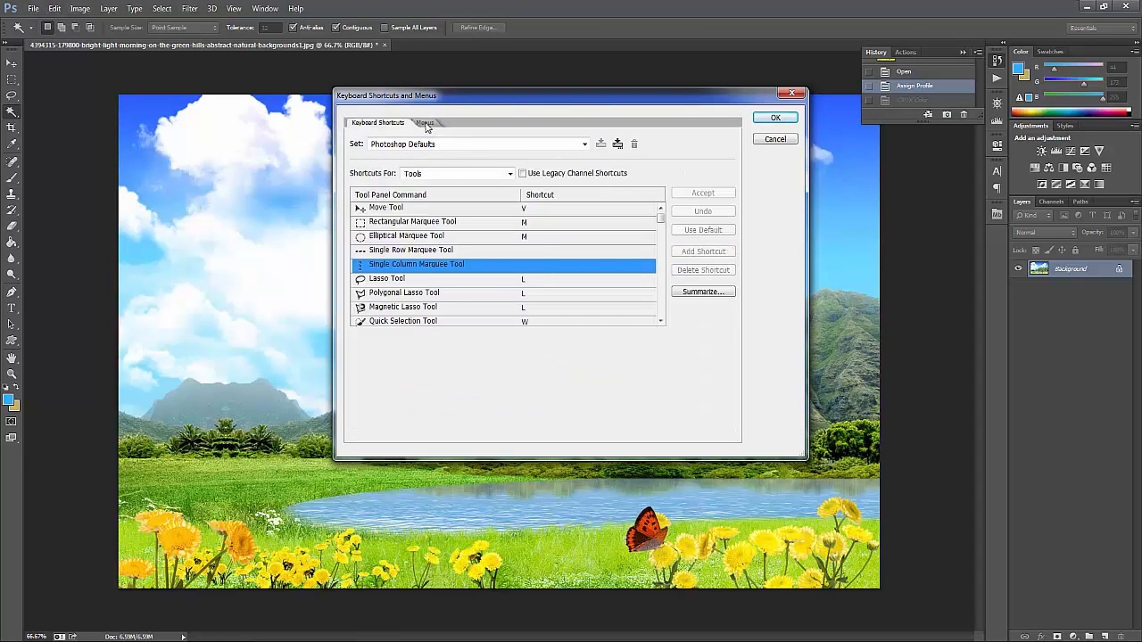
left_click(425, 124)
left_click(384, 126)
left_click(424, 123)
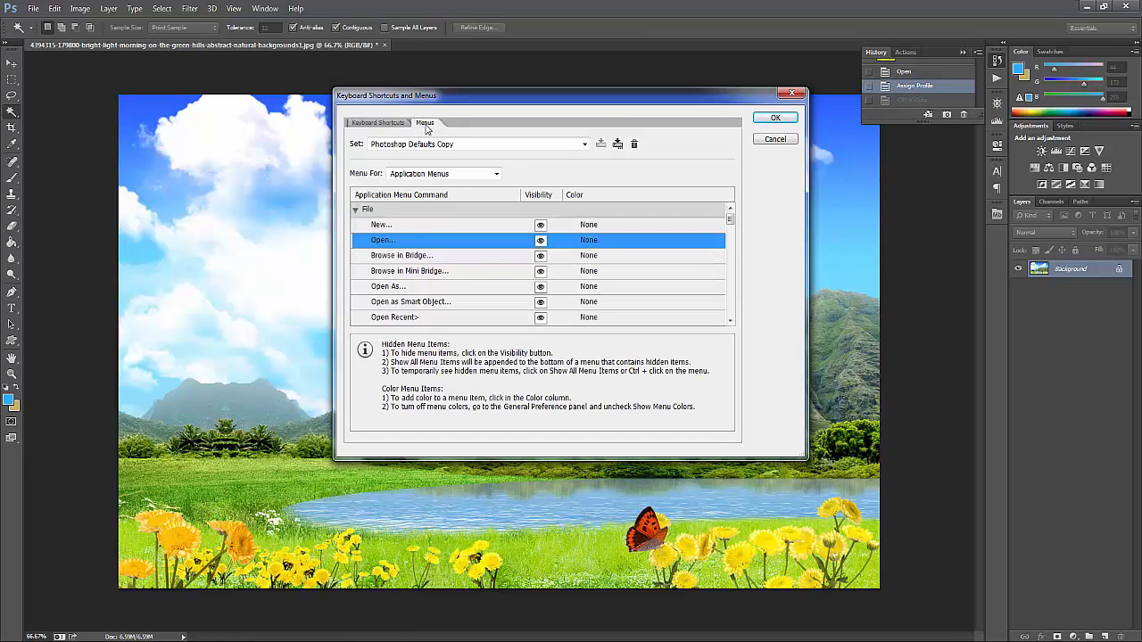
left_click(766, 143)
- Open the Interface section of the program preferences
left_click(55, 9)
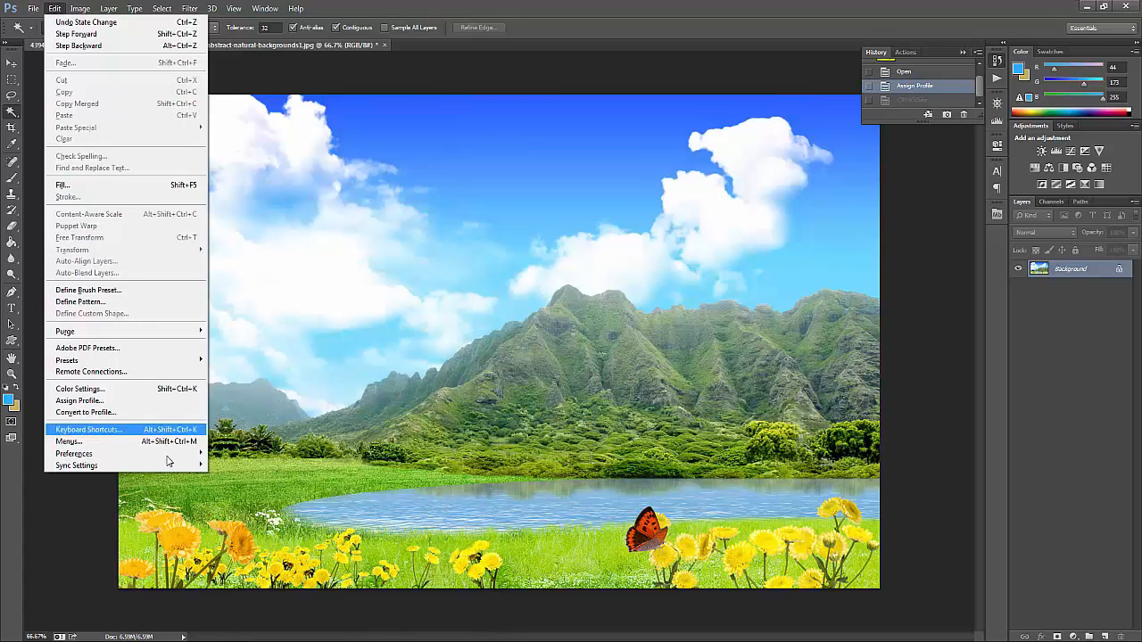
mouse_move(159, 455)
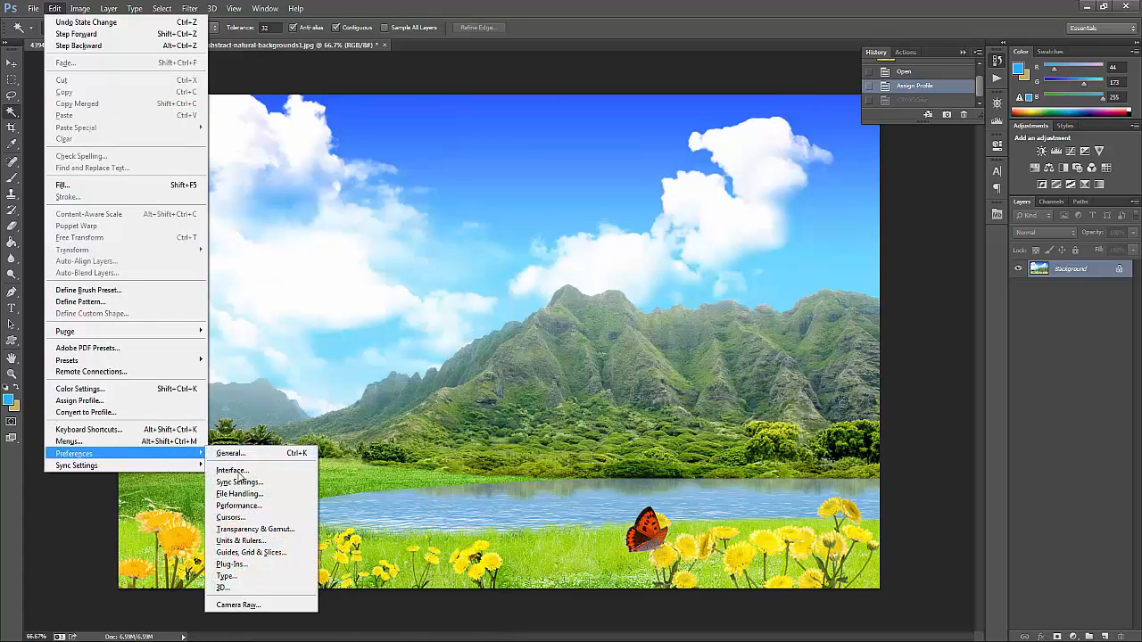
left_click(241, 470)
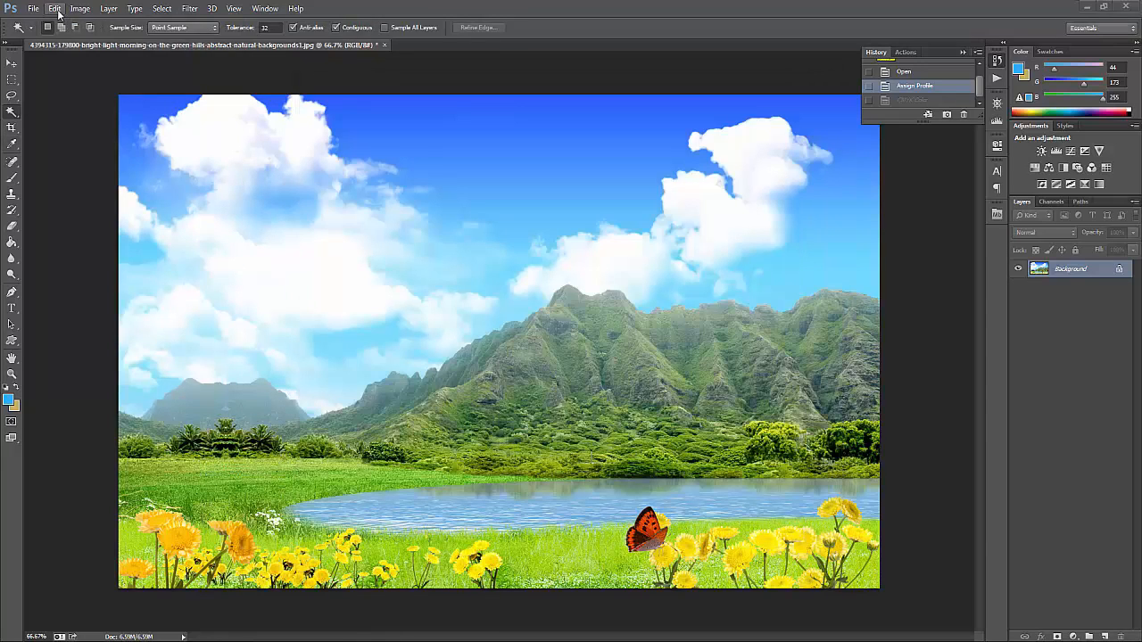
left_click(54, 8)
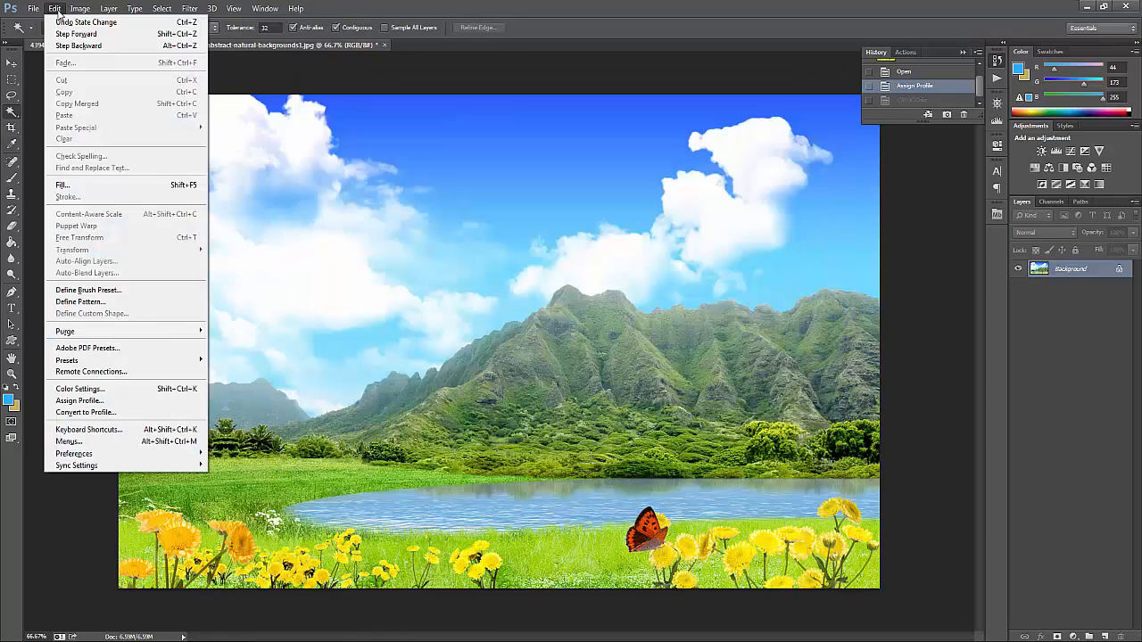
mouse_move(115, 464)
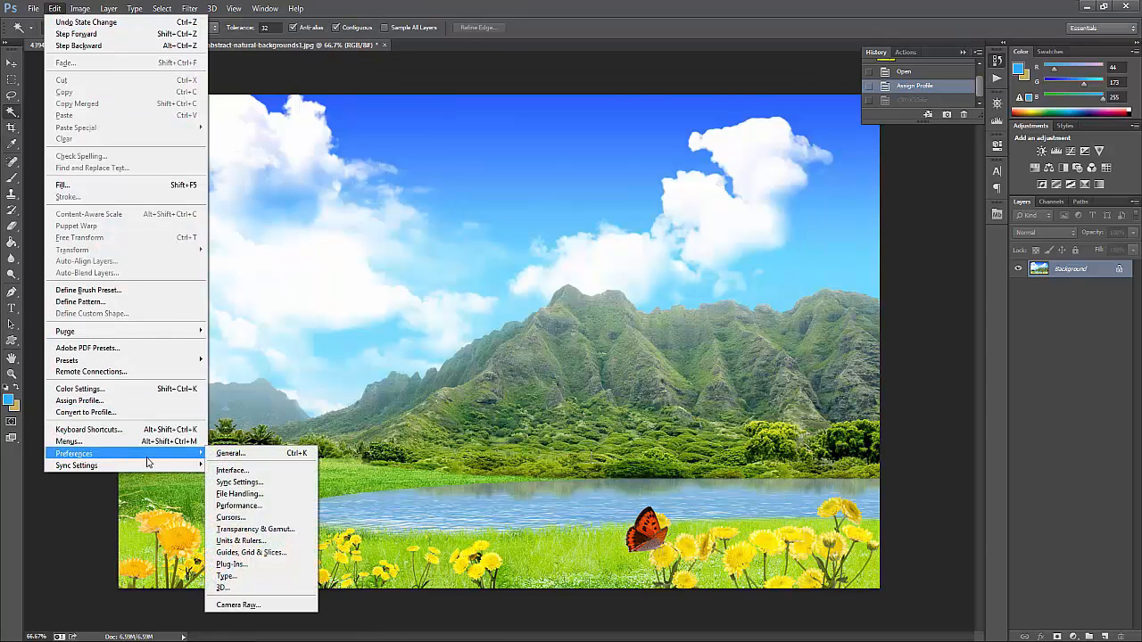
mouse_move(178, 454)
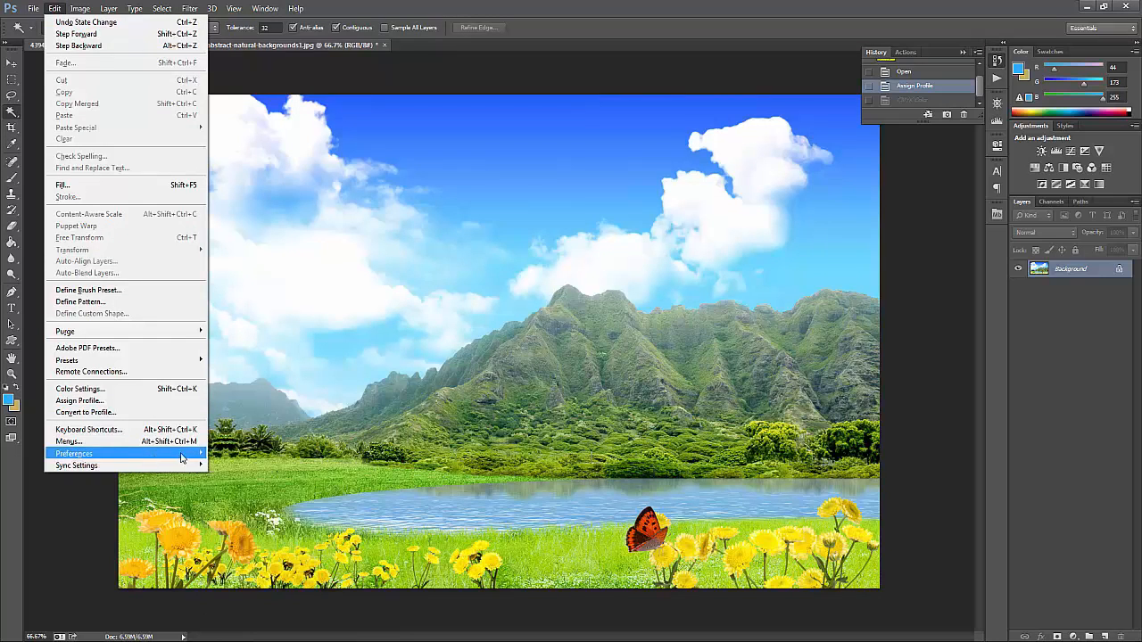
left_click(234, 470)
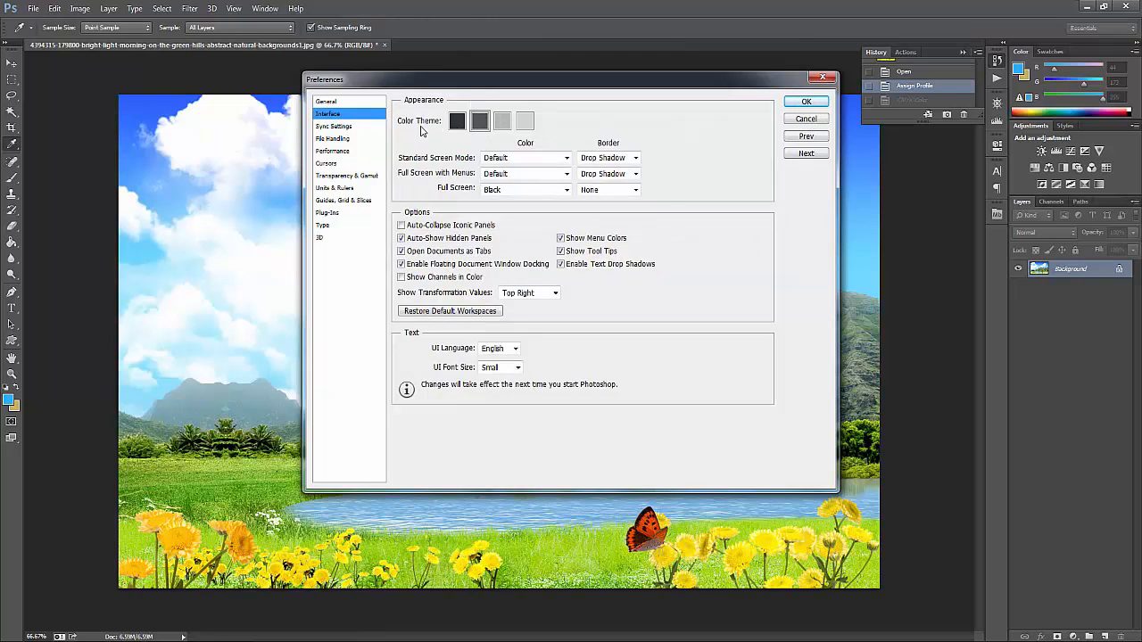
- Preview the four interface color themes and return to the second-darkest gray theme
left_click(526, 125)
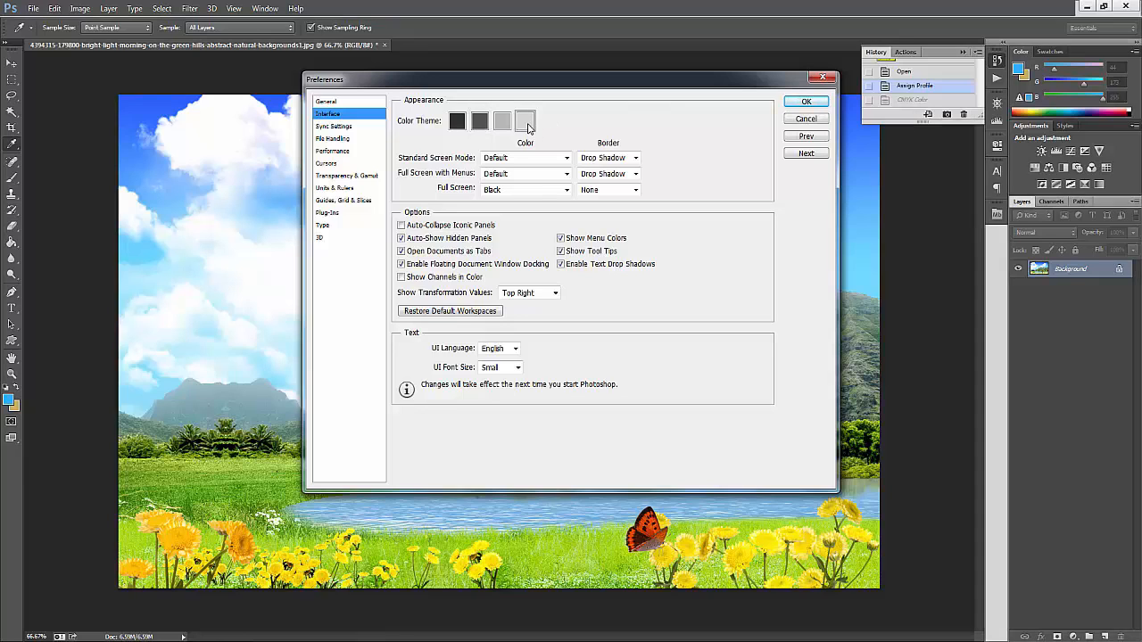
left_click(502, 125)
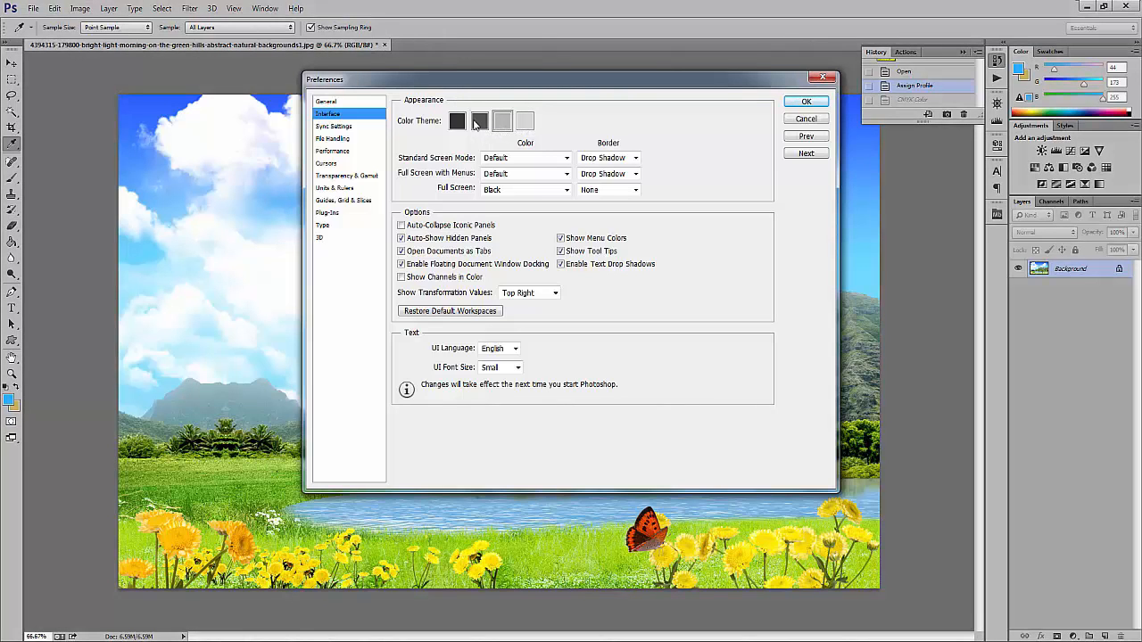
left_click(478, 122)
left_click(457, 125)
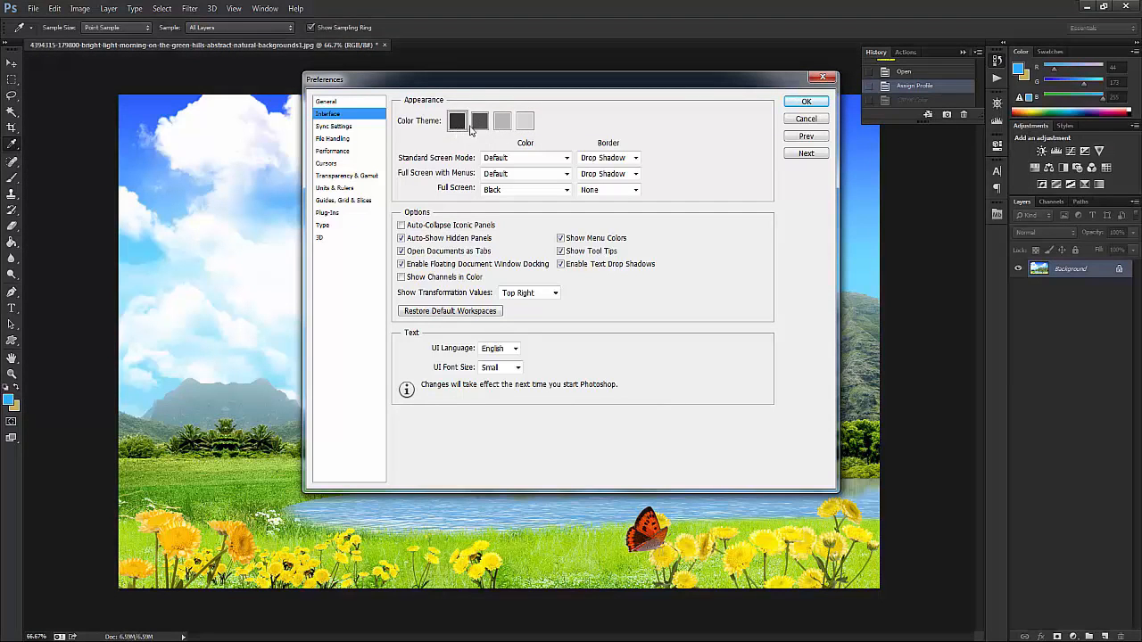
left_click(502, 124)
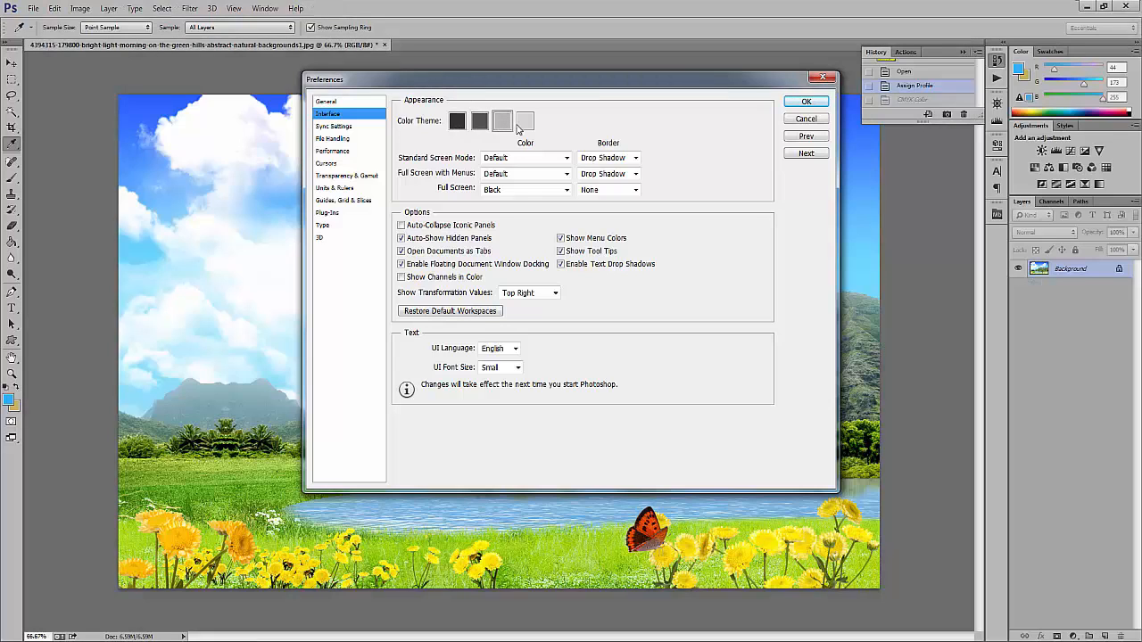
left_click(478, 125)
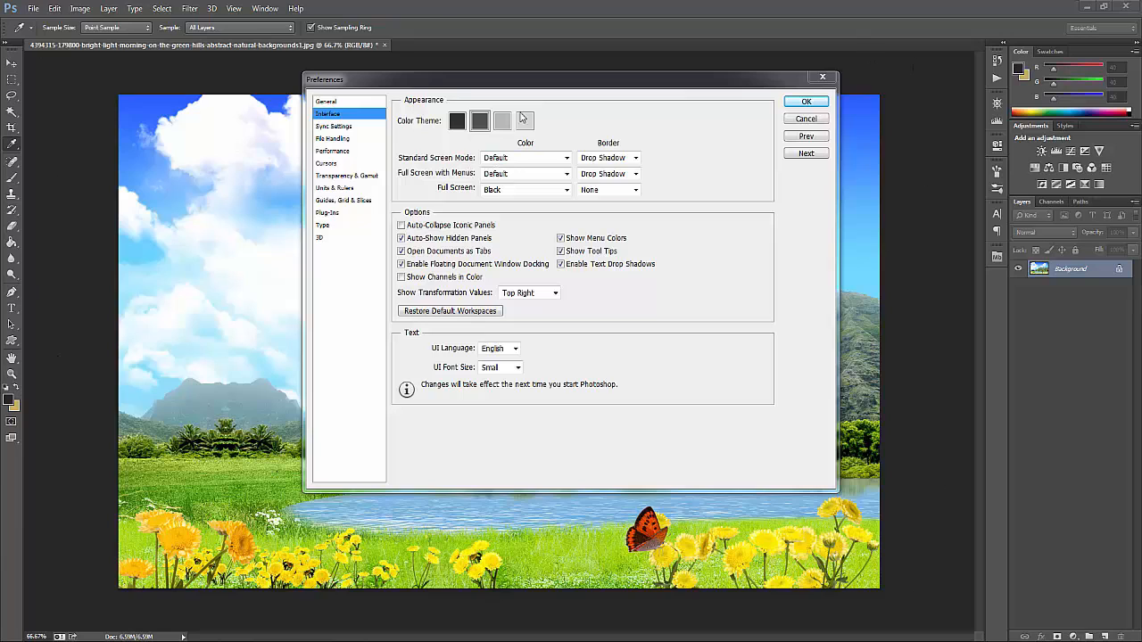
- Try Black and Dark Gray as the Standard Screen Mode background color
left_click(536, 158)
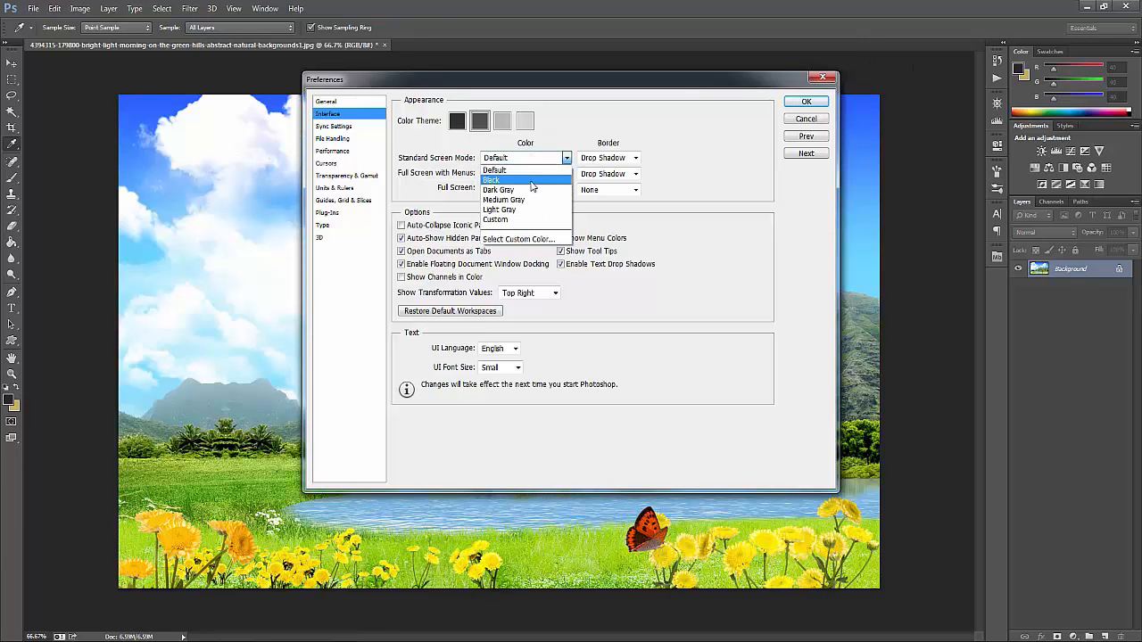
left_click(533, 181)
left_click(531, 158)
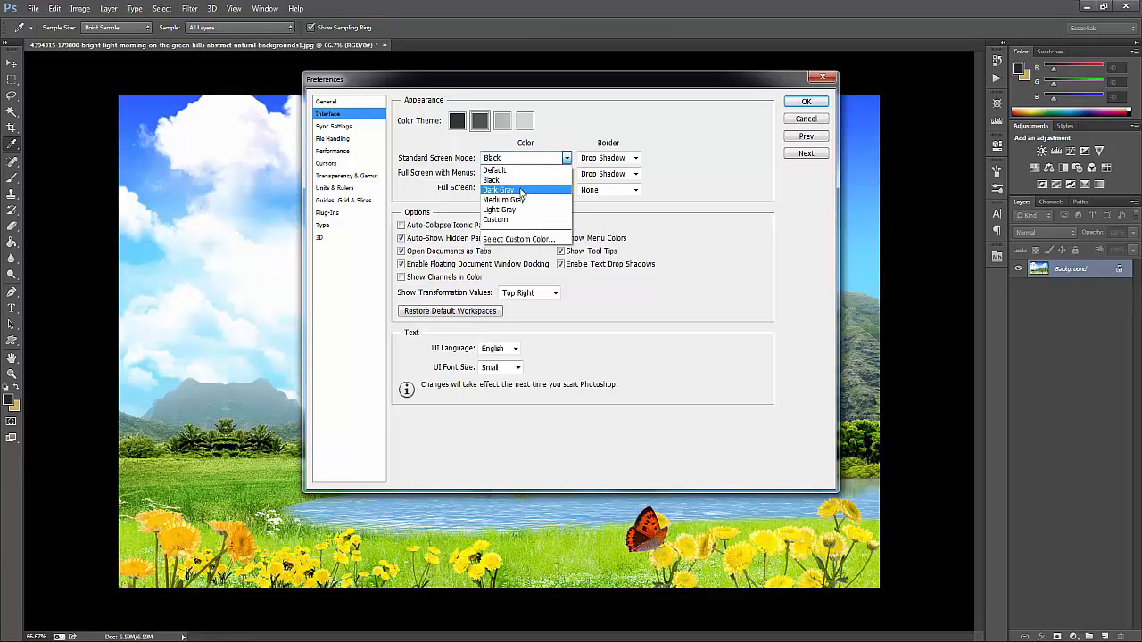
left_click(522, 190)
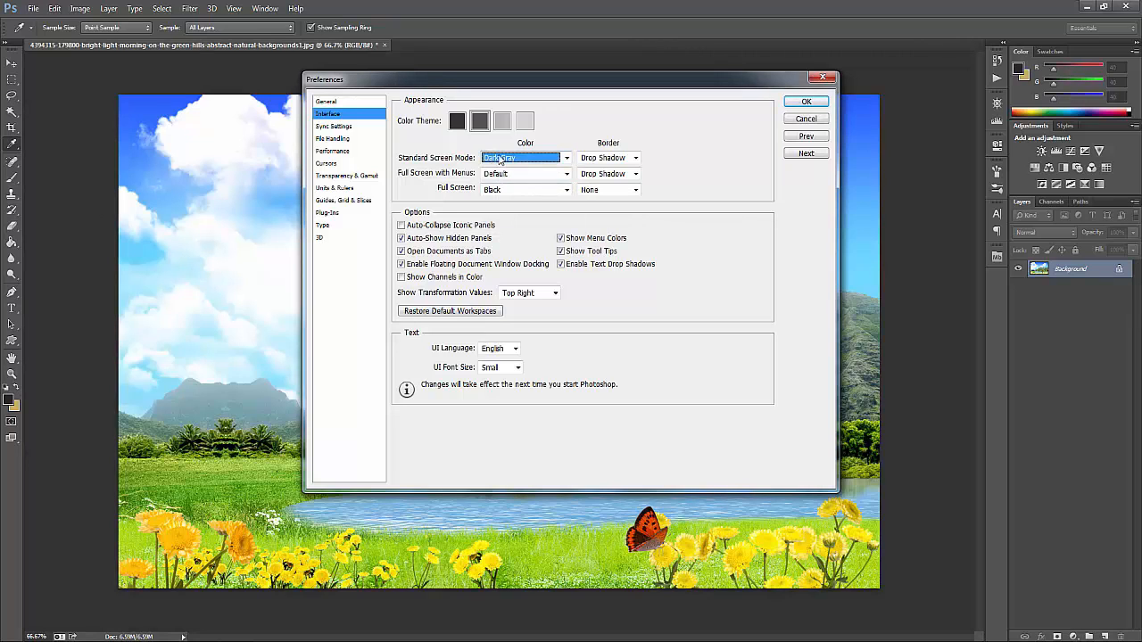
- Try the custom blue #369bff as the Standard Screen Mode background, and restore the color to Default
left_click(499, 159)
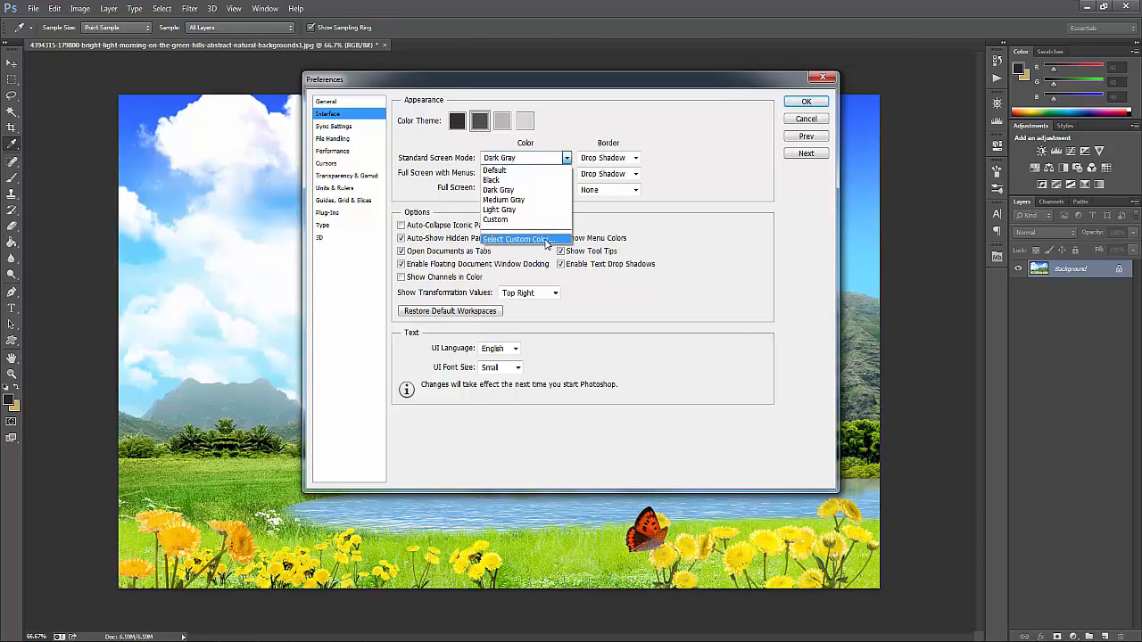
left_click(526, 240)
left_click(538, 182)
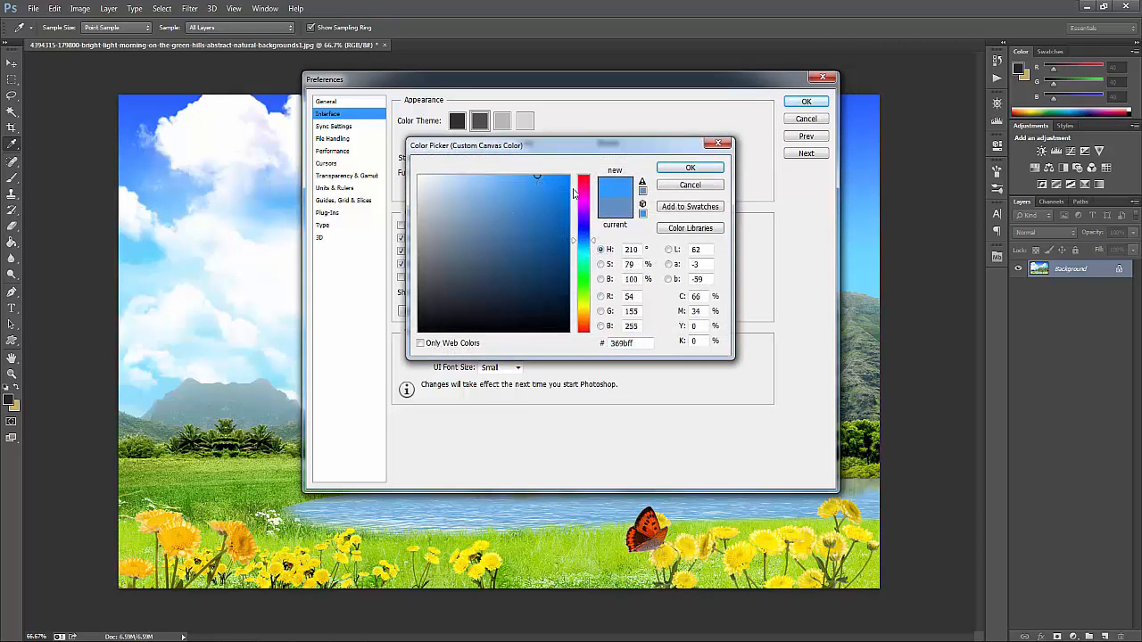
left_click(690, 168)
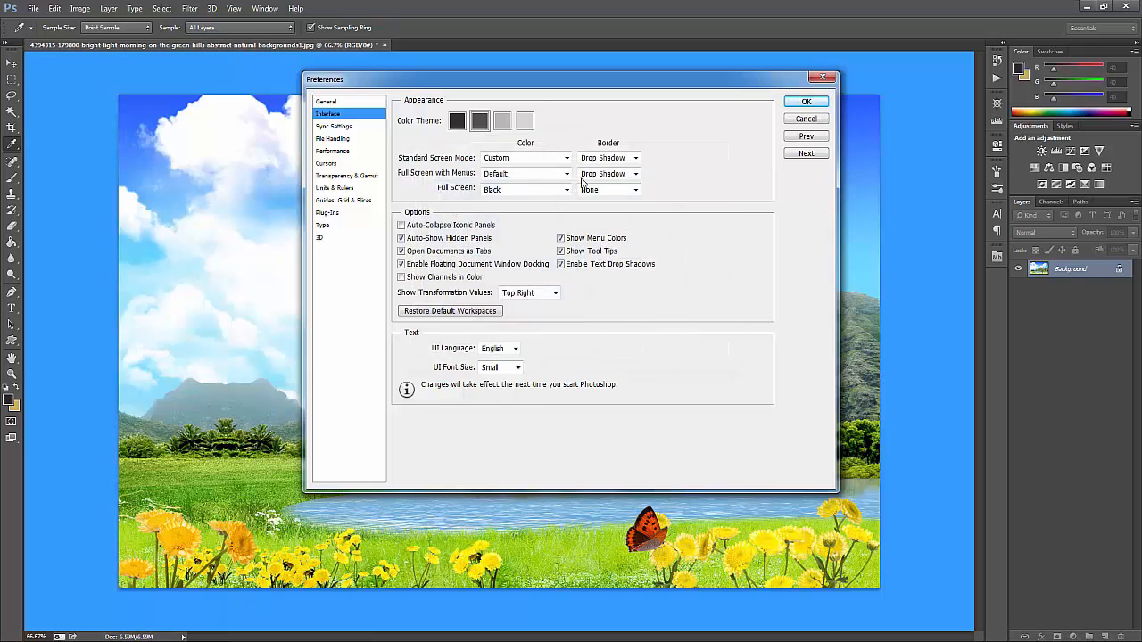
left_click(514, 162)
left_click(520, 172)
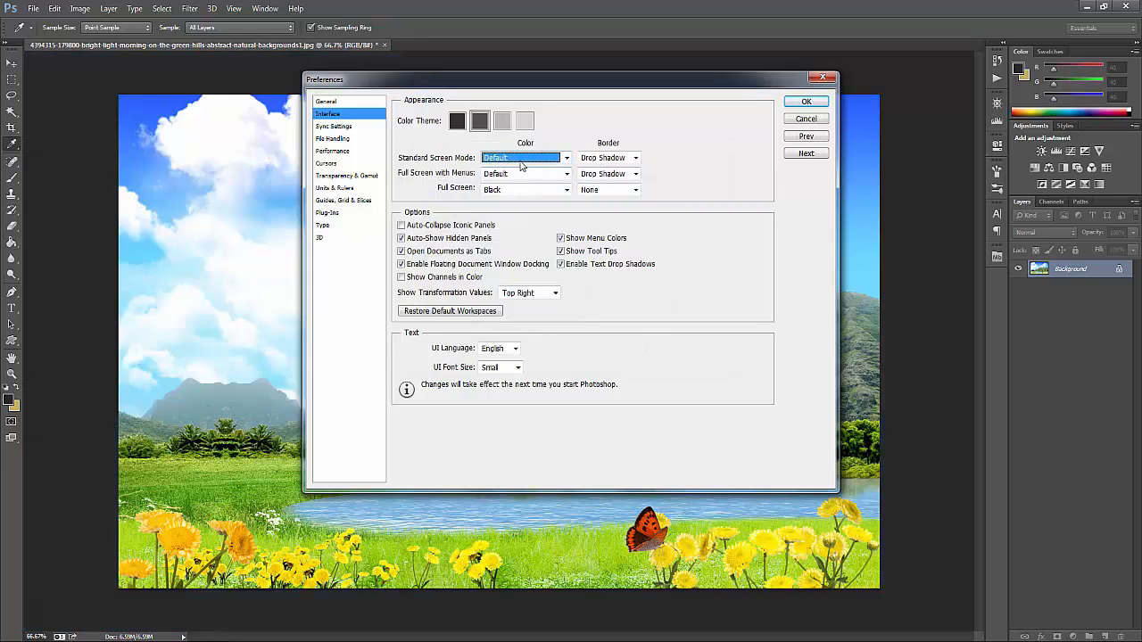
- Look over the Standard Screen Mode border options, and set the interface color theme to the lightest gray
left_click(610, 159)
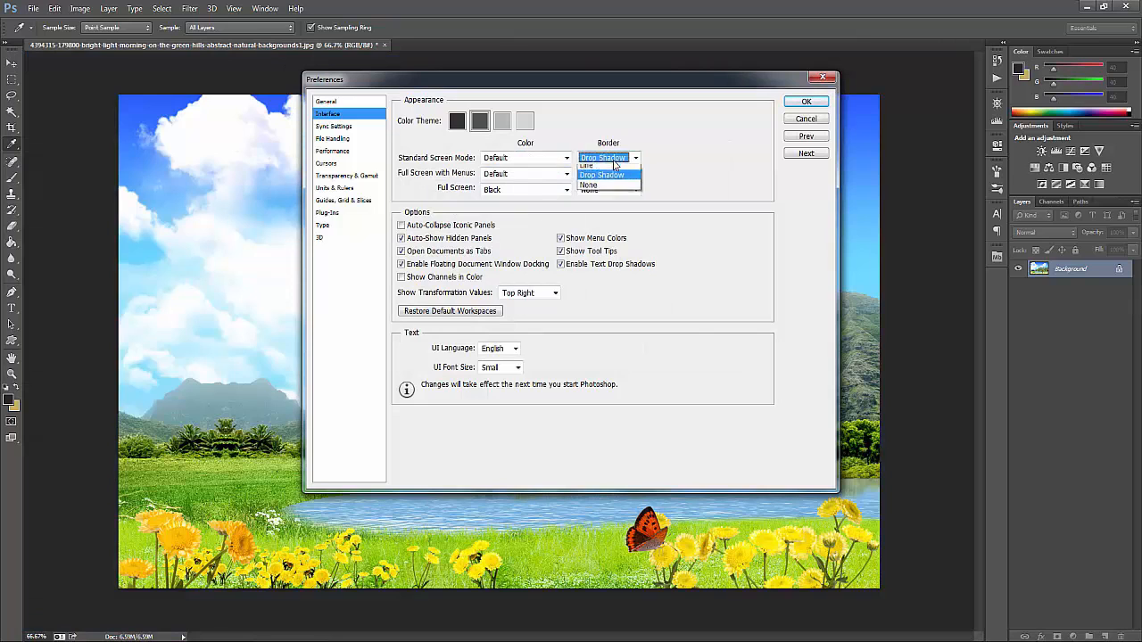
left_click(613, 161)
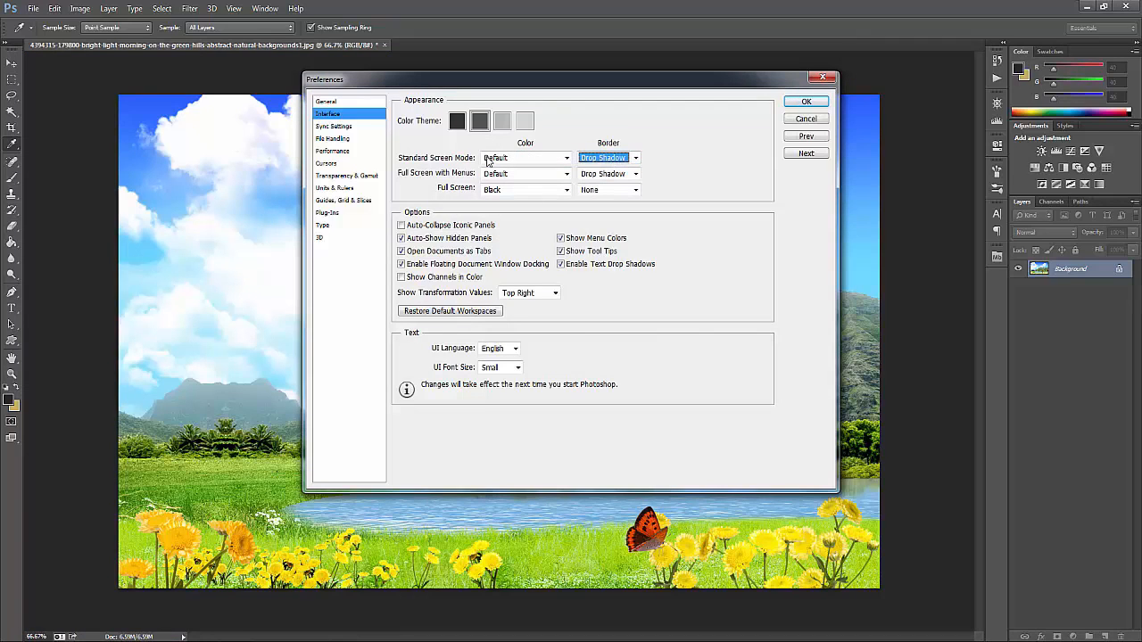
left_click(503, 123)
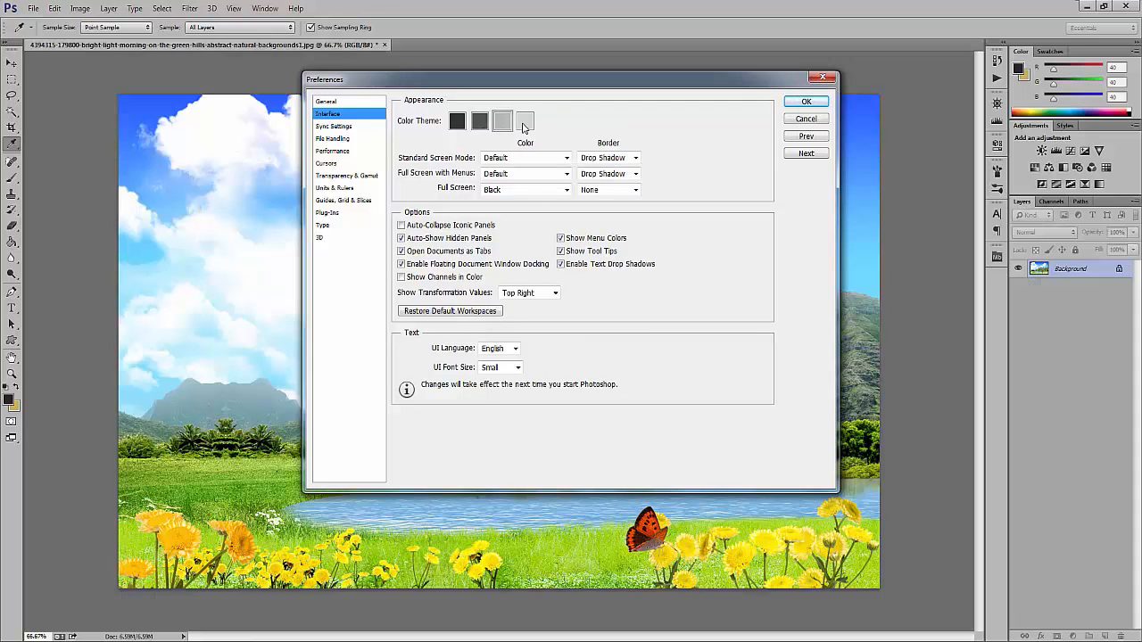
left_click(524, 123)
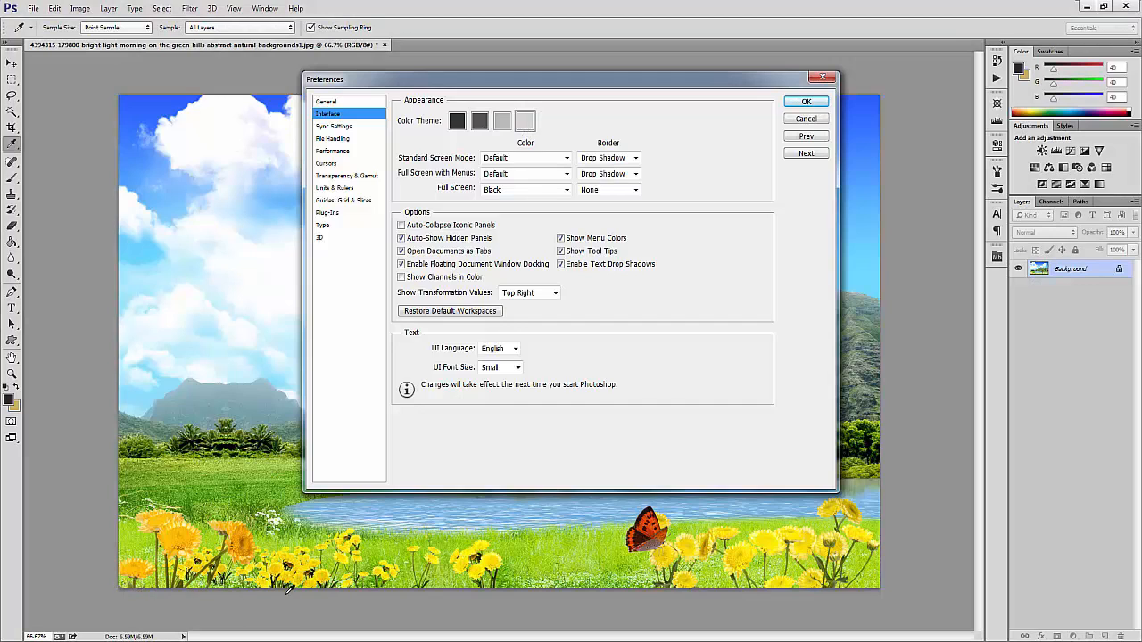
- Try the None and Line borders for Standard Screen Mode, and restore the Drop Shadow border
left_click(589, 162)
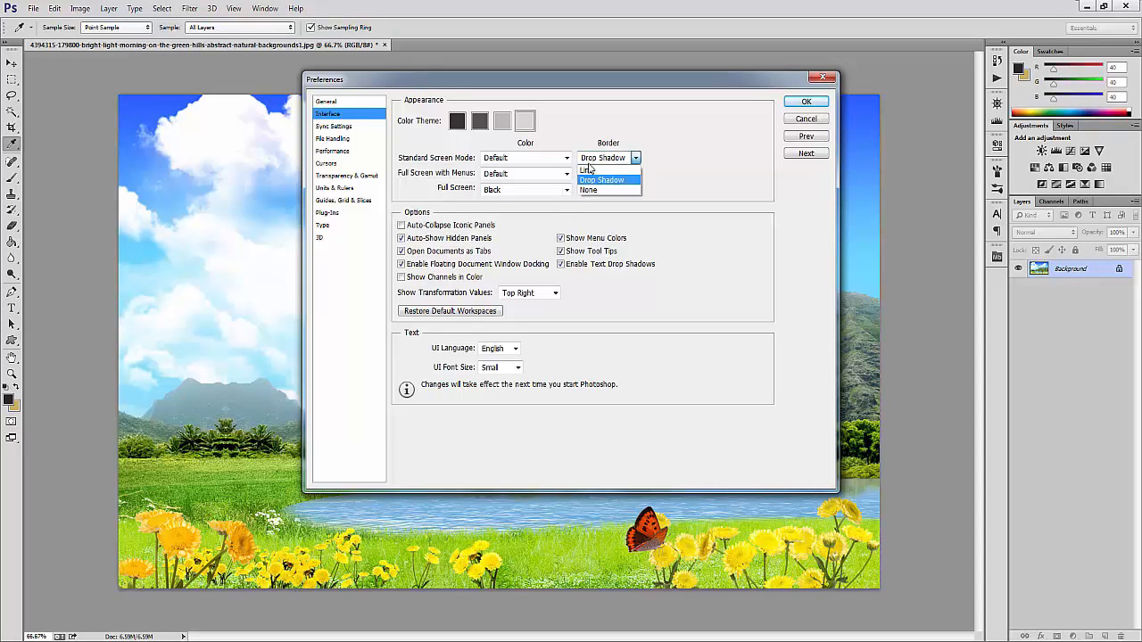
left_click(593, 191)
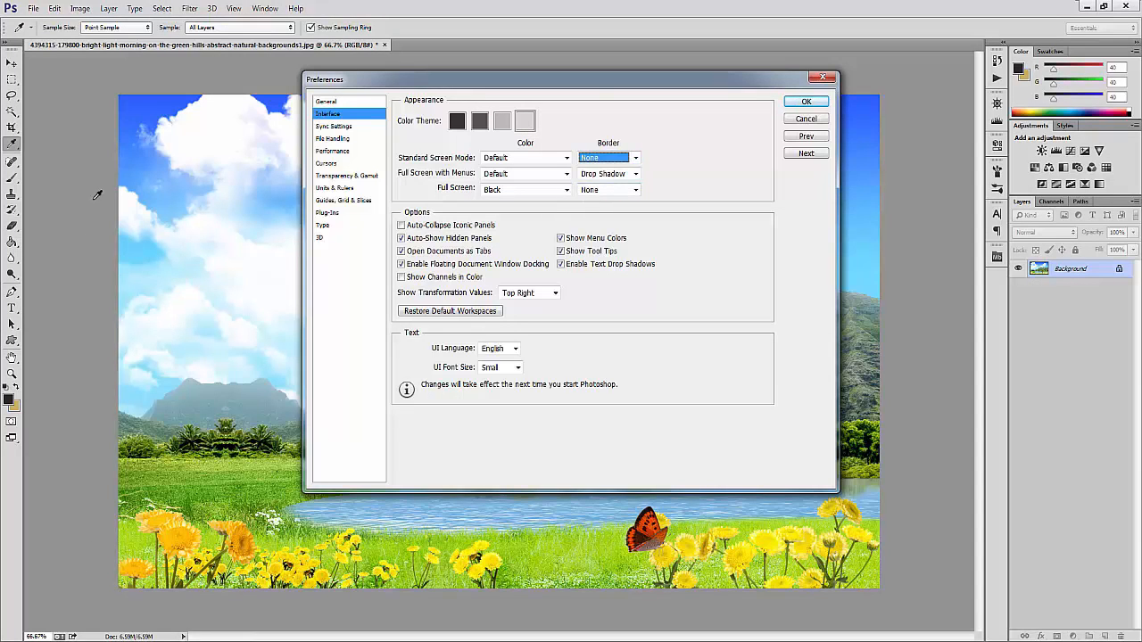
left_click(633, 158)
left_click(610, 171)
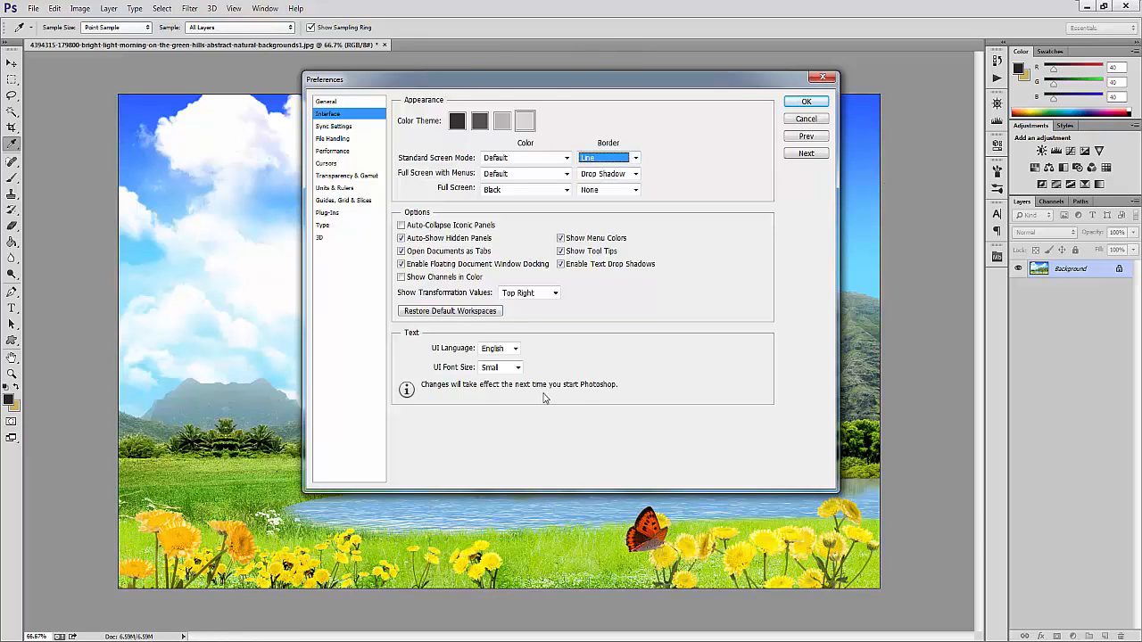
left_click(612, 161)
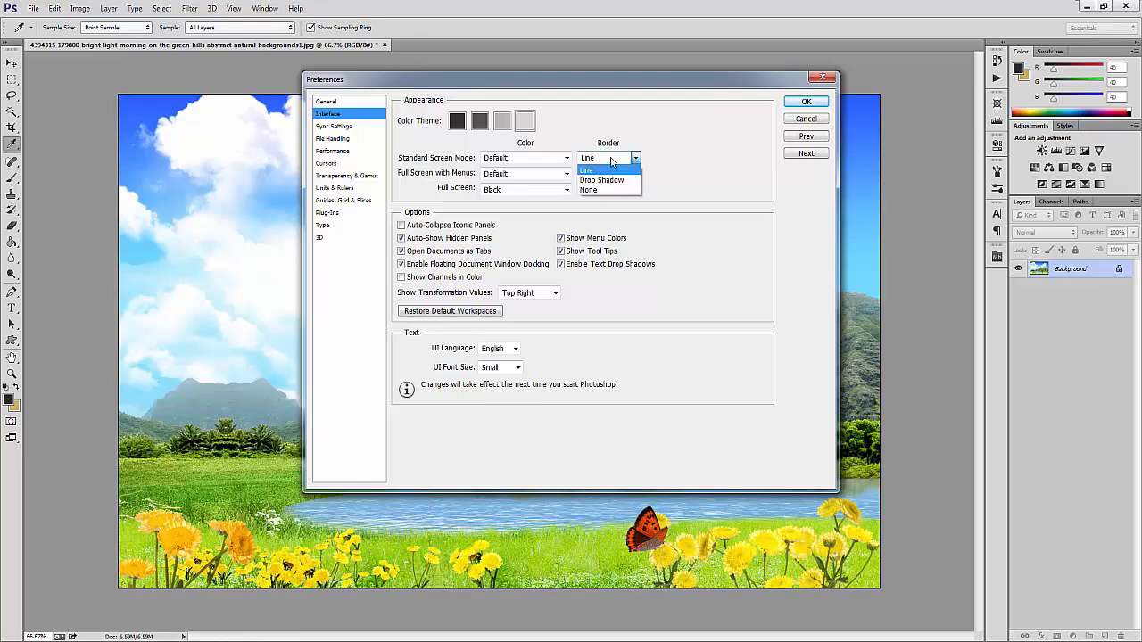
left_click(611, 183)
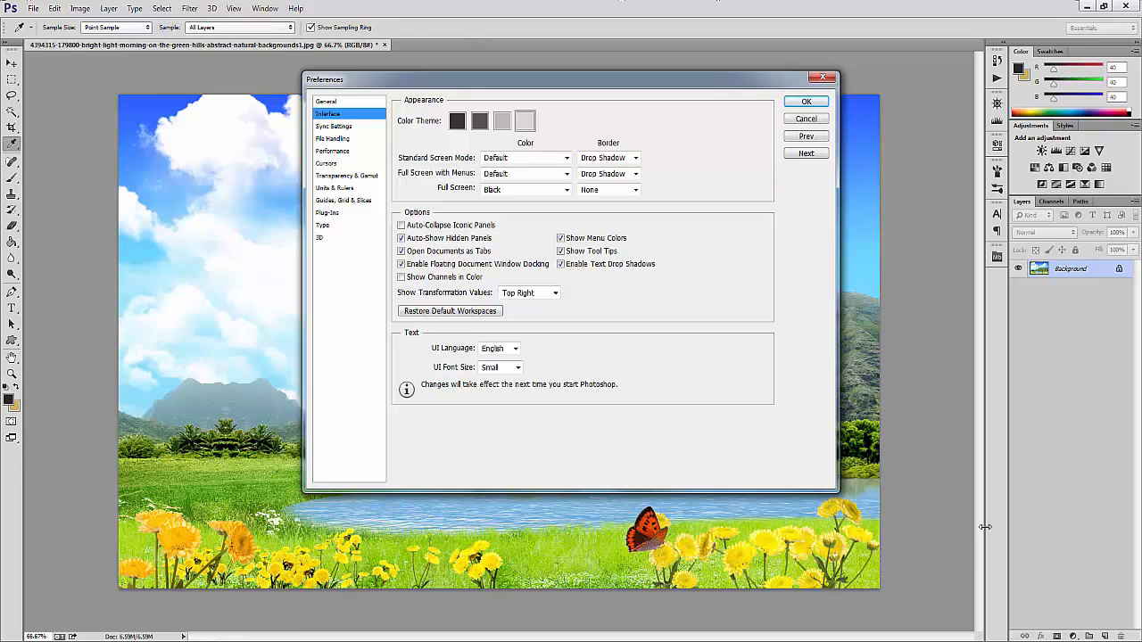
- Set the Full Screen with Menus background to the custom blue #0048ff
left_click(550, 175)
left_click(520, 257)
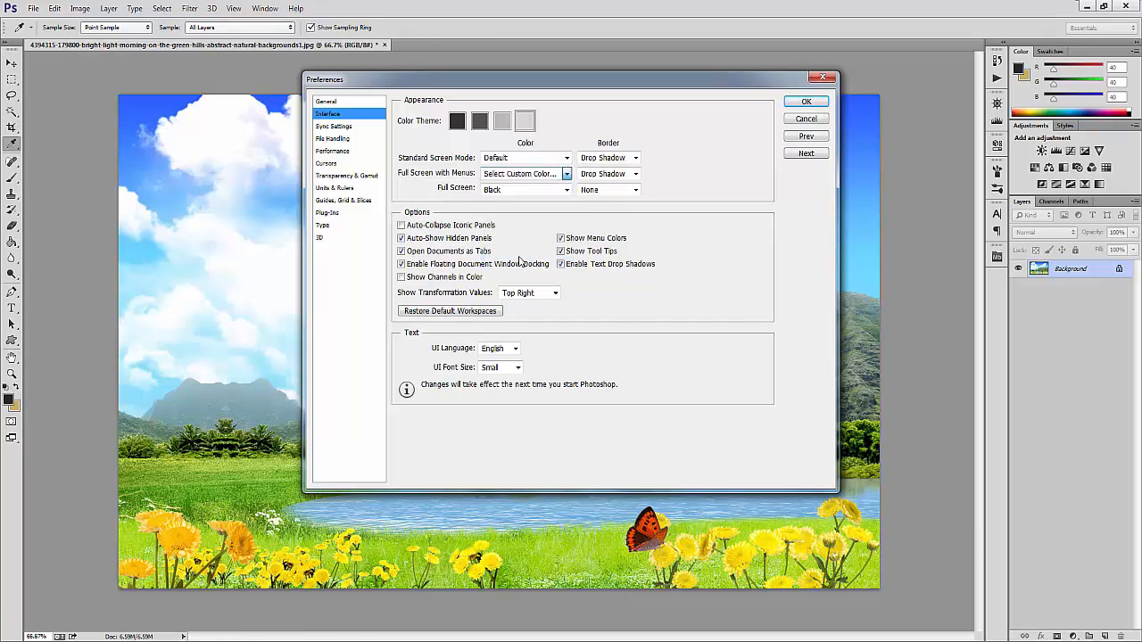
left_click(585, 239)
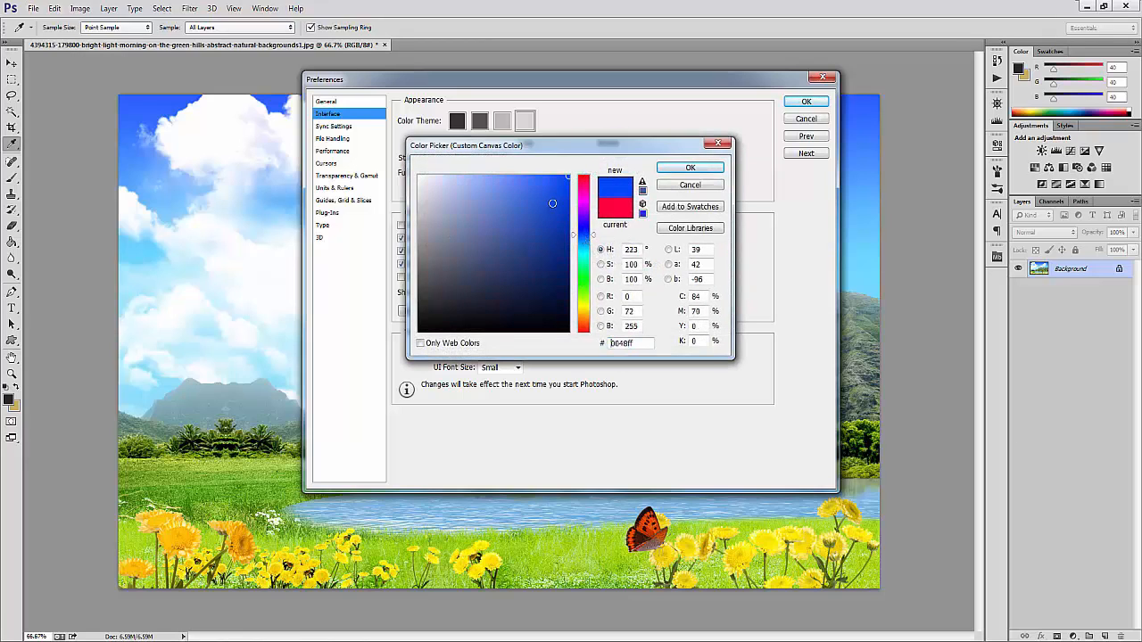
left_click(691, 170)
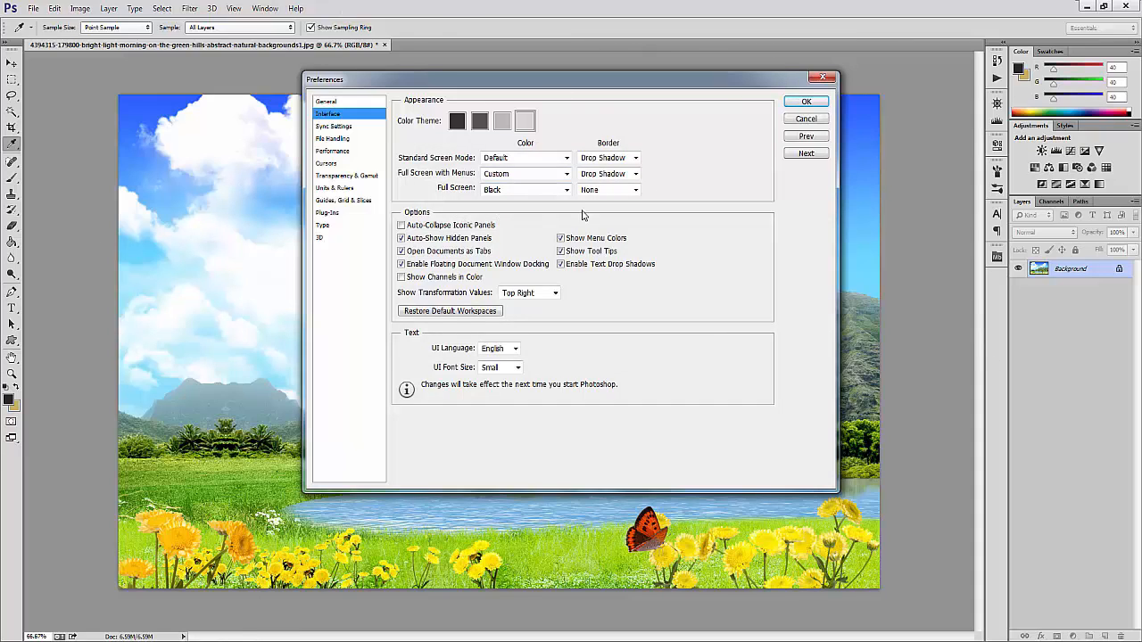
- Set the Full Screen background to a custom crimson, apply the preferences, and switch to the Move tool
left_click(518, 191)
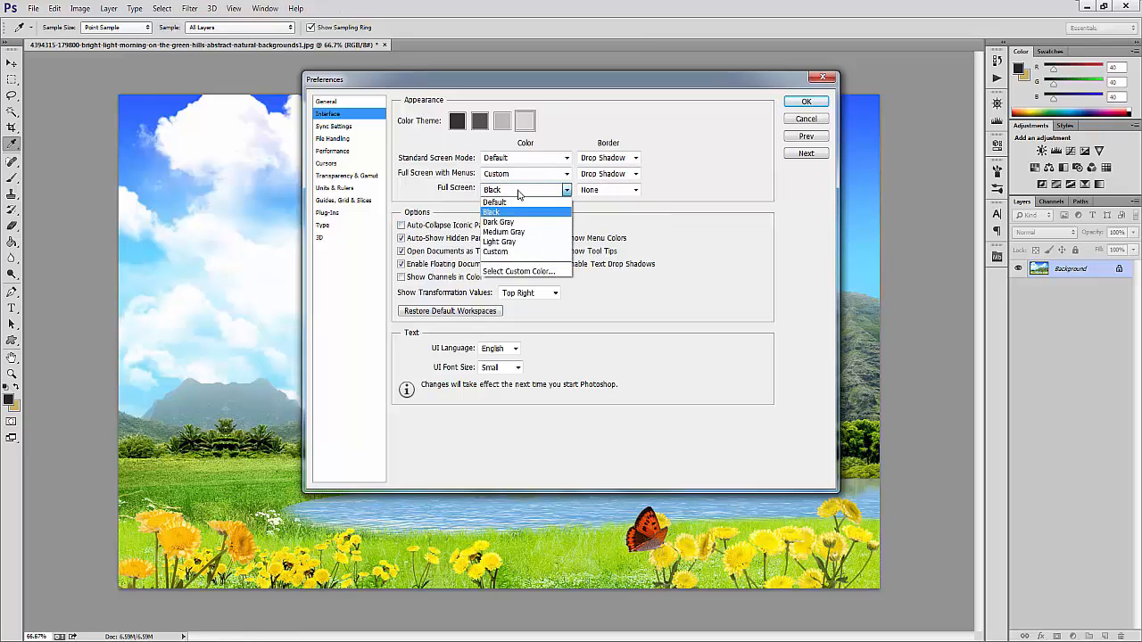
left_click(518, 268)
left_click(584, 186)
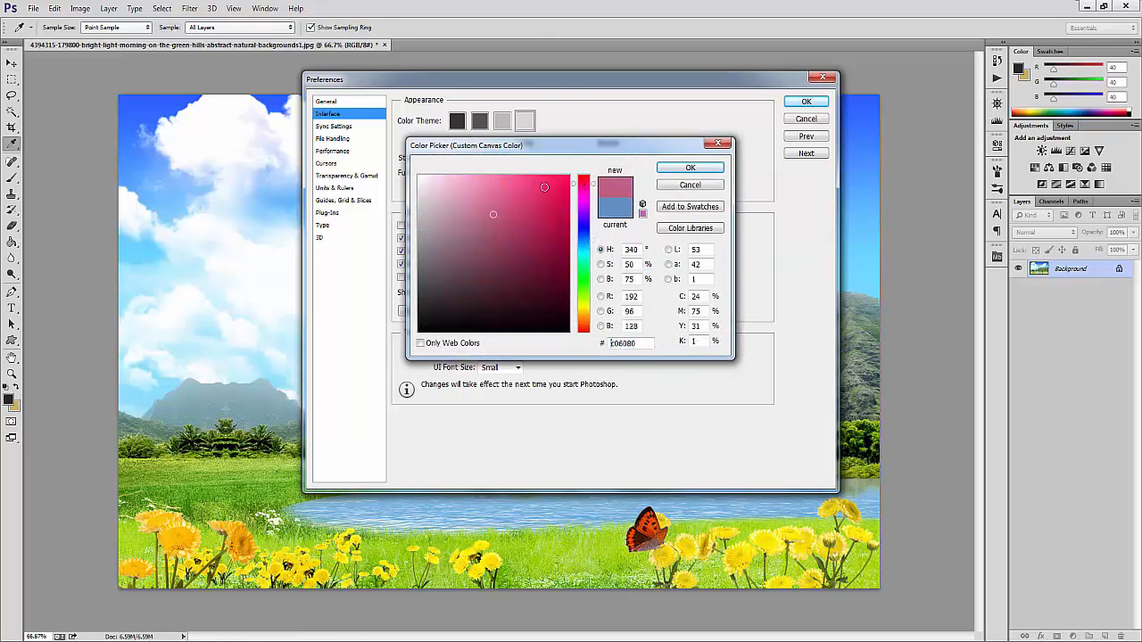
left_click(544, 187)
left_click(689, 167)
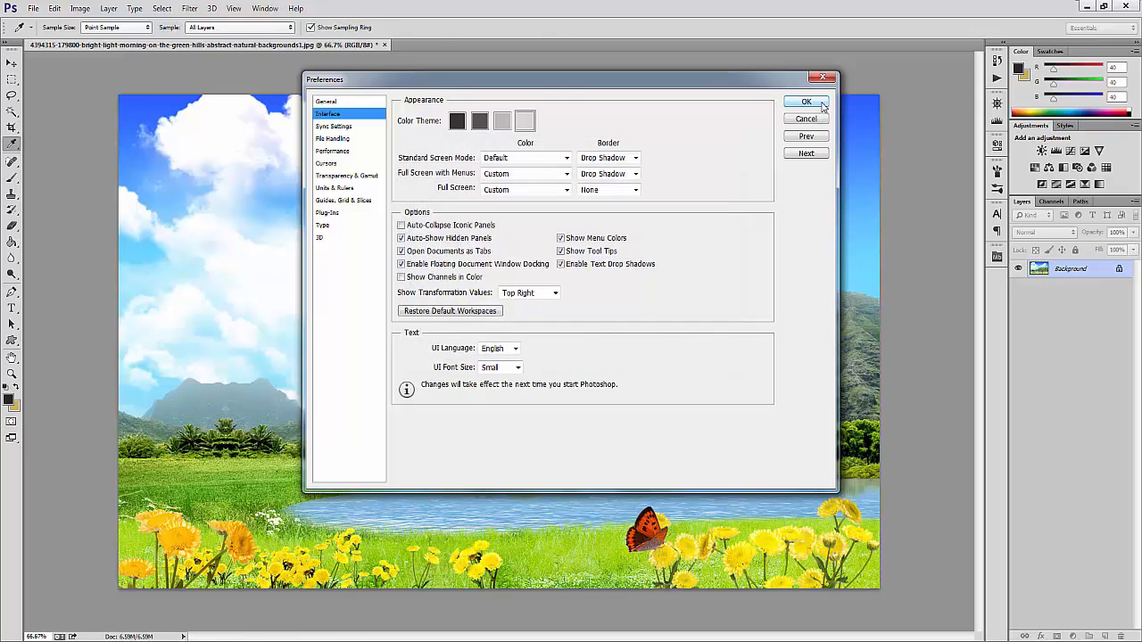
left_click(825, 101)
key("v")
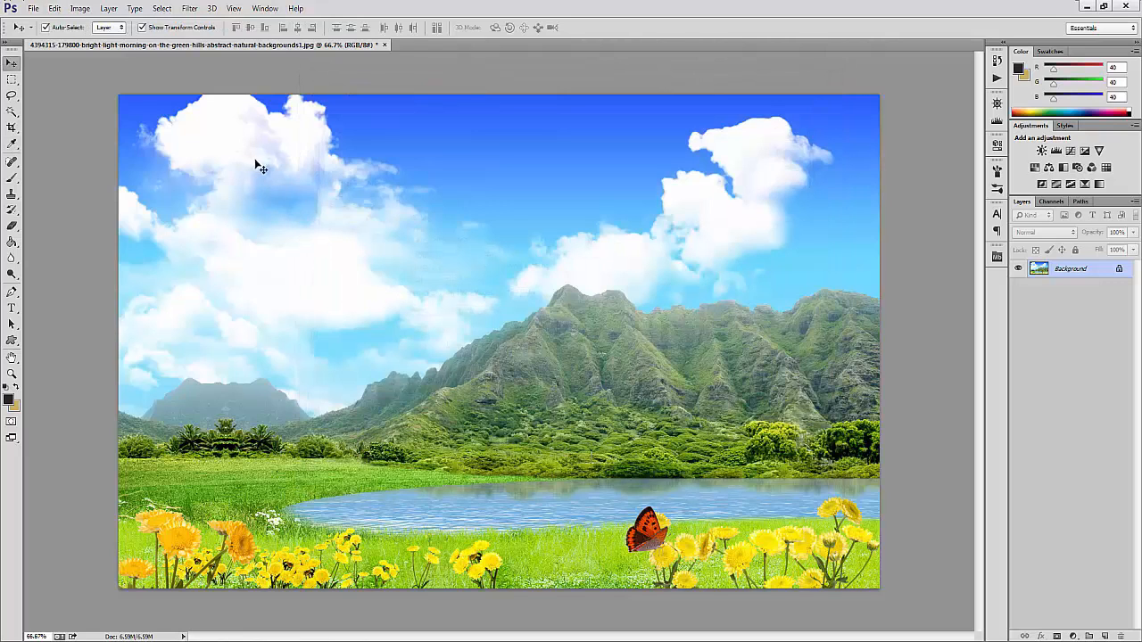
- Preview the image in Full Screen with Menu Bar and Full Screen modes, and return to Standard Screen Mode
left_click(10, 437)
left_click(11, 437)
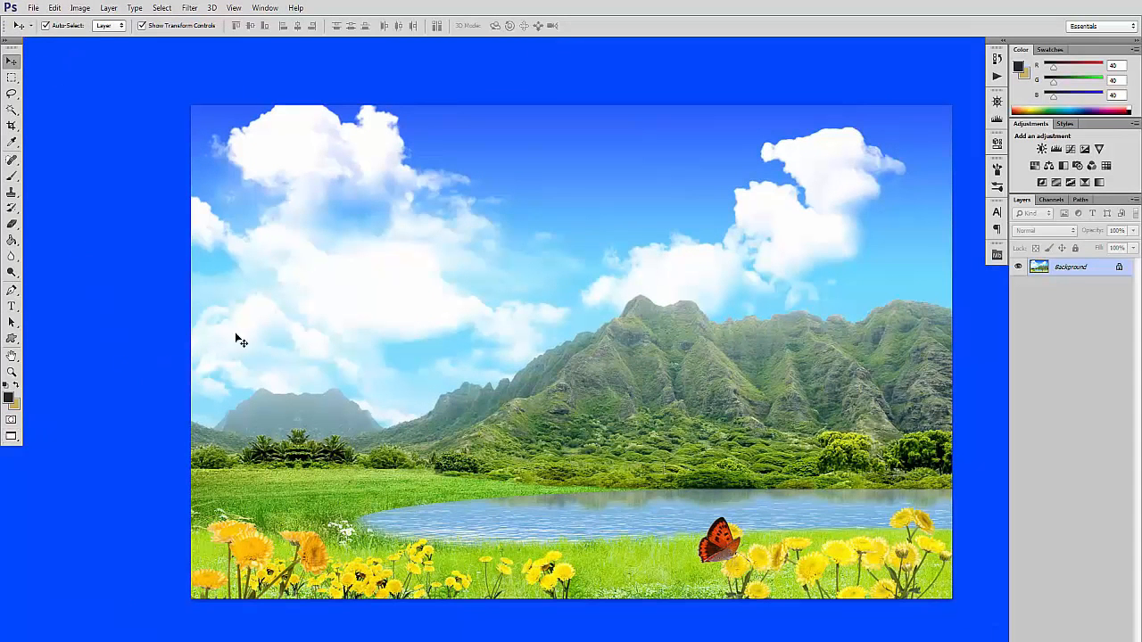
left_click(10, 437)
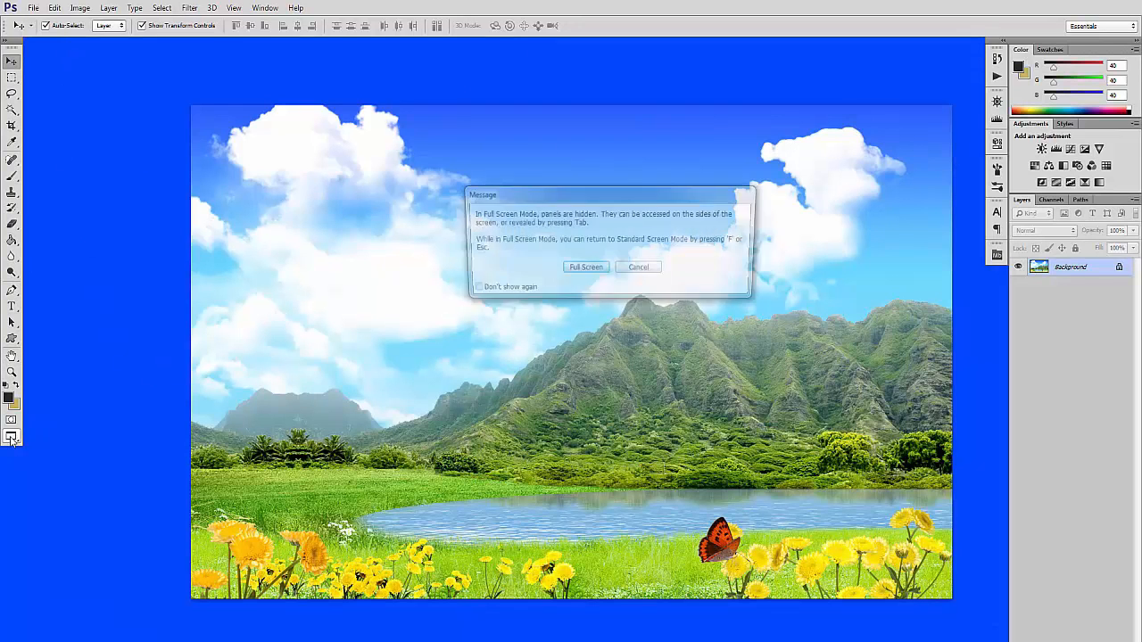
left_click(596, 269)
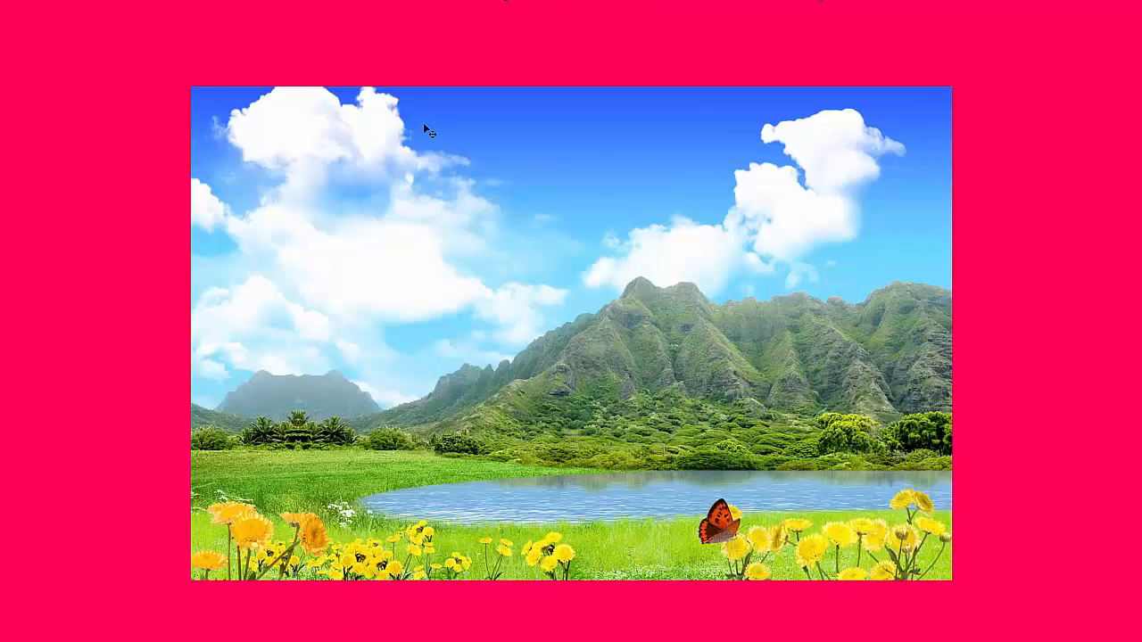
key("Escape")
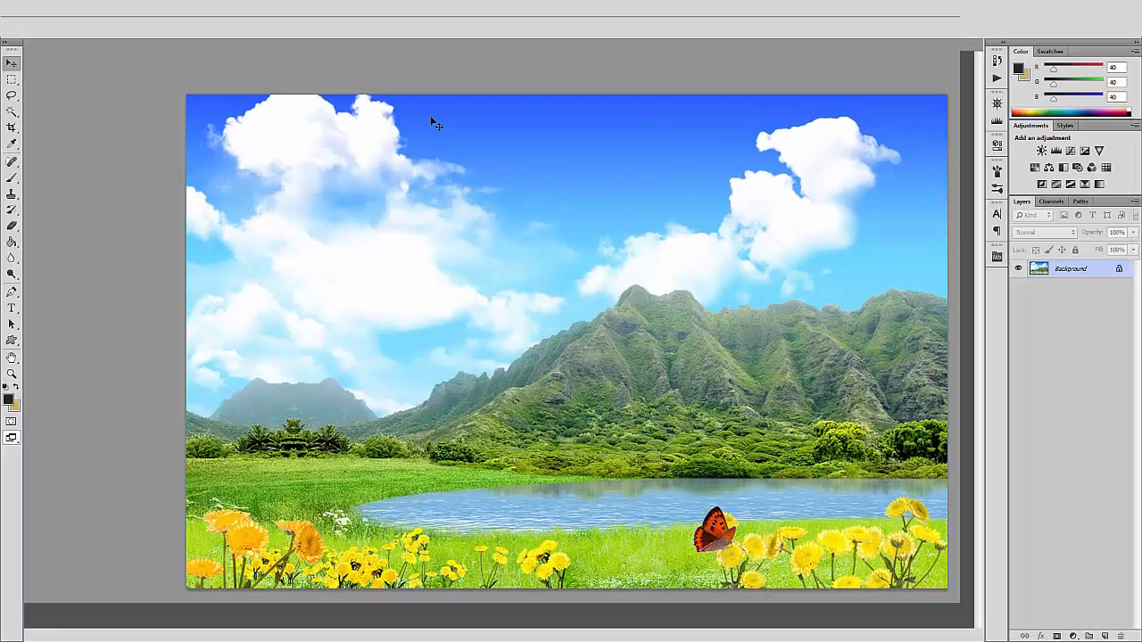
- Set the Full Screen with Menus color to Default in the Interface preferences, keeping its Drop Shadow border
left_click(55, 8)
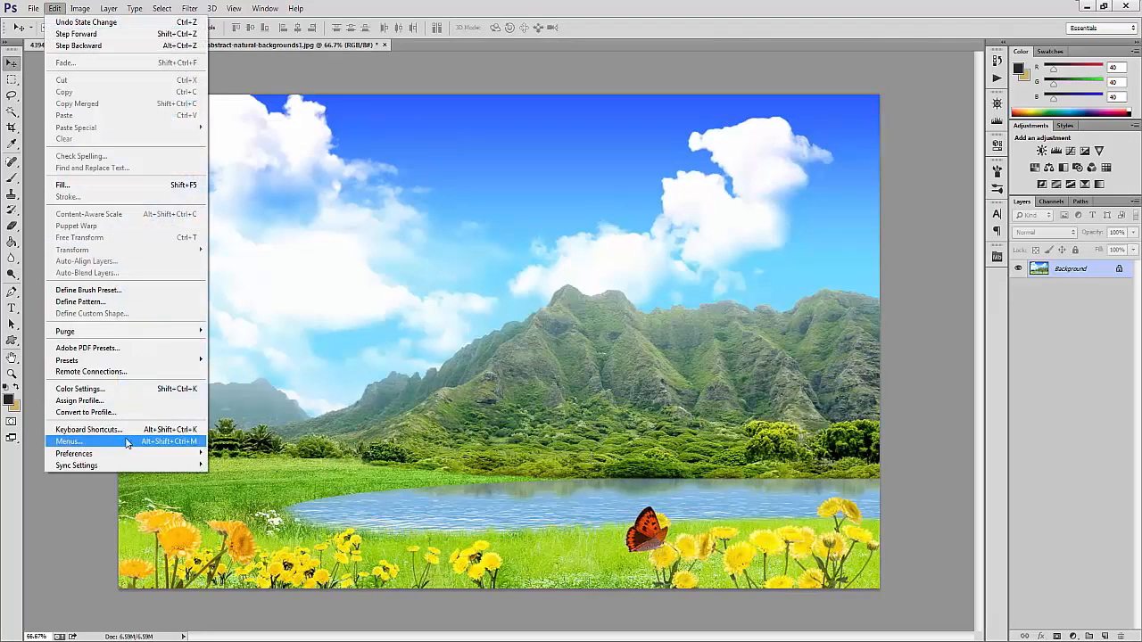
mouse_move(132, 457)
left_click(243, 471)
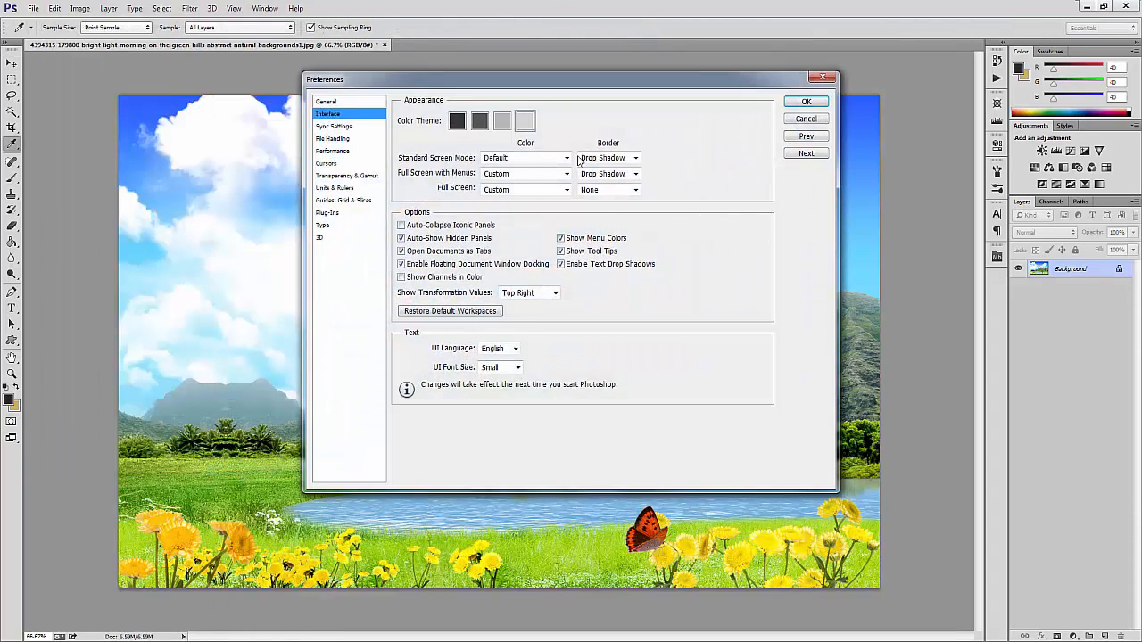
left_click(538, 178)
left_click(535, 189)
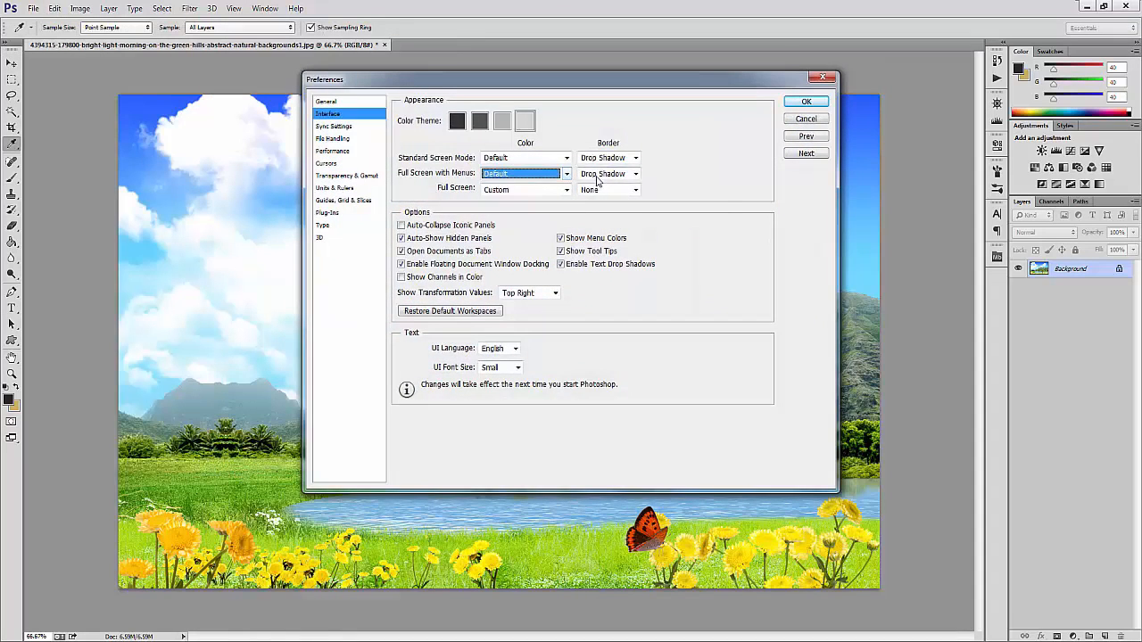
left_click(597, 177)
left_click(601, 195)
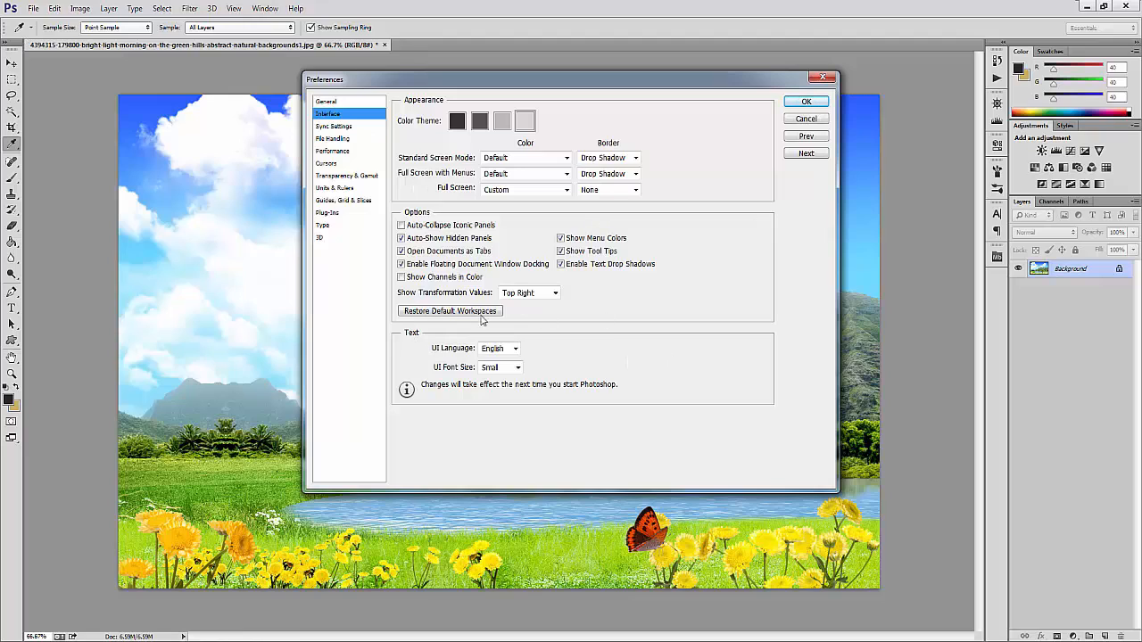
- Look over the UI Language and UI Font Size options in the Interface preferences
left_click(515, 350)
left_click(515, 354)
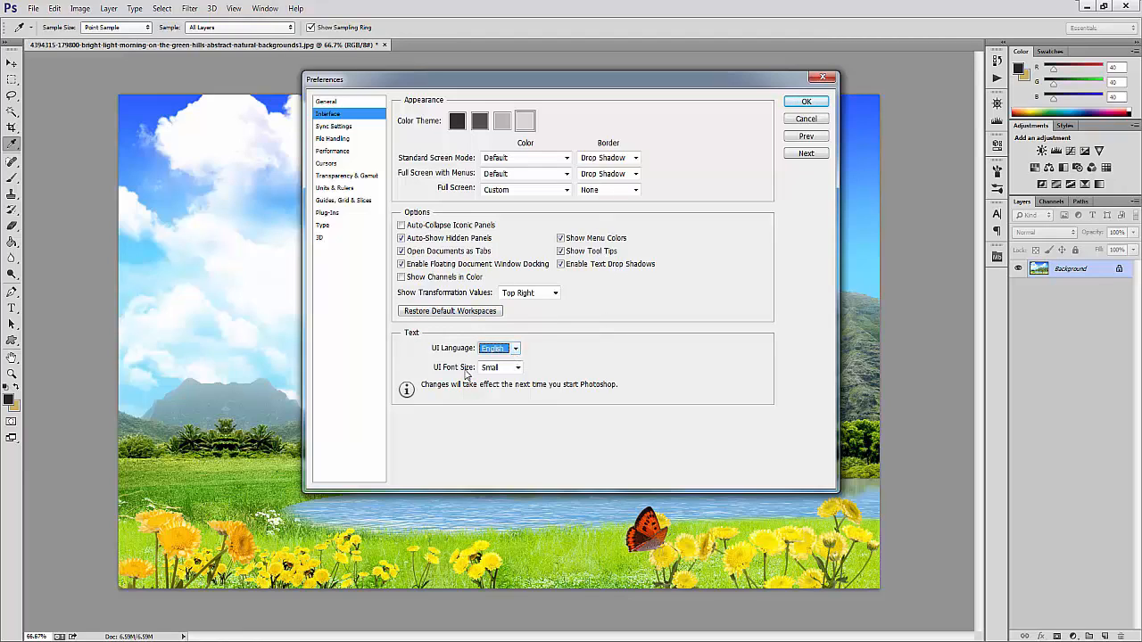
left_click(518, 368)
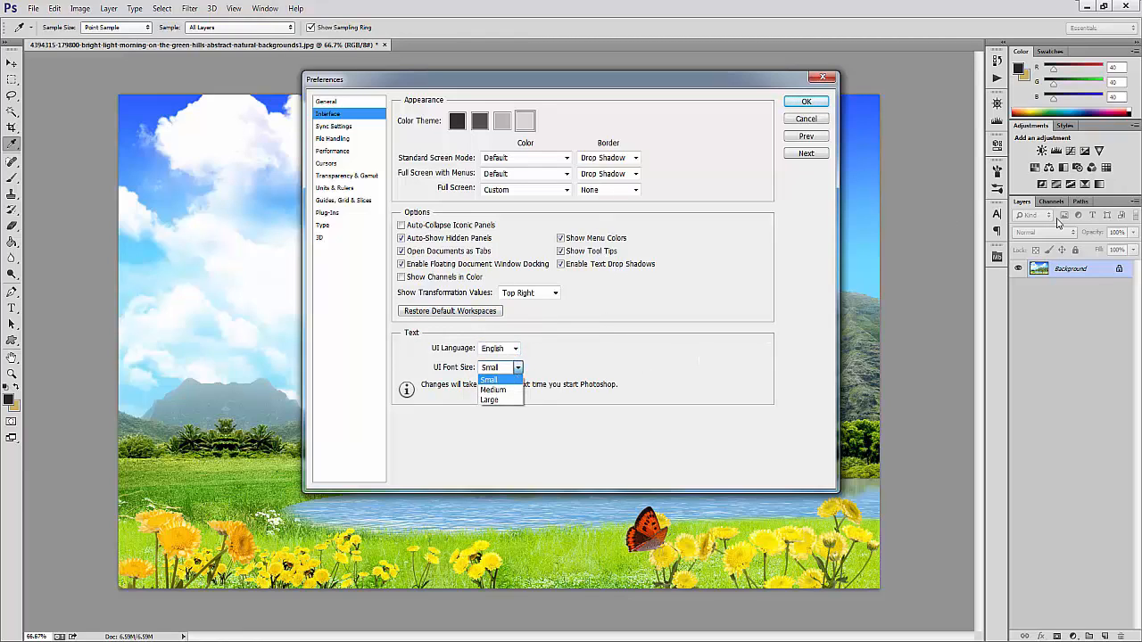
left_click(499, 381)
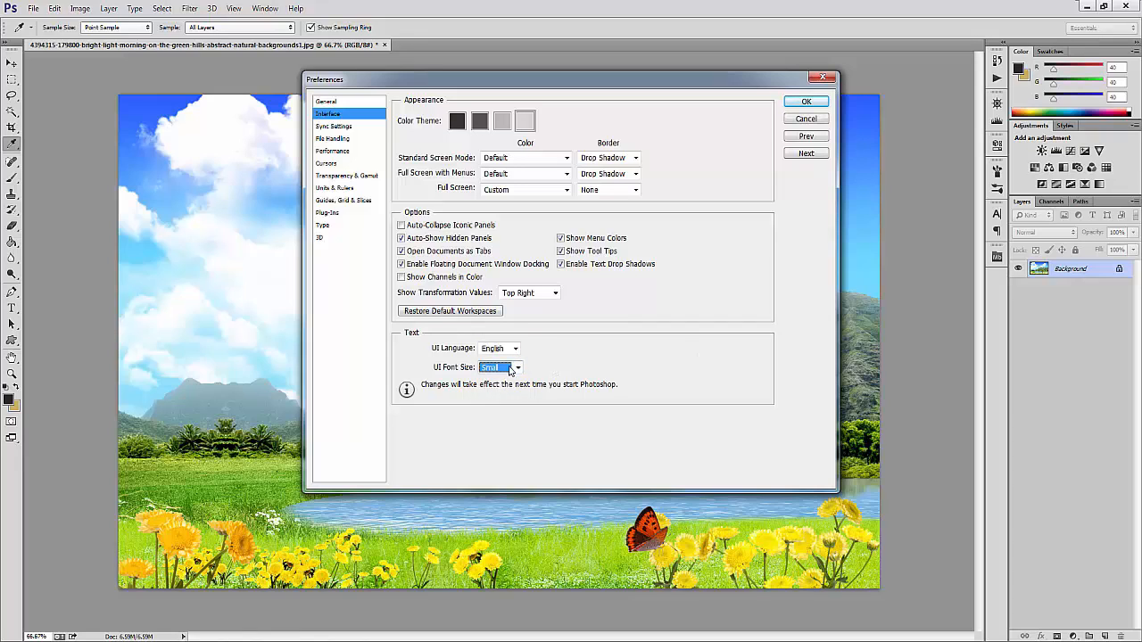
left_click(518, 368)
left_click(582, 373)
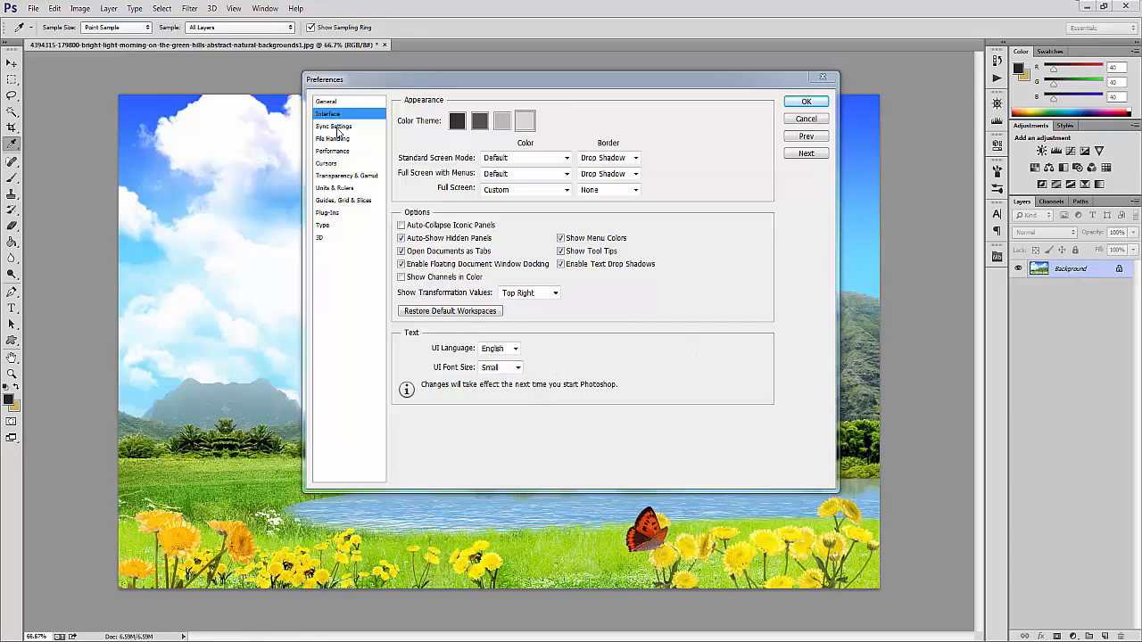
- Look over the Sync Settings preferences, and close the preferences without applying changes
left_click(340, 127)
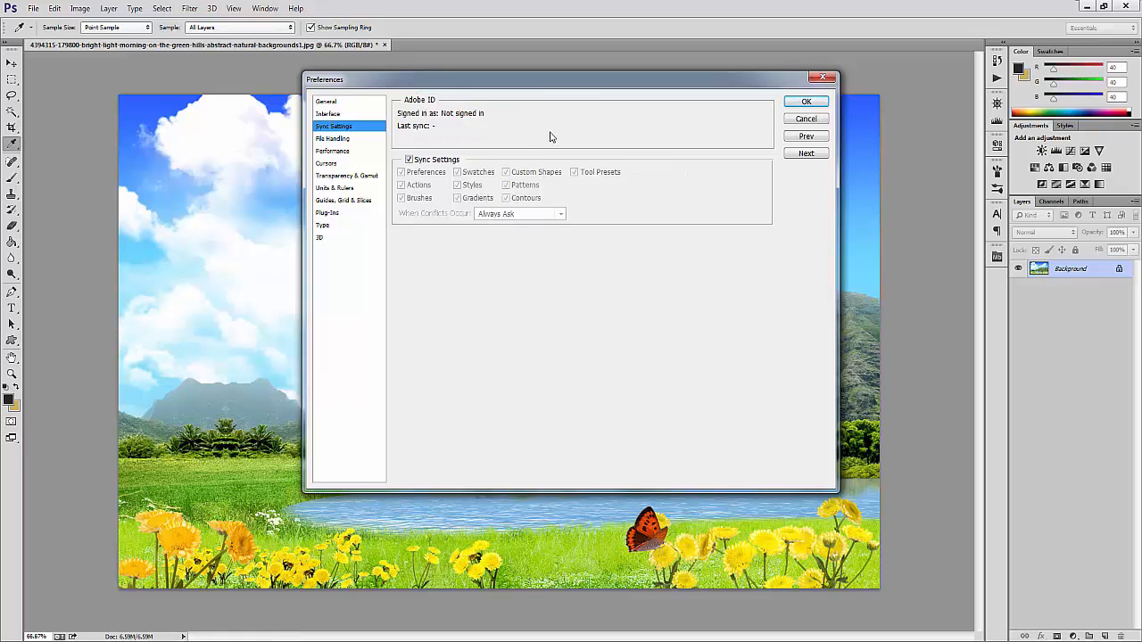
left_click(54, 8)
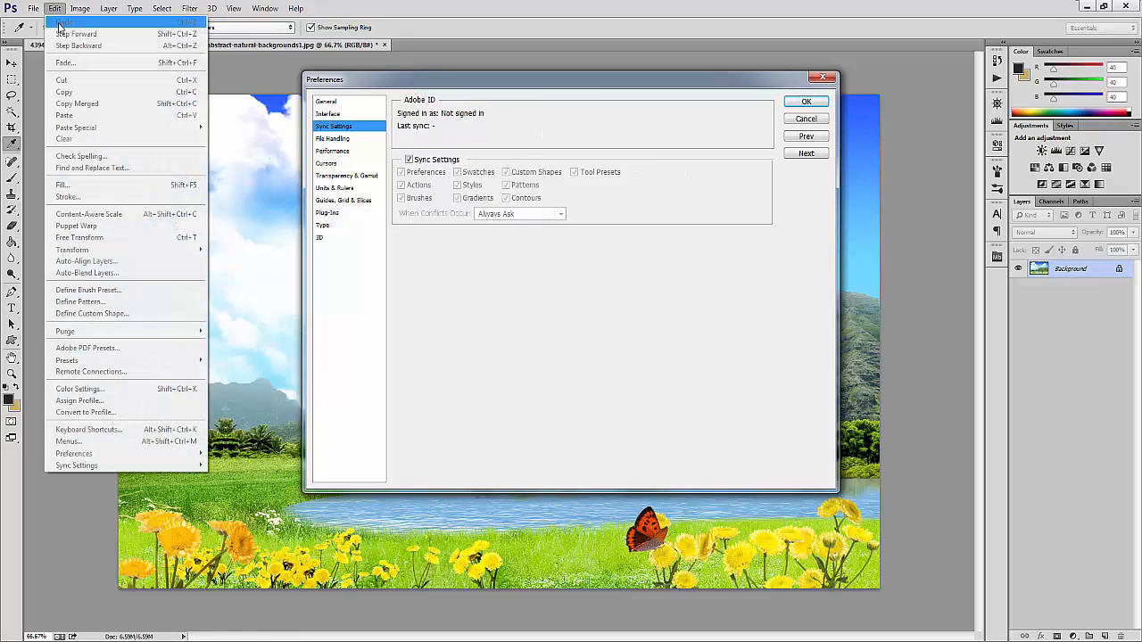
left_click(56, 12)
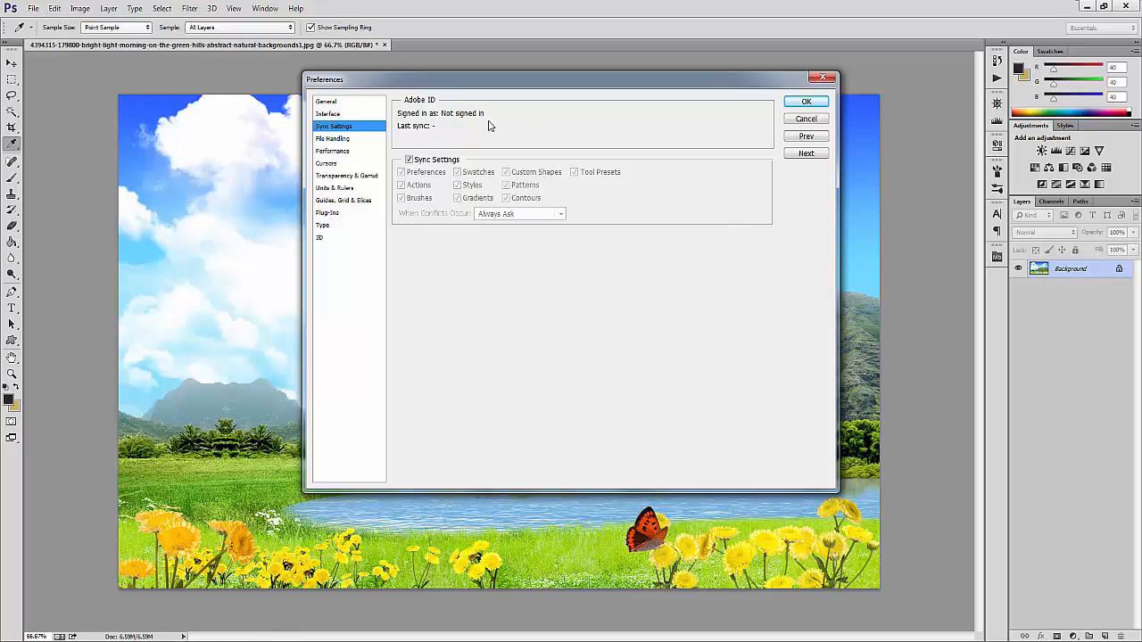
left_click(813, 122)
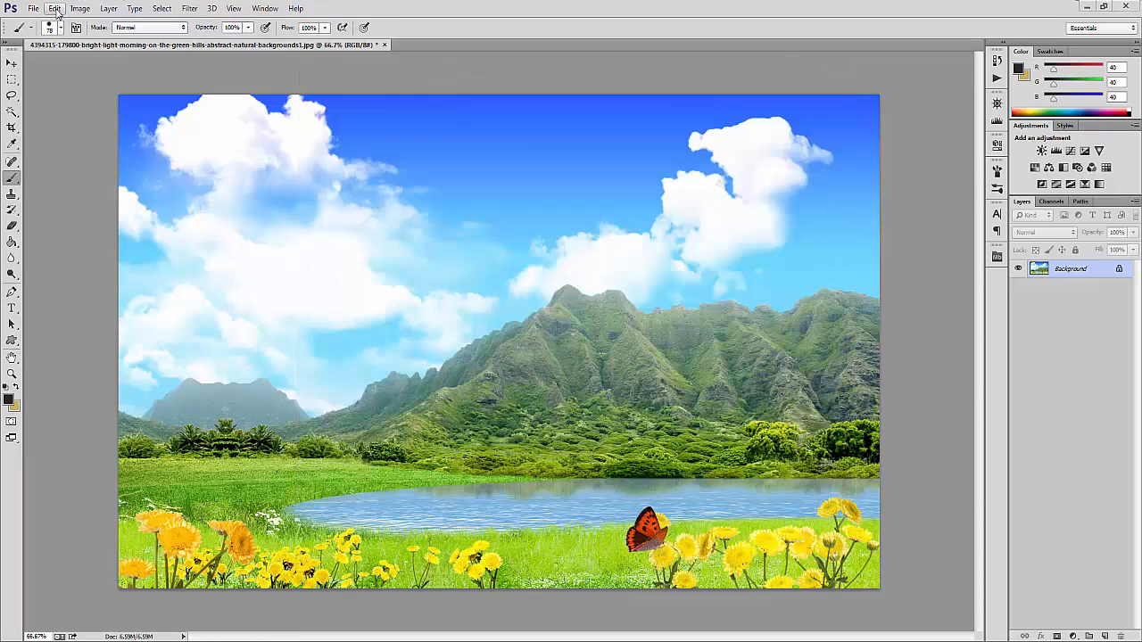
- Open Manage Sync Settings to view the synchronization preferences
left_click(54, 9)
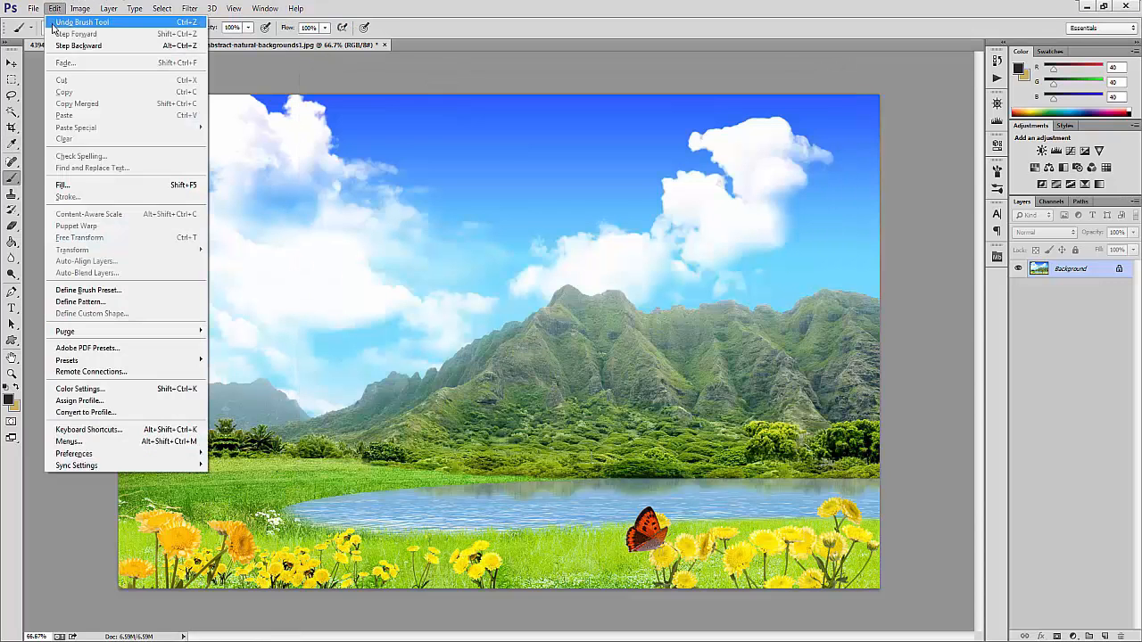
mouse_move(161, 466)
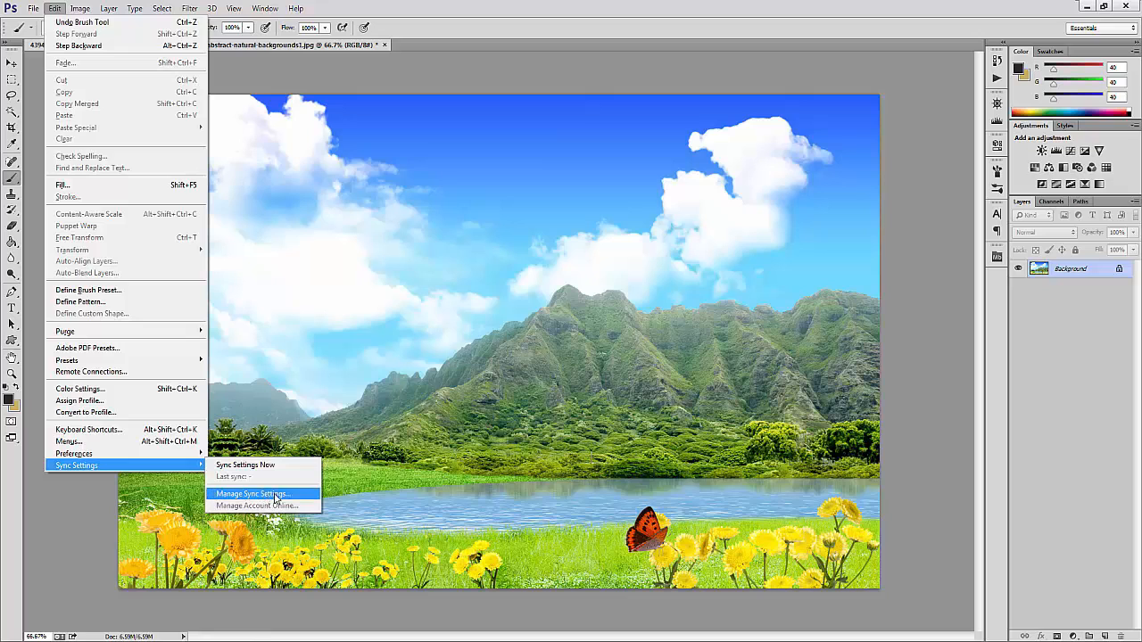
left_click(259, 494)
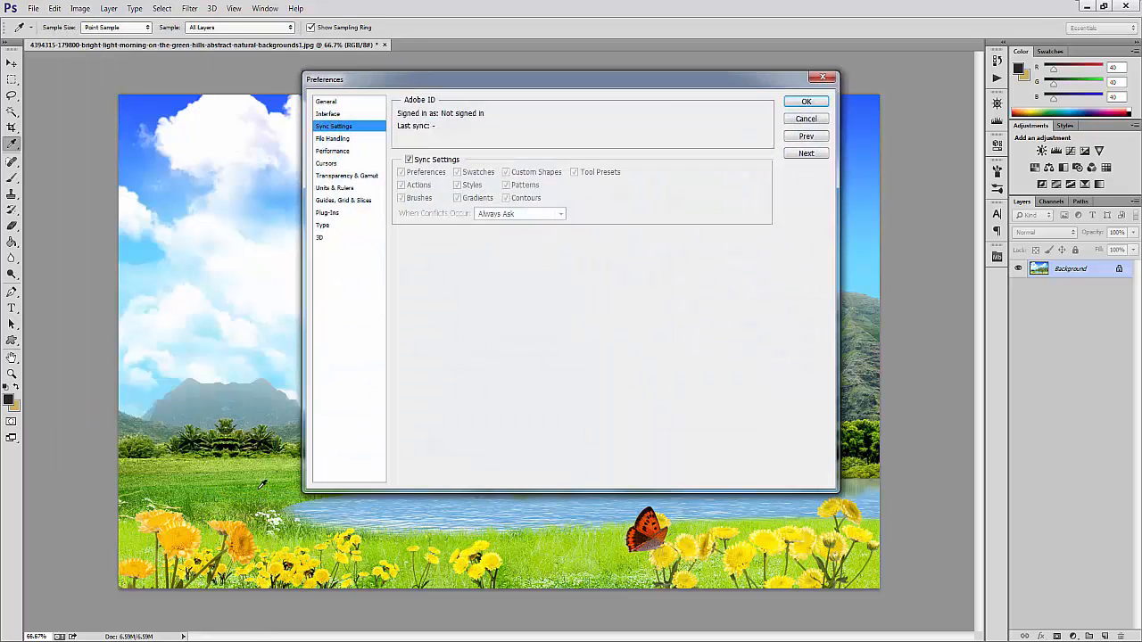
- Open the File Handling preferences and examine the Image Previews saving options
left_click(333, 139)
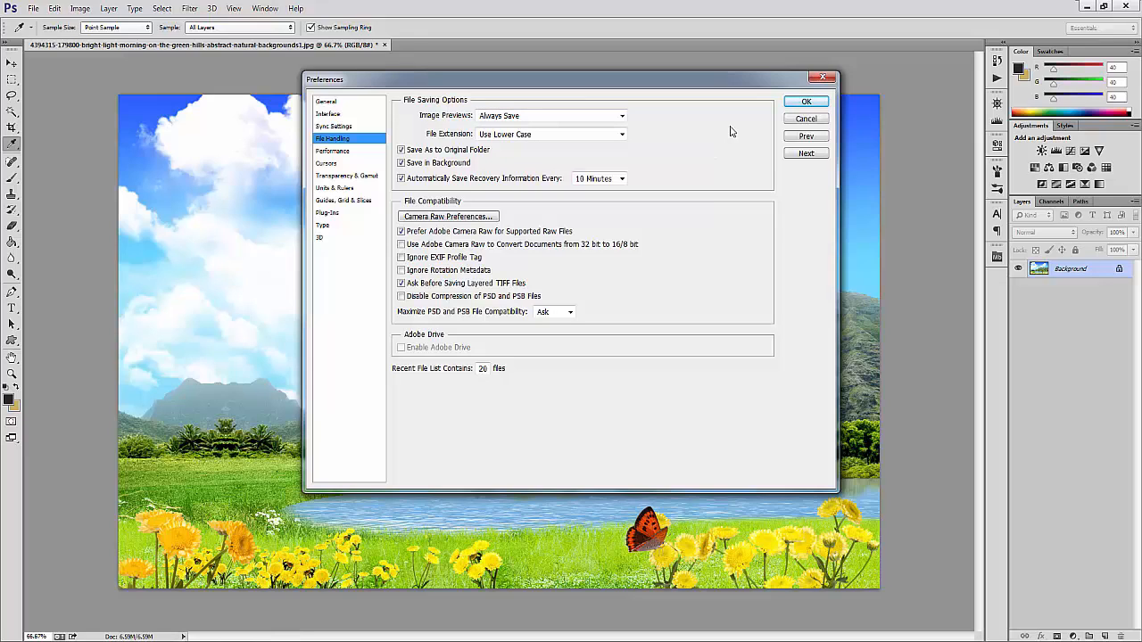
left_click(523, 119)
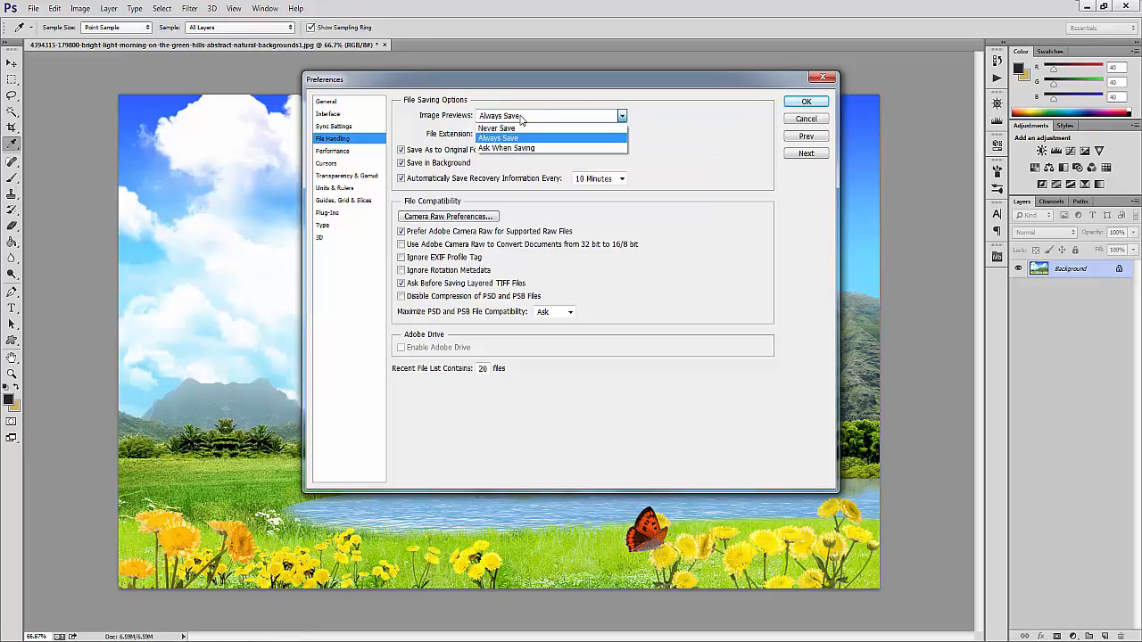
left_click(516, 121)
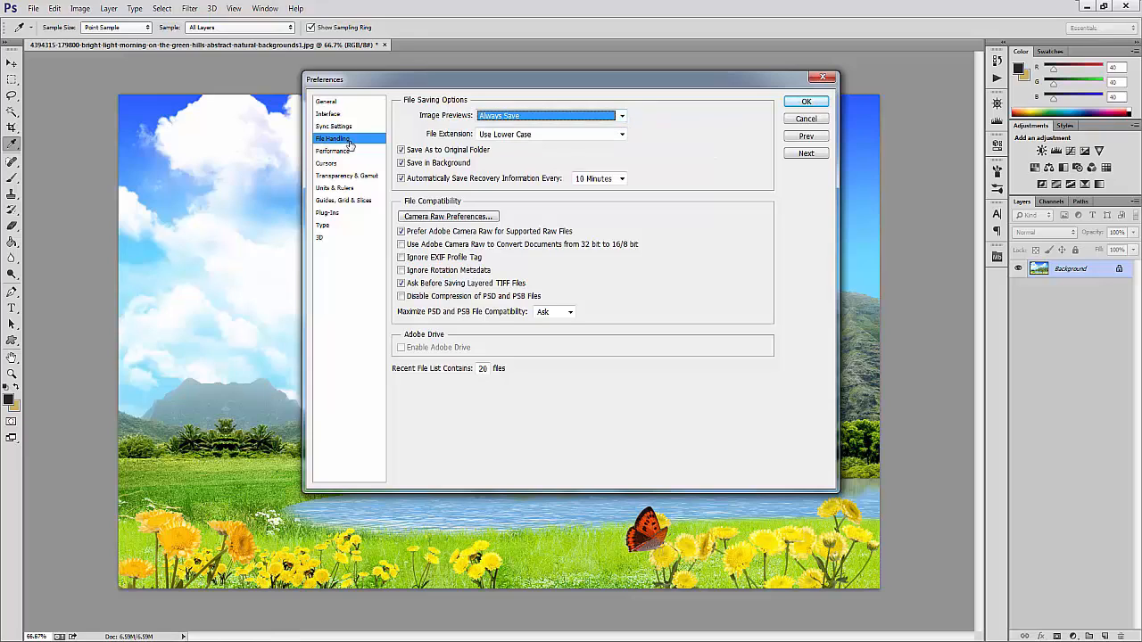
left_click(514, 118)
left_click(515, 121)
left_click(516, 118)
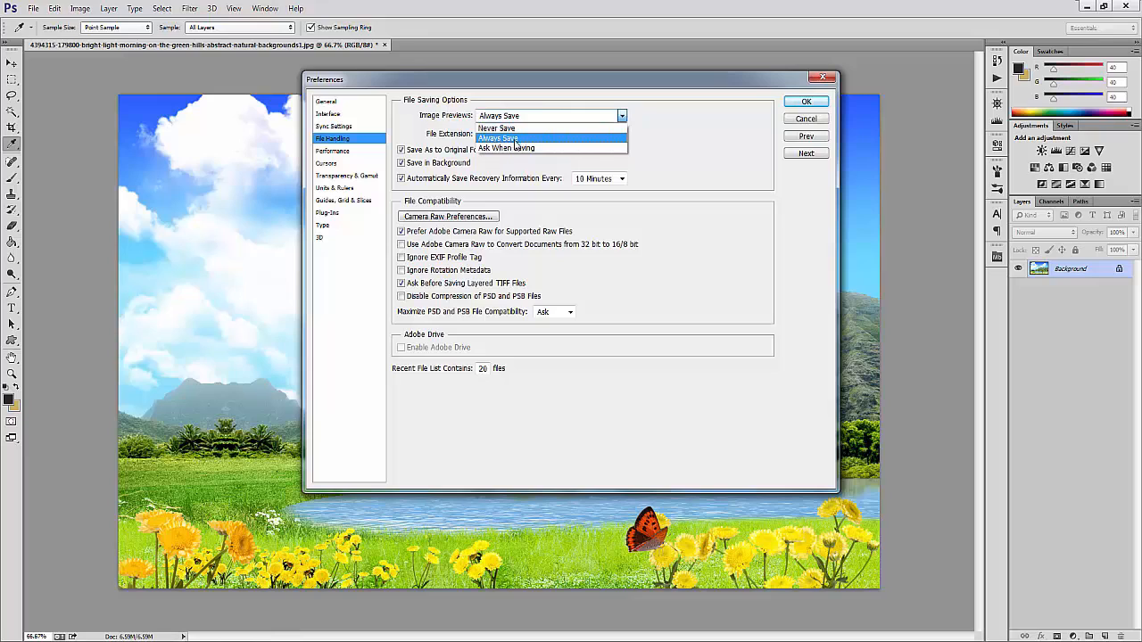
left_click(674, 159)
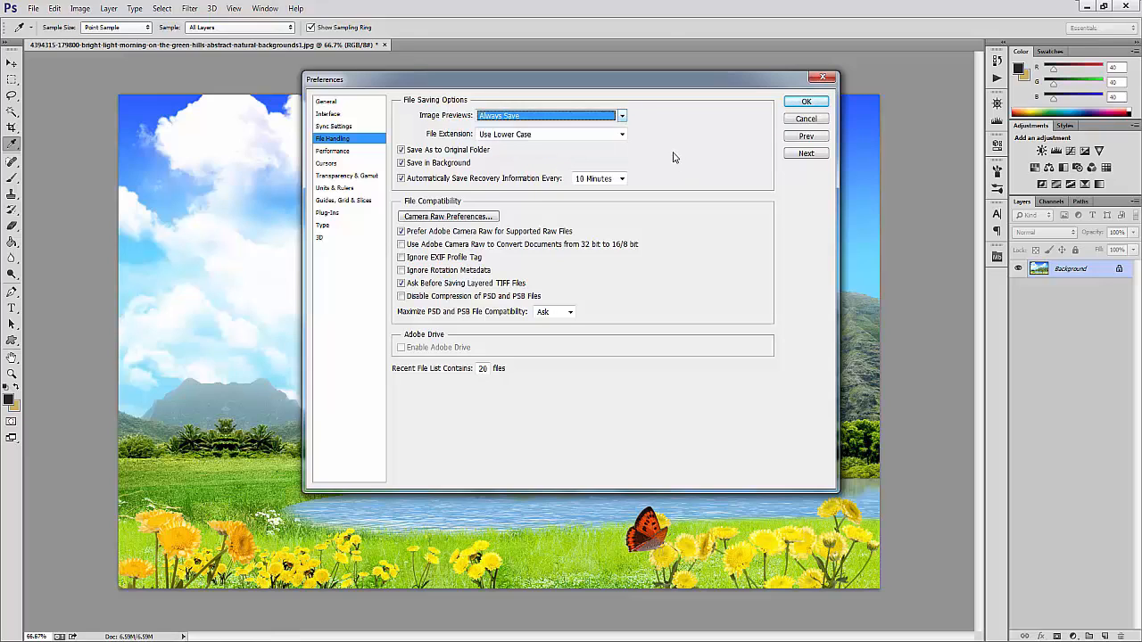
- Examine the File Extension letter case options in the File Handling preferences
left_click(516, 139)
left_click(517, 139)
left_click(517, 139)
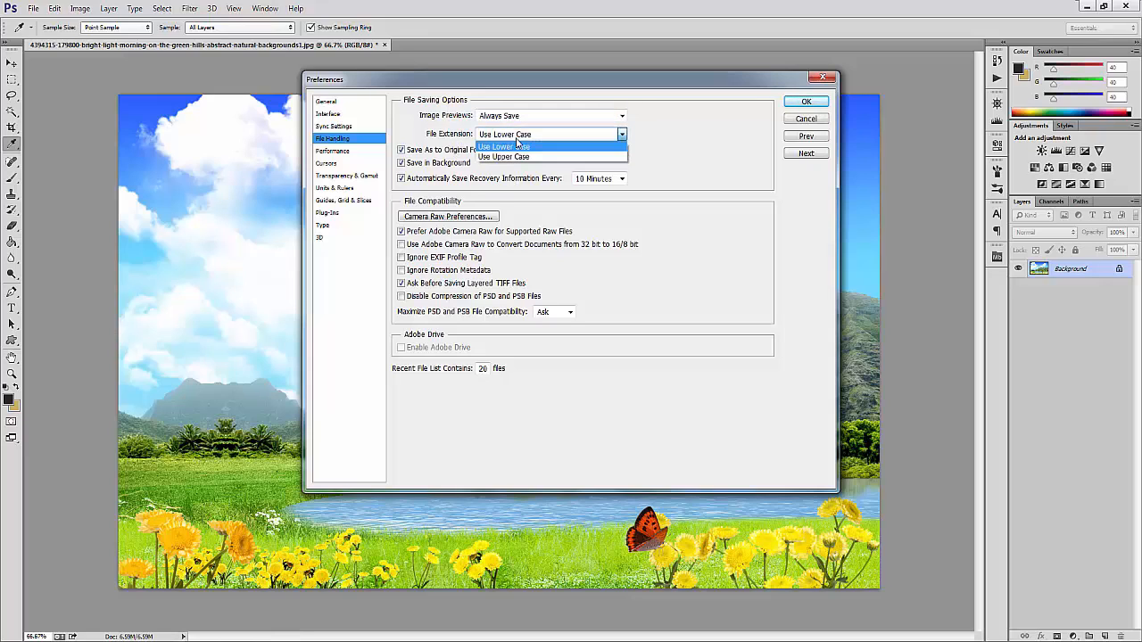
left_click(516, 139)
left_click(663, 150)
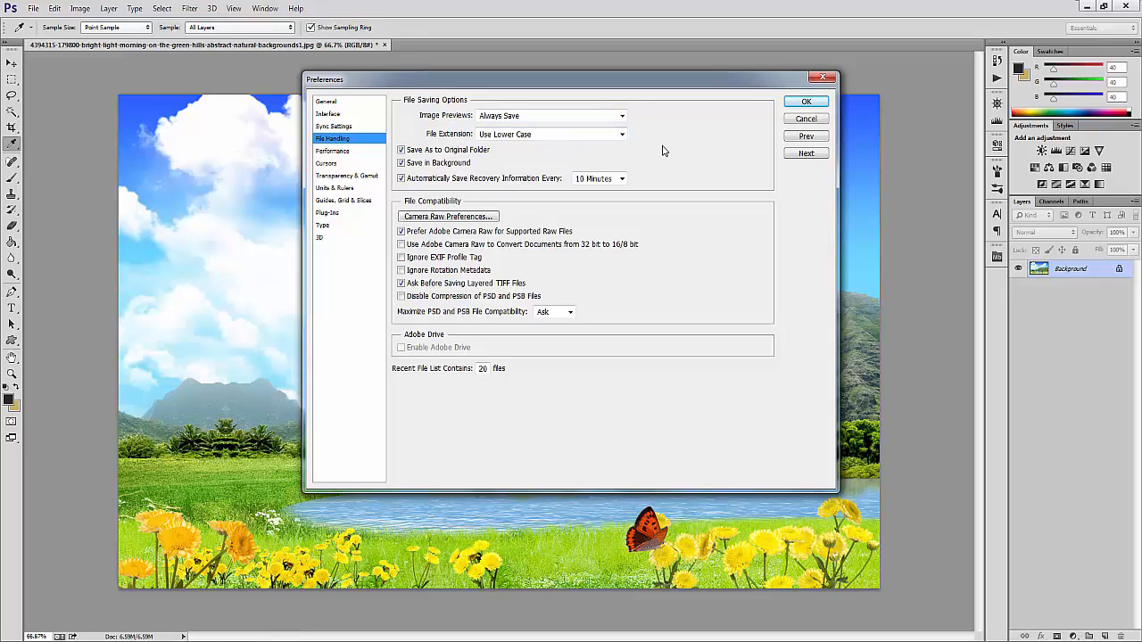
left_click(574, 135)
left_click(573, 136)
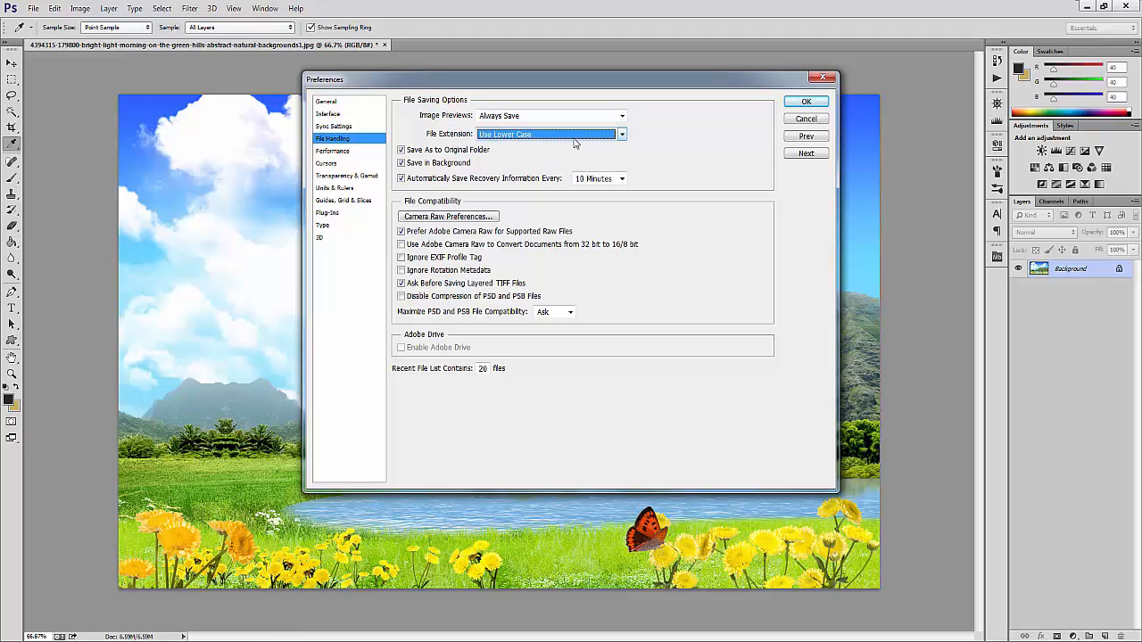
left_click(574, 136)
left_click(574, 141)
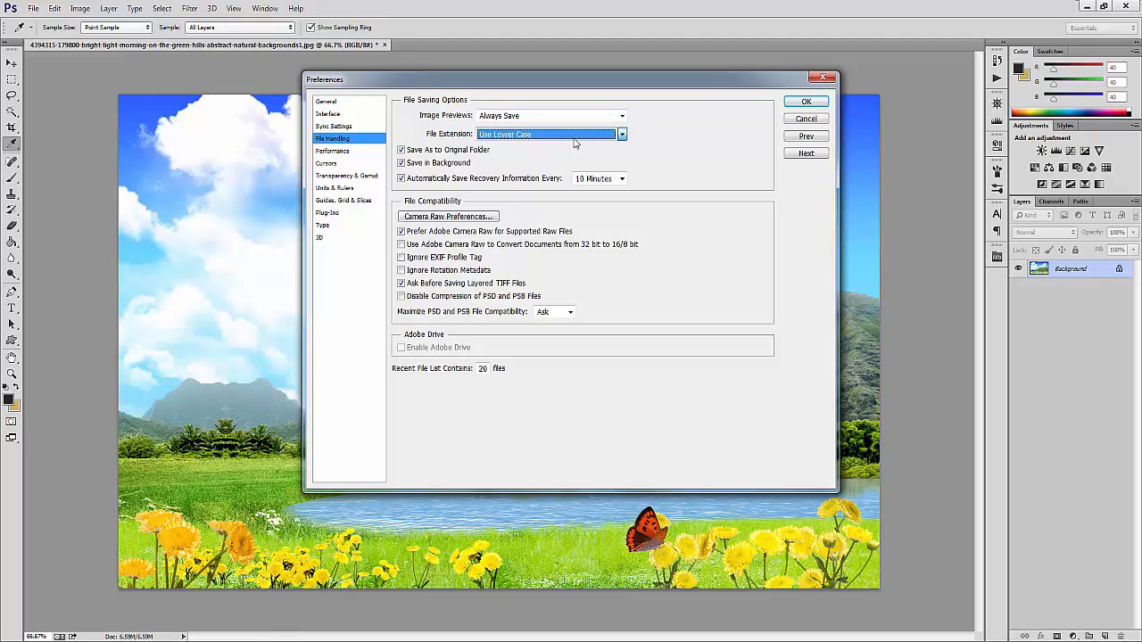
left_click(664, 149)
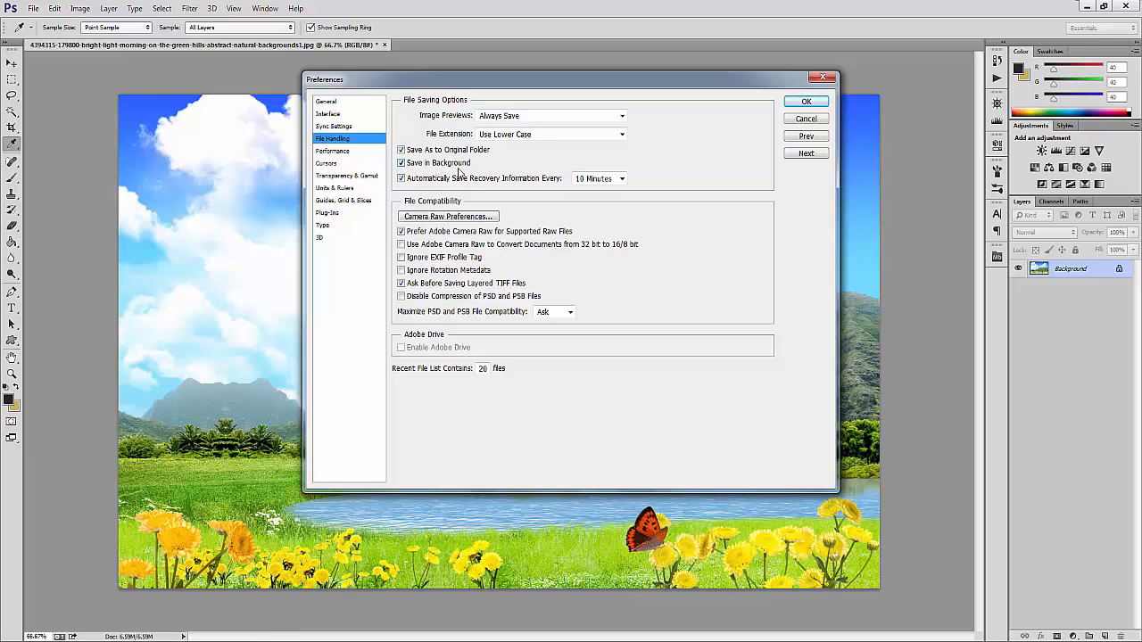
- Review the available time intervals for automatically saving recovery information
left_click(605, 179)
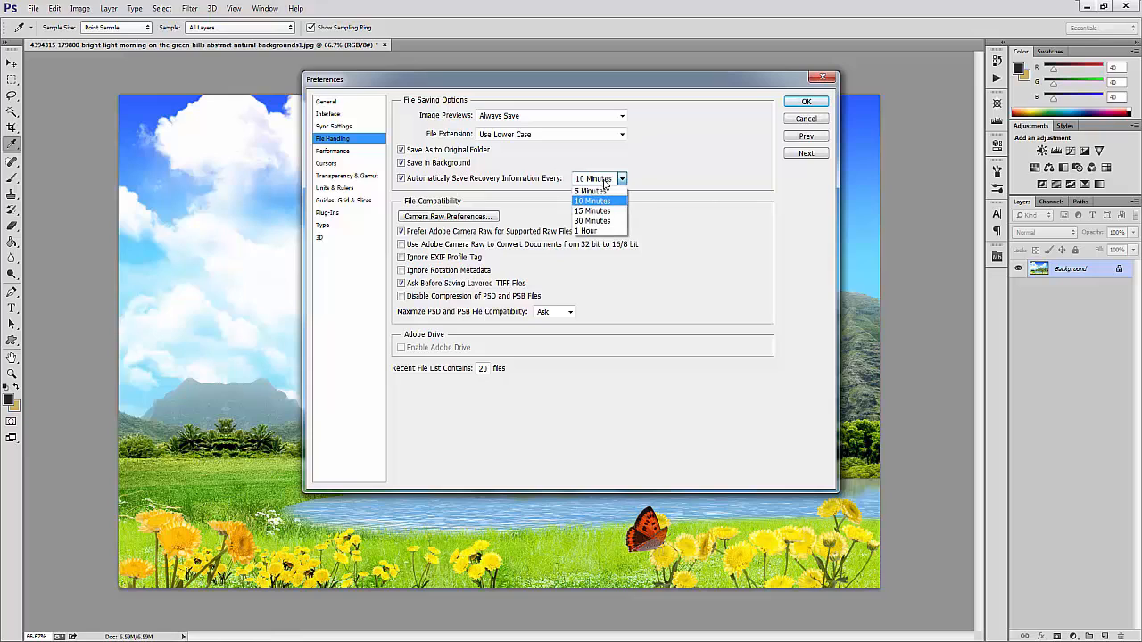
left_click(608, 180)
left_click(616, 181)
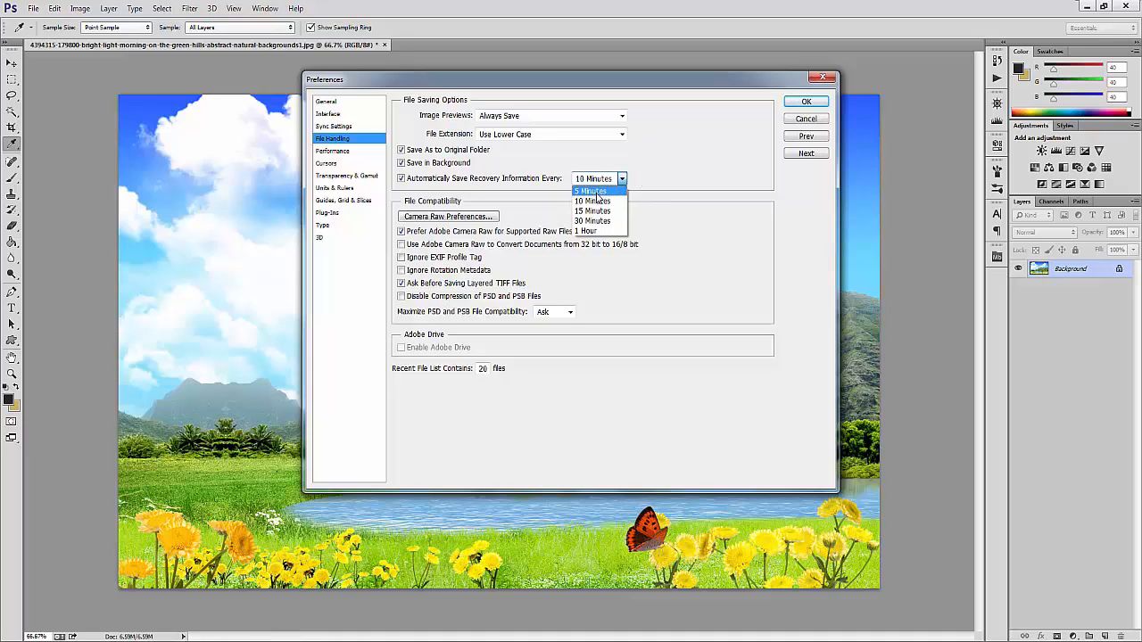
left_click(665, 185)
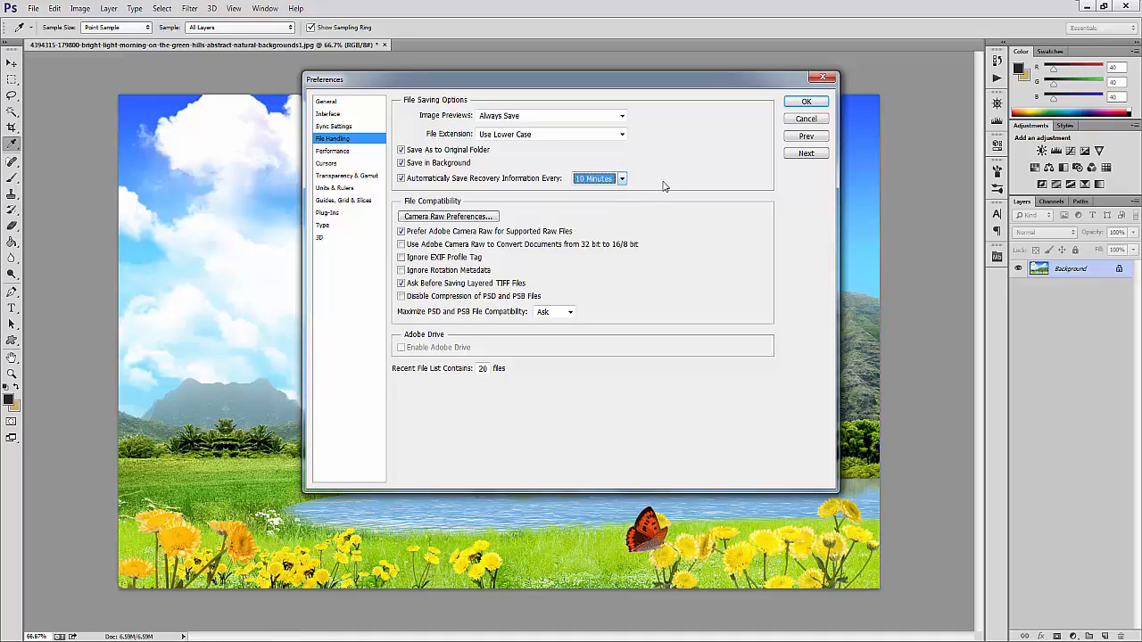
left_click(613, 182)
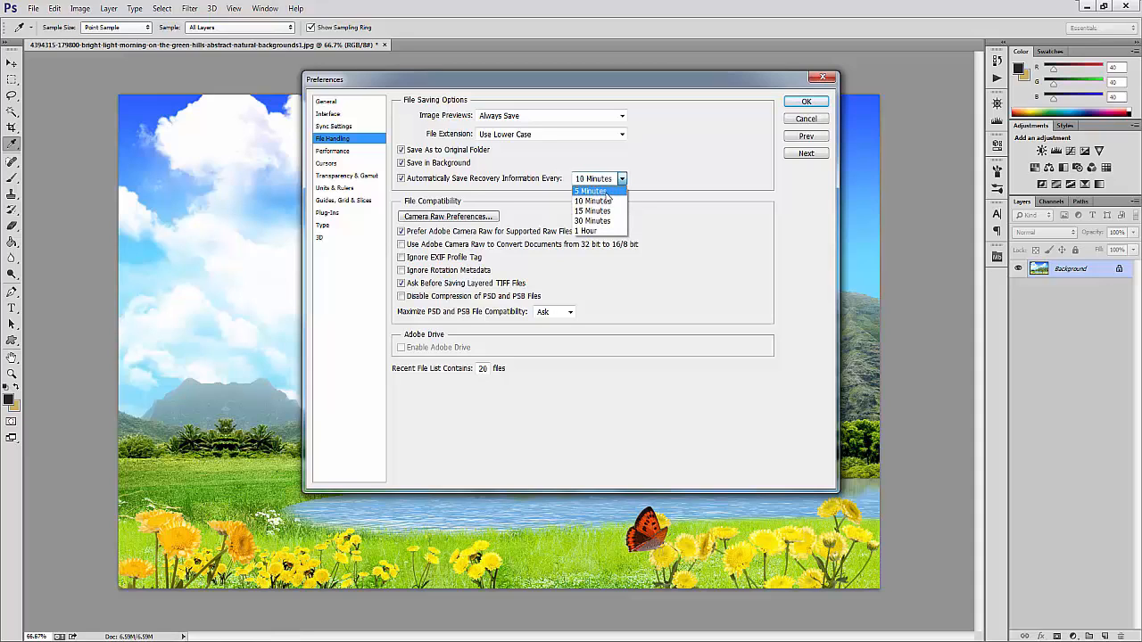
left_click(664, 182)
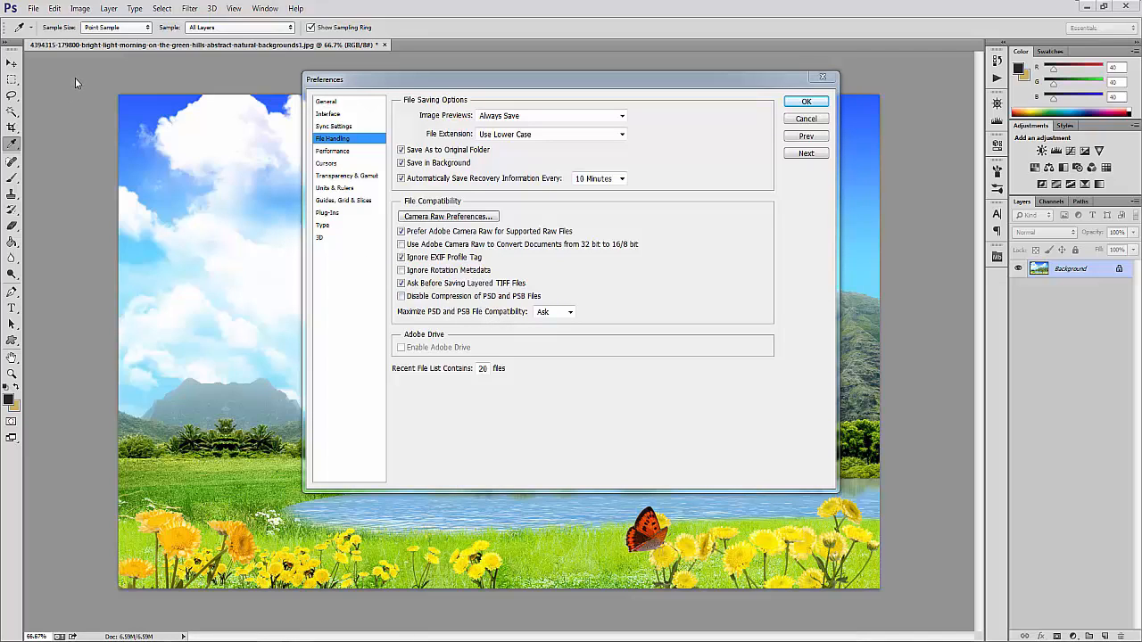
- Review the available choices for maximizing PSD and PSB file compatibility
left_click(555, 312)
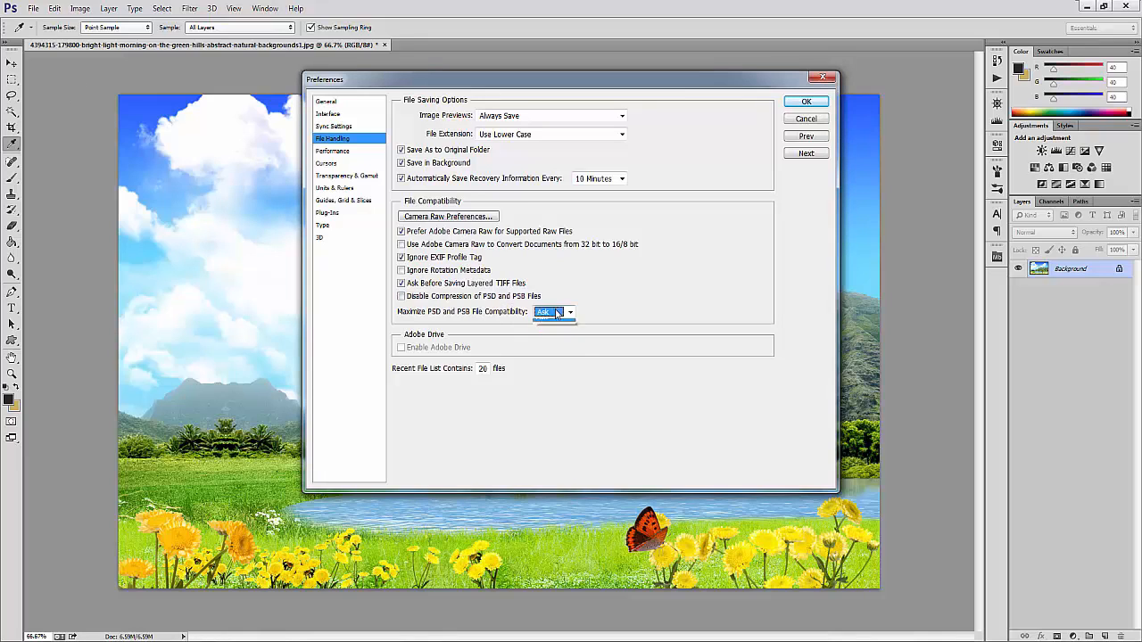
left_click(557, 313)
left_click(561, 315)
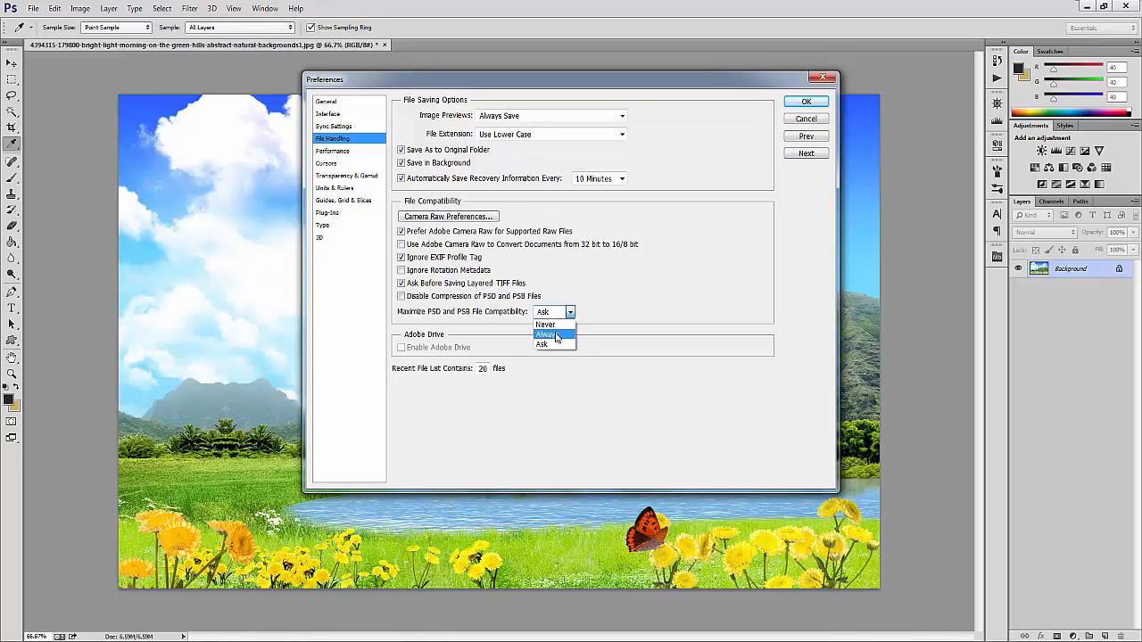
left_click(622, 312)
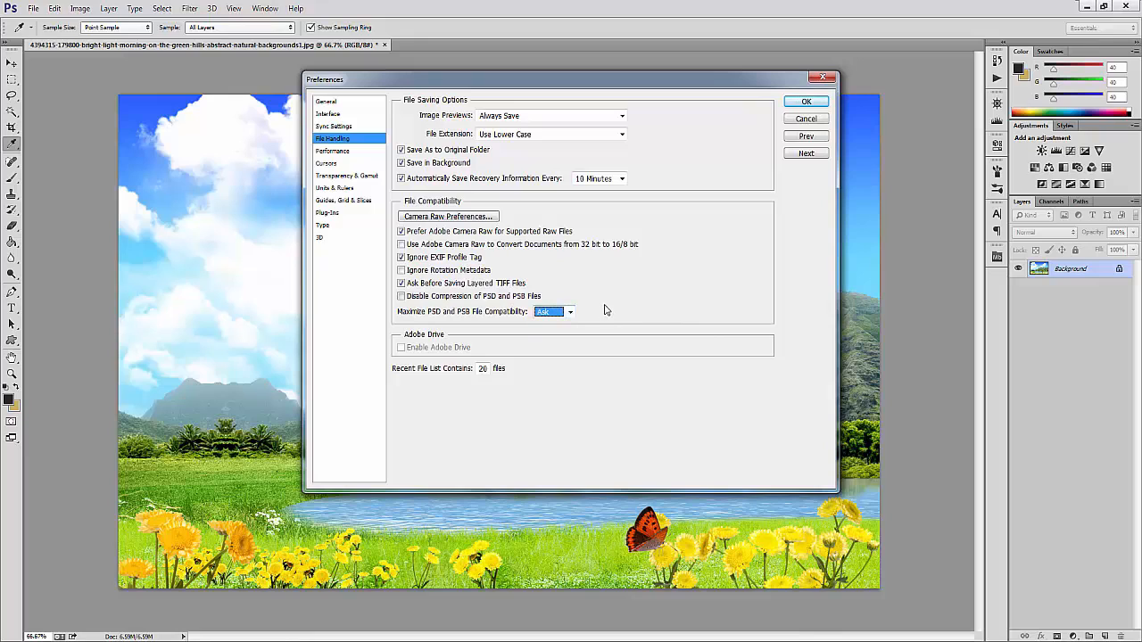
- Set the recent file list to contain 10 files
left_click(445, 407)
left_click(483, 369)
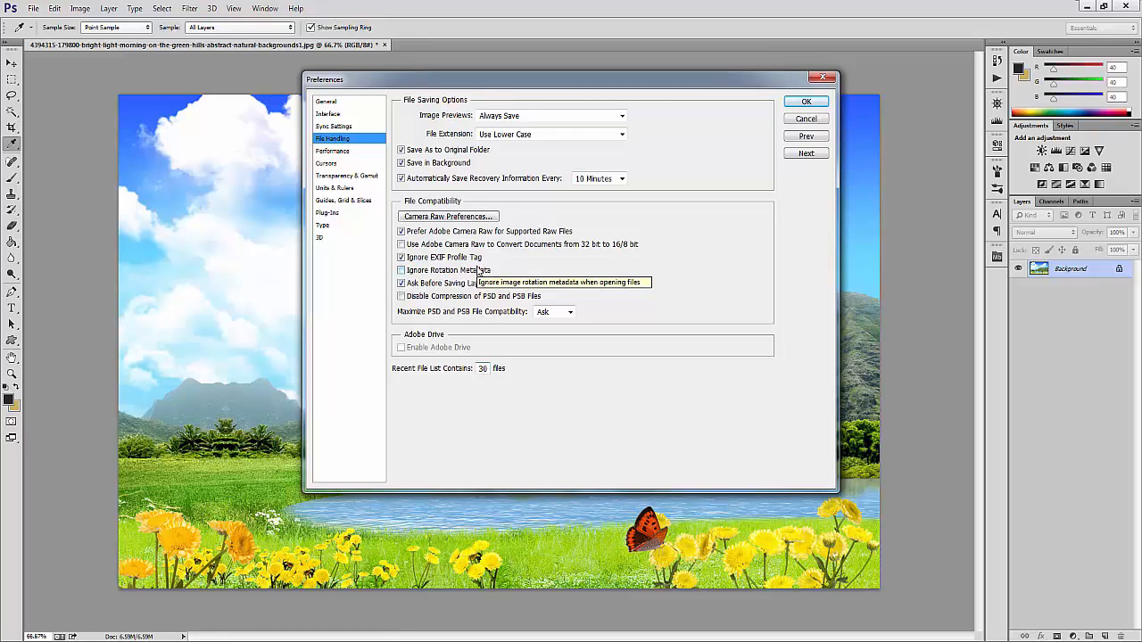
key("BackSpace")
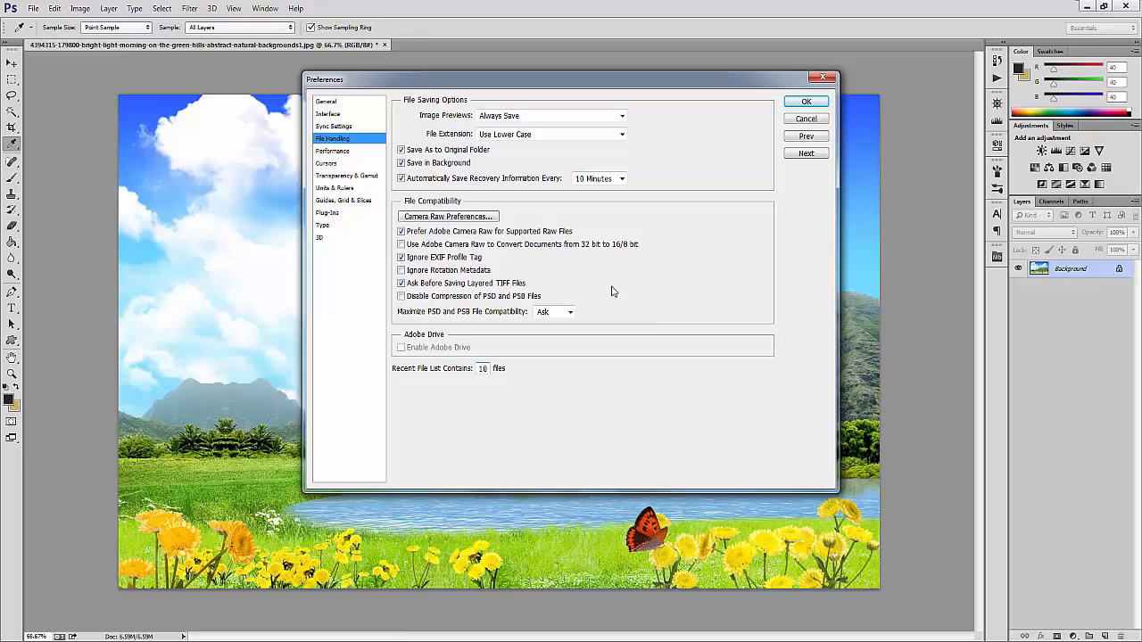
- Open the Performance preferences and set Photoshop's memory usage to 75% (2603 MB)
left_click(332, 151)
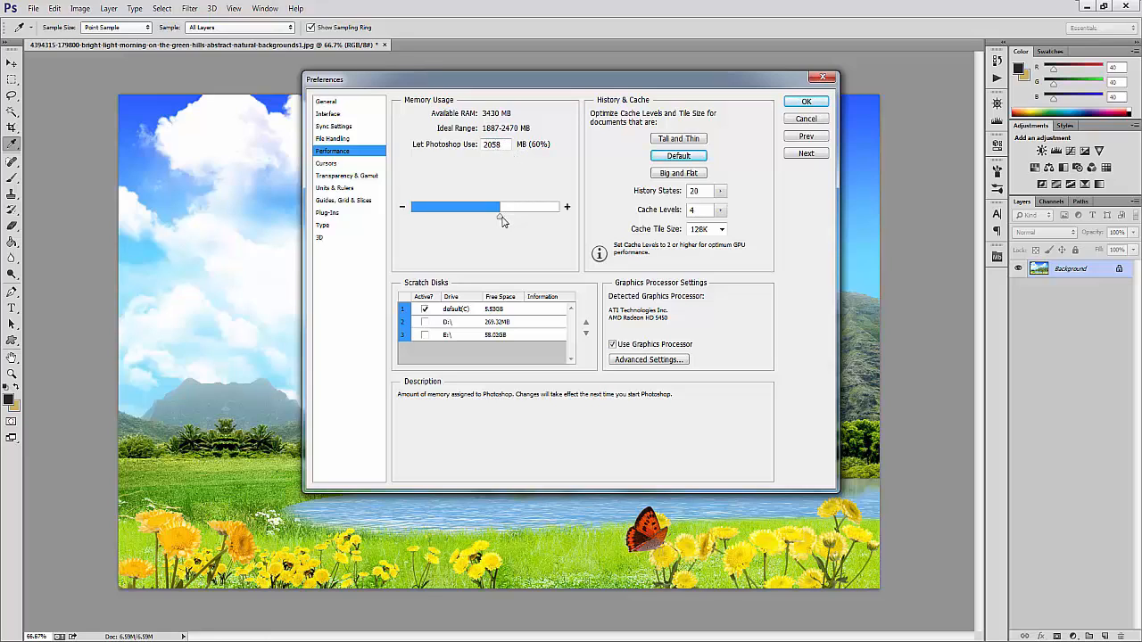
left_click_drag(500, 221, 525, 228)
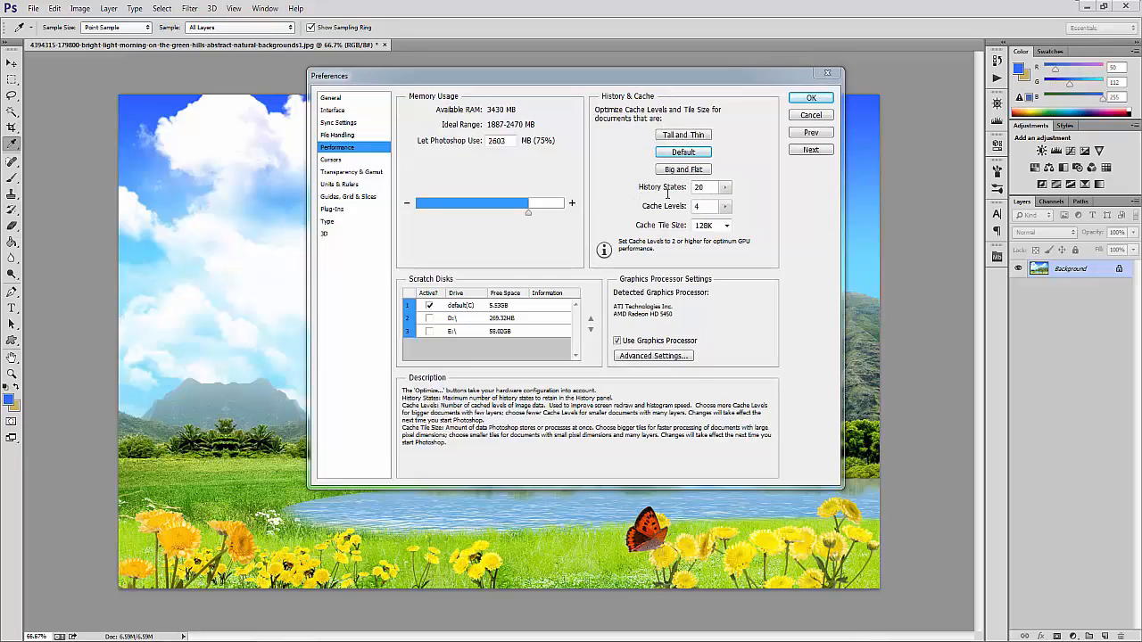
- Inspect the recorded operations in the History panel, and enter 20 as the number of History States
left_click(997, 62)
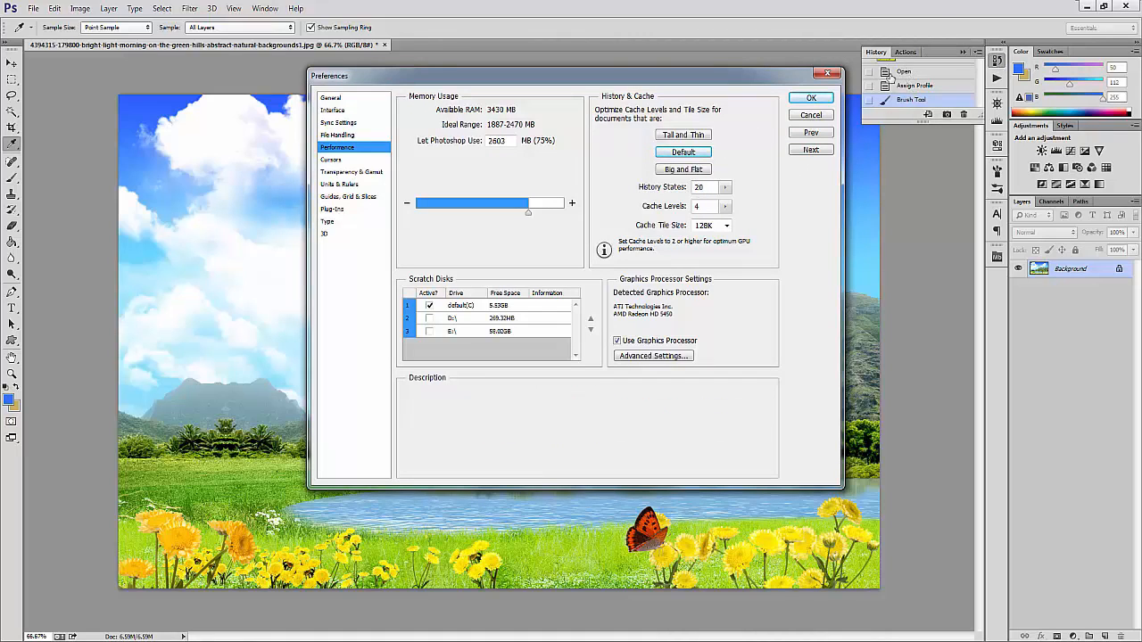
left_click(963, 53)
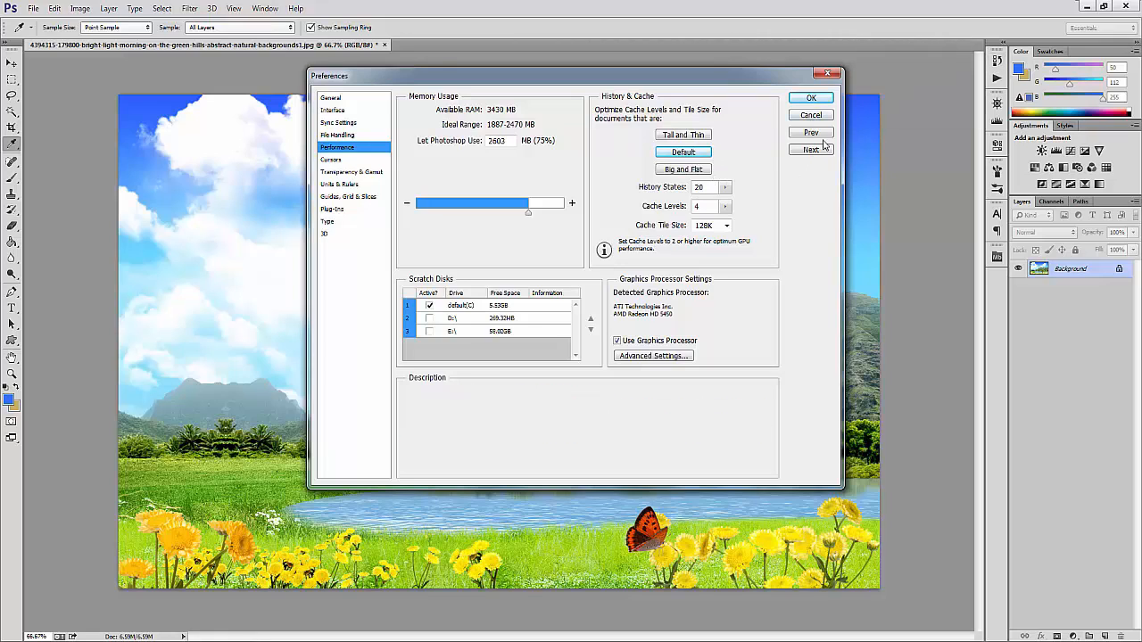
left_click(727, 189)
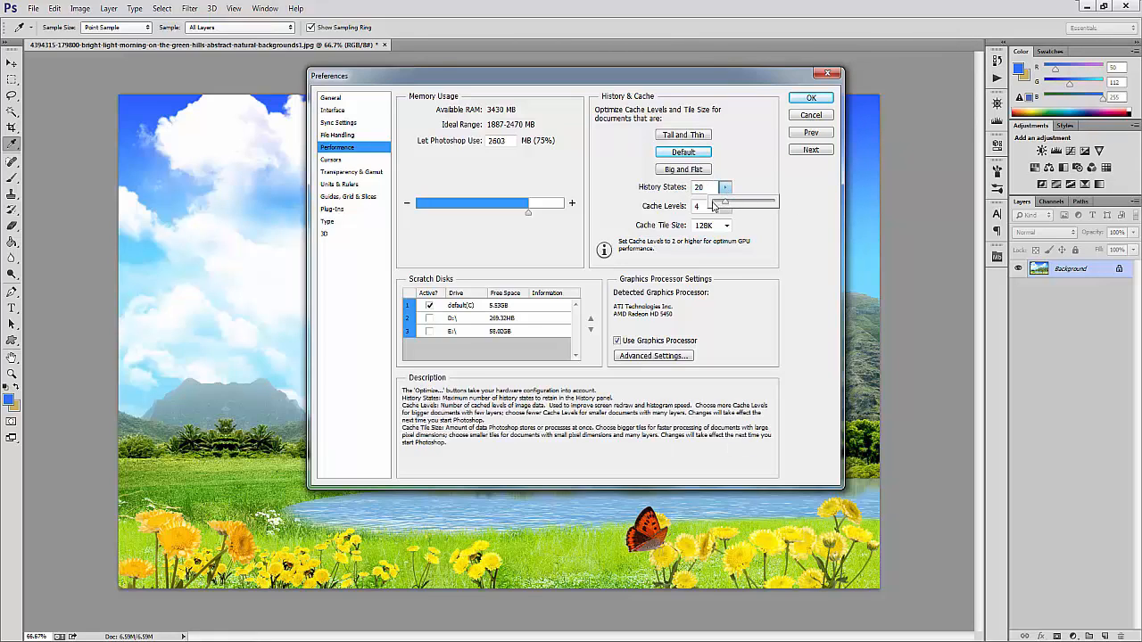
left_click_drag(714, 206, 777, 191)
left_click(756, 183)
type("2")
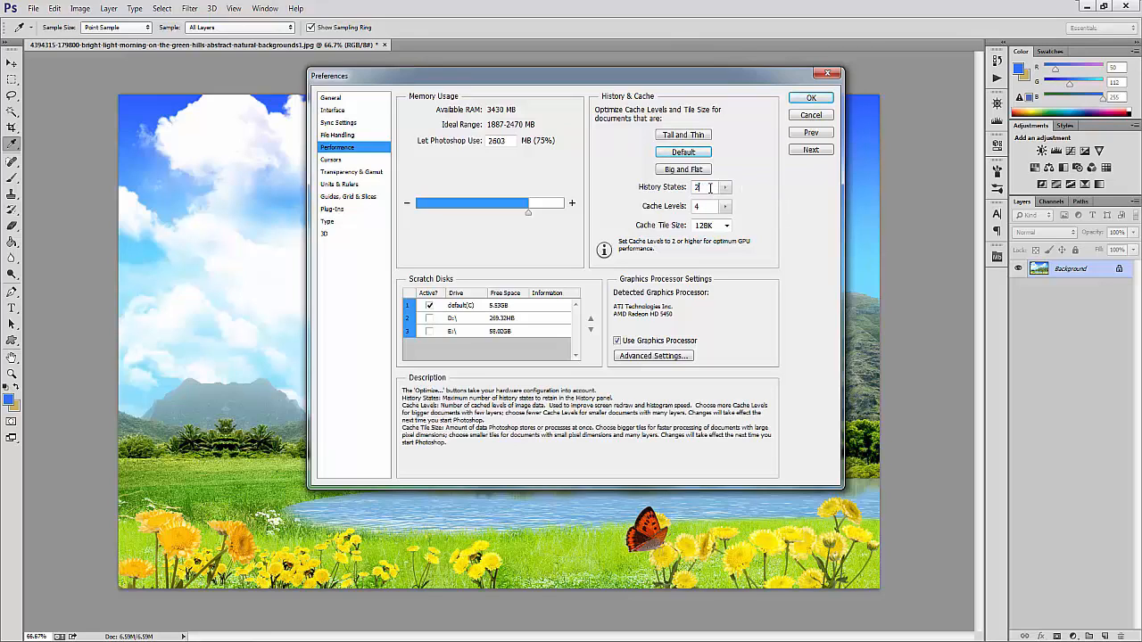
type("0")
left_click(671, 185)
- Set the Cache Levels to 8 and the Cache Tile Size to 1028K
left_click_drag(653, 76, 595, 81)
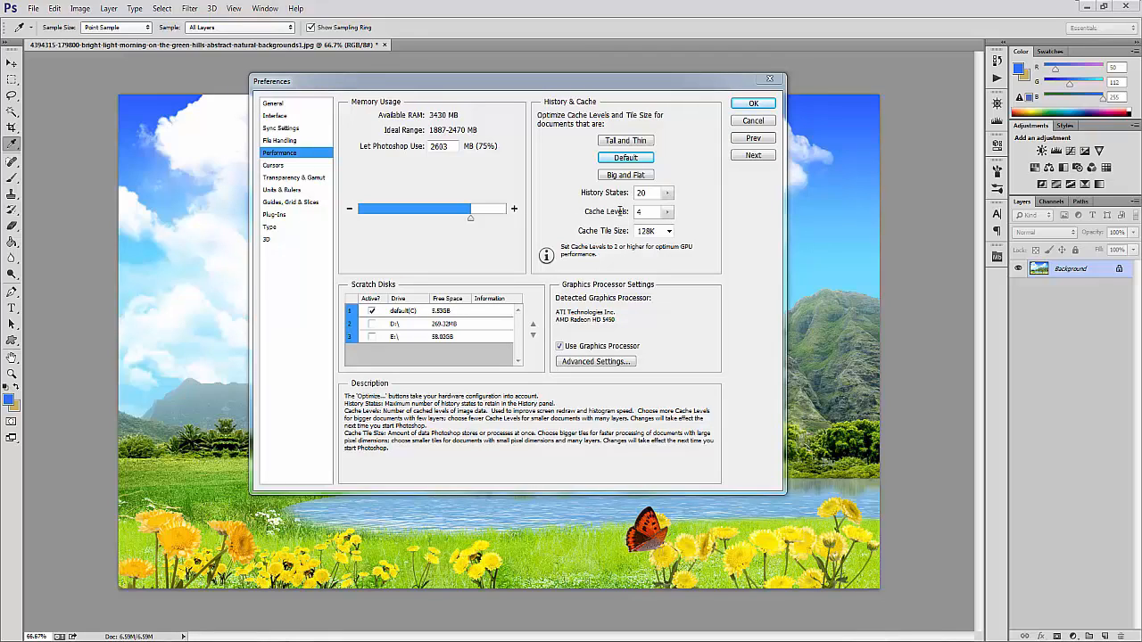
left_click_drag(665, 214, 712, 205)
left_click(668, 231)
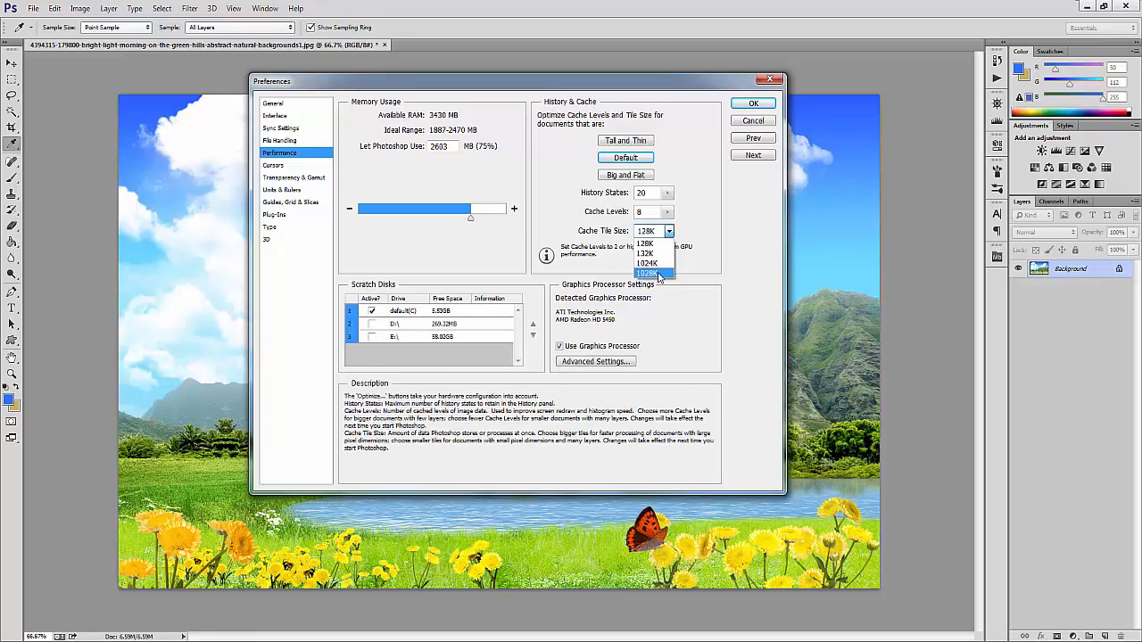
left_click(660, 275)
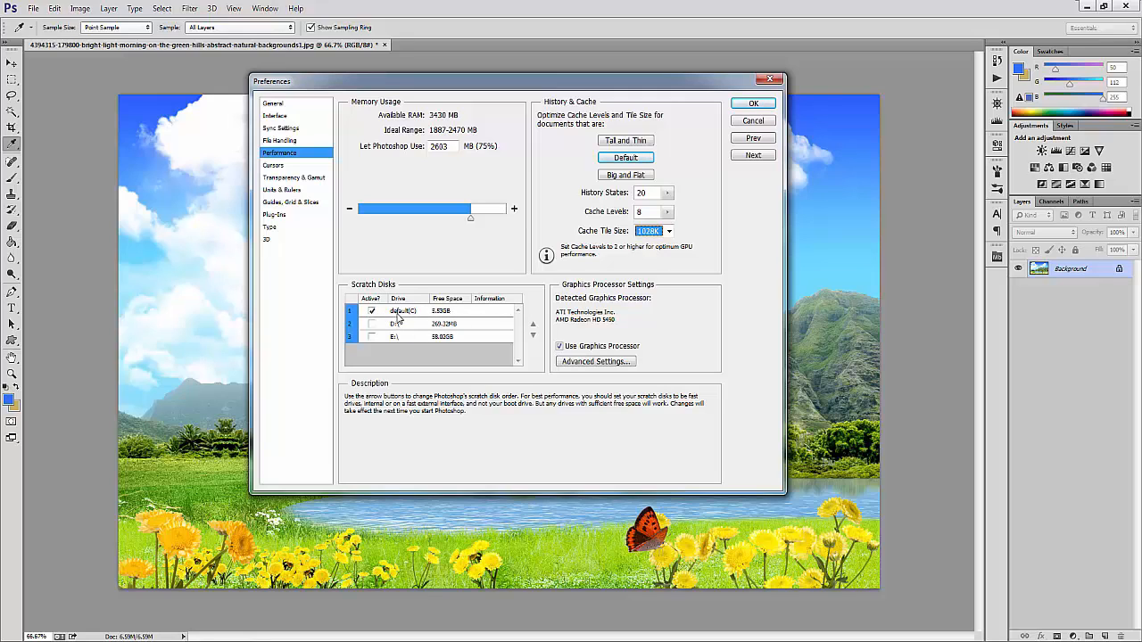
- Activate the D:\ drive as an additional scratch disk
left_click(372, 324)
- Review the Drawing Mode options in the advanced graphics processor settings, leaving them without applying changes
mouse_move(612, 334)
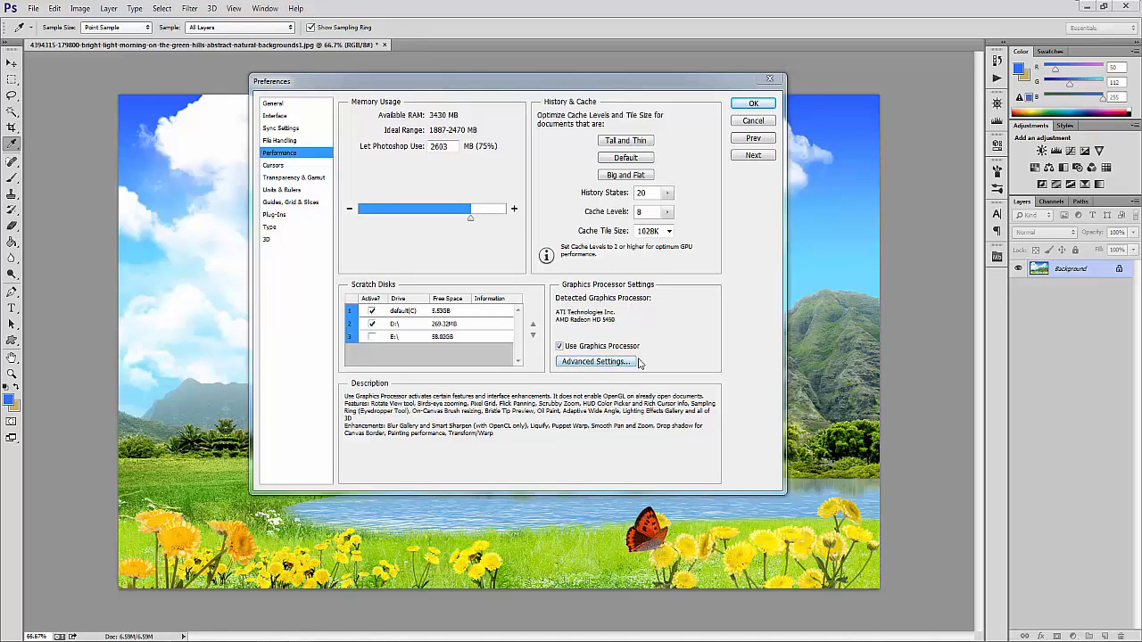
left_click(620, 364)
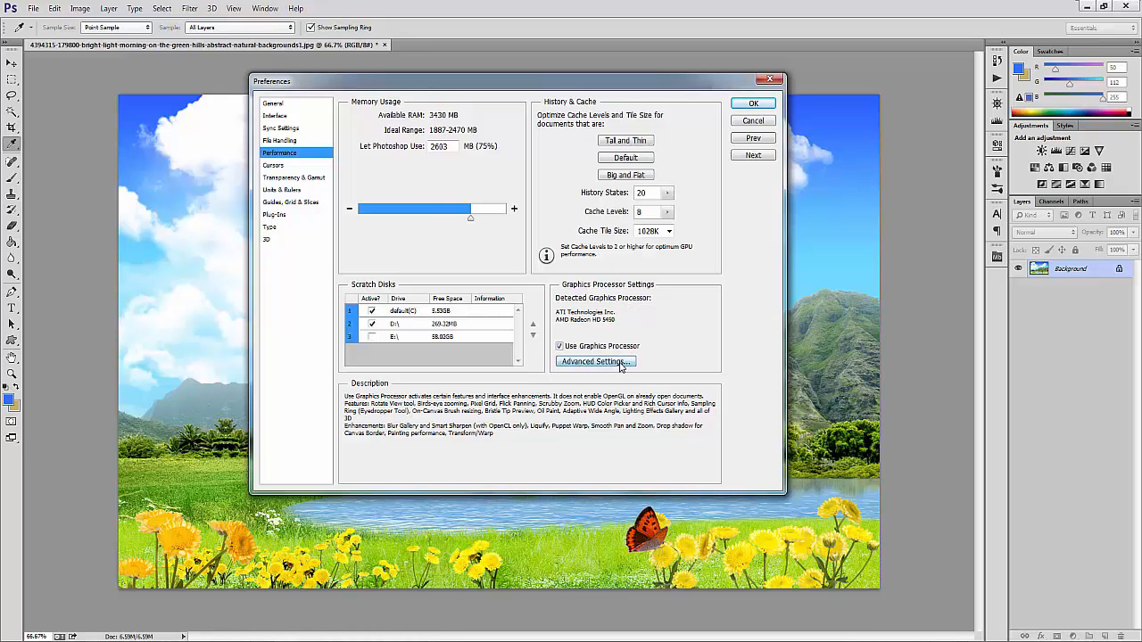
left_click_drag(562, 153, 676, 153)
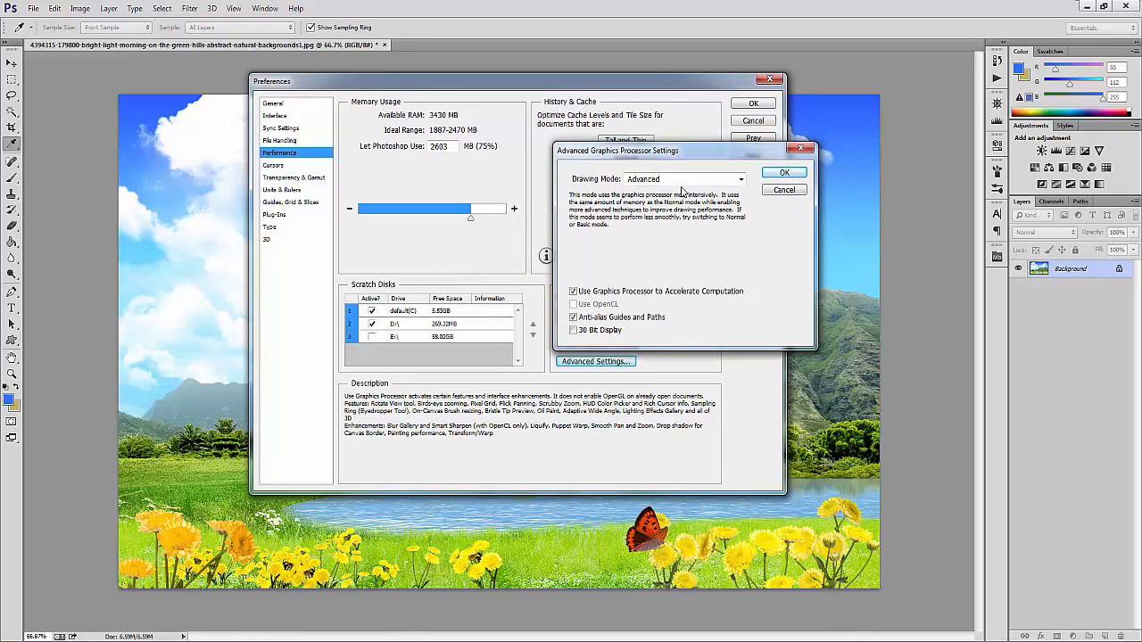
left_click(682, 183)
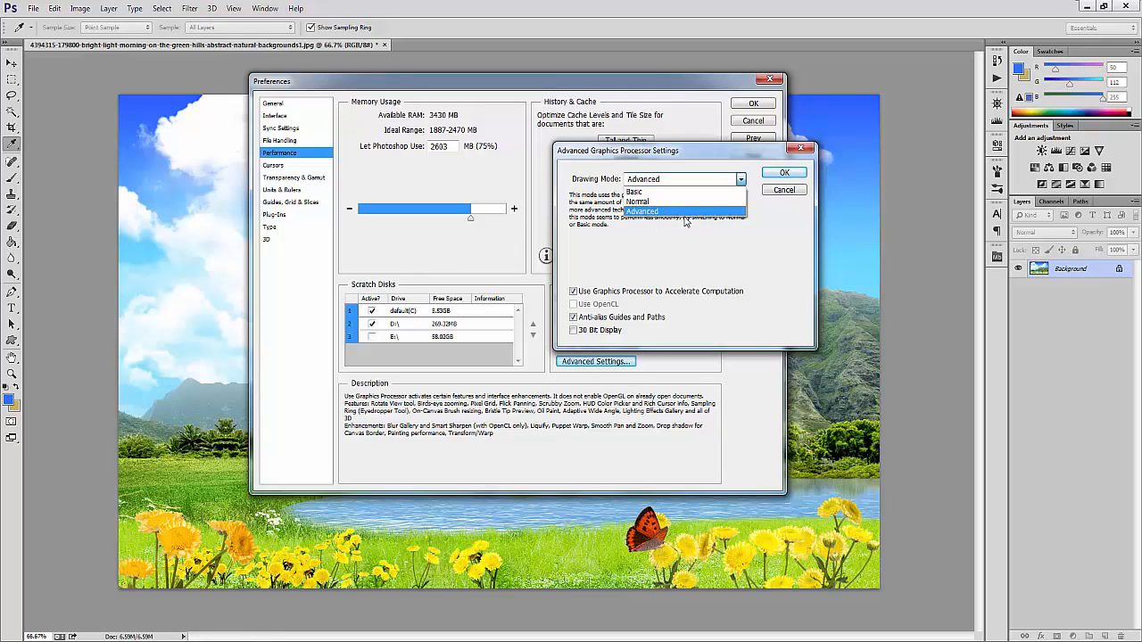
left_click(638, 241)
left_click(784, 190)
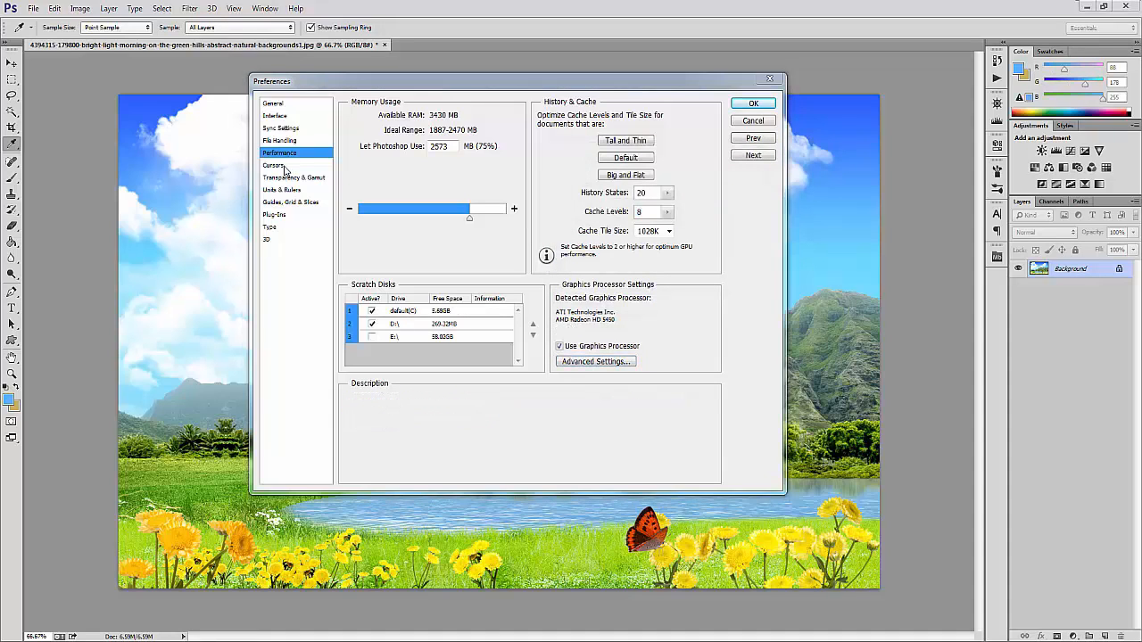
- Try the painting cursor styles in the Cursors preferences, and apply Full Size Brush Tip with a crosshair in the brush tip
left_click(273, 165)
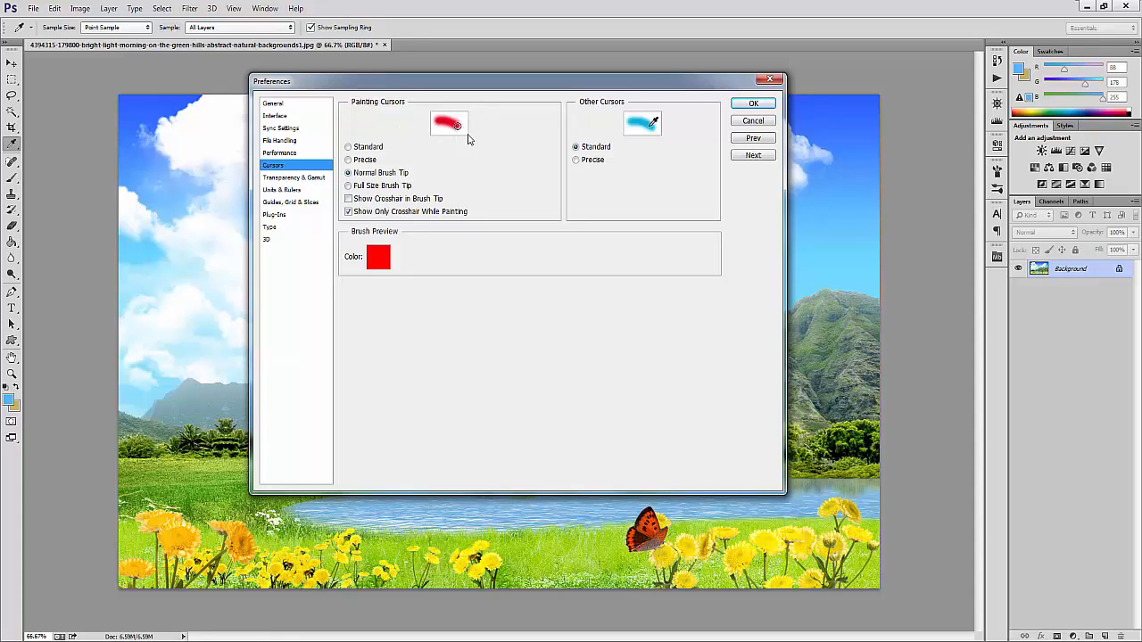
left_click(368, 147)
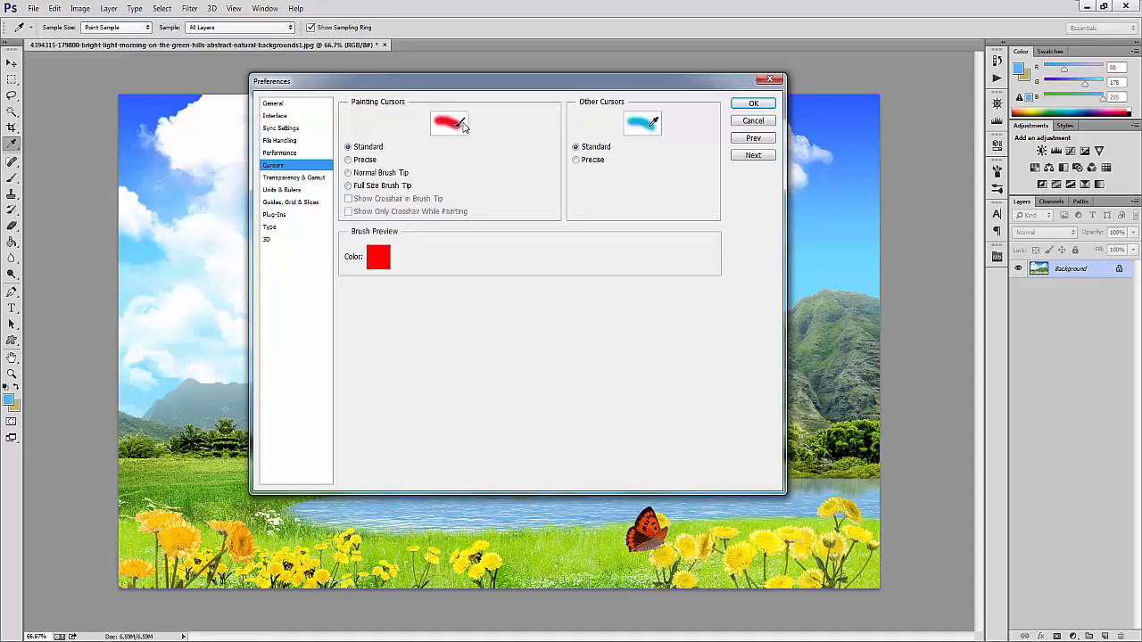
left_click(366, 162)
left_click(369, 176)
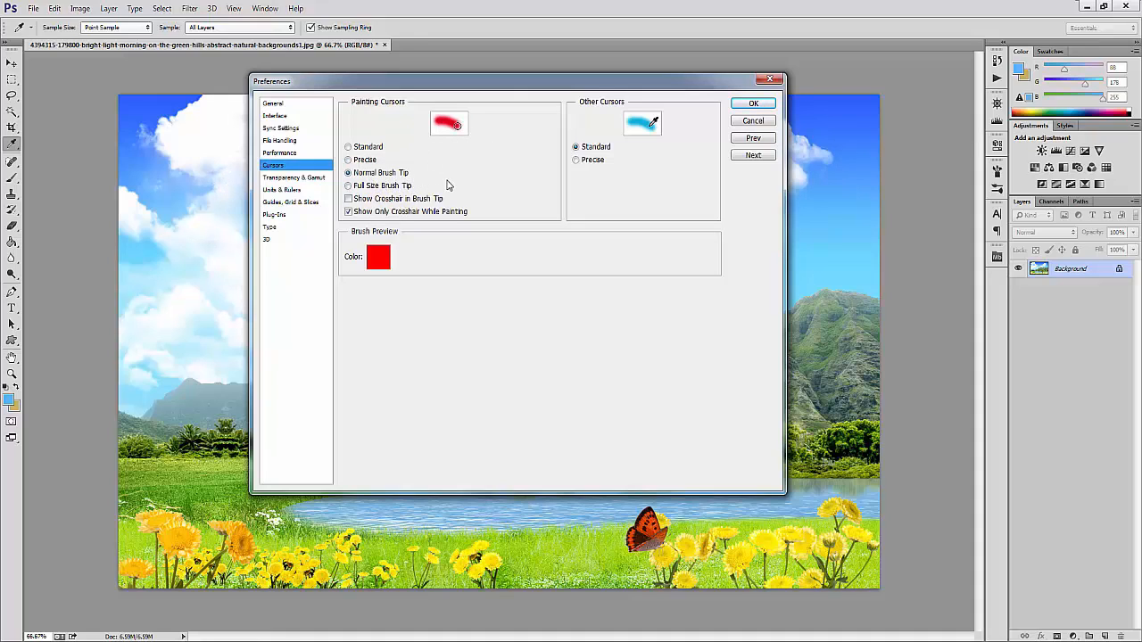
left_click(379, 188)
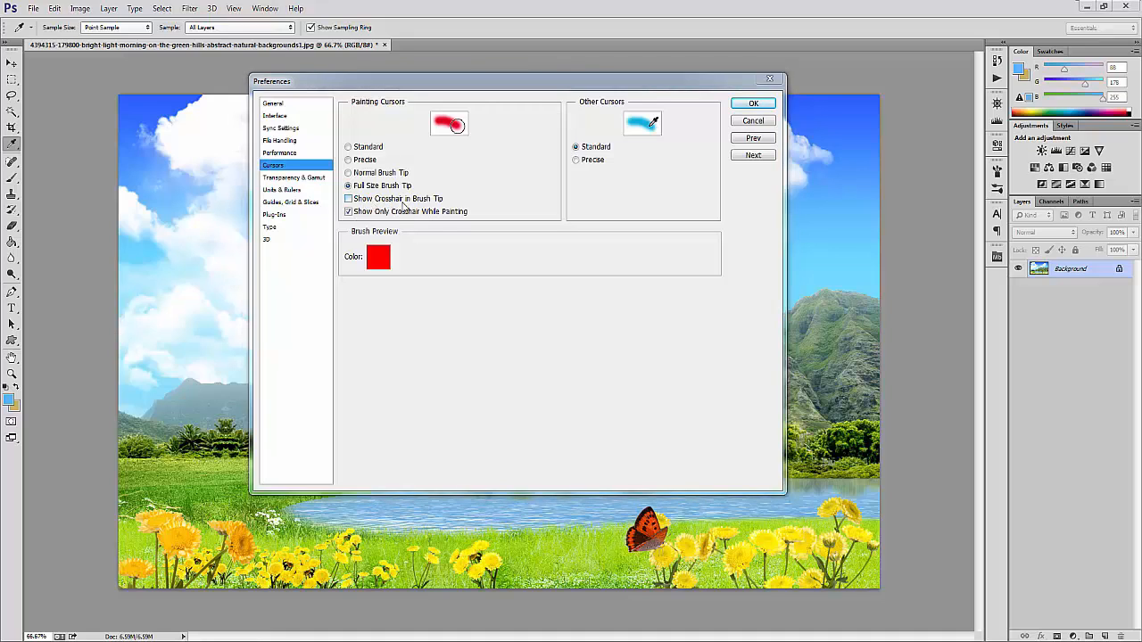
left_click(347, 199)
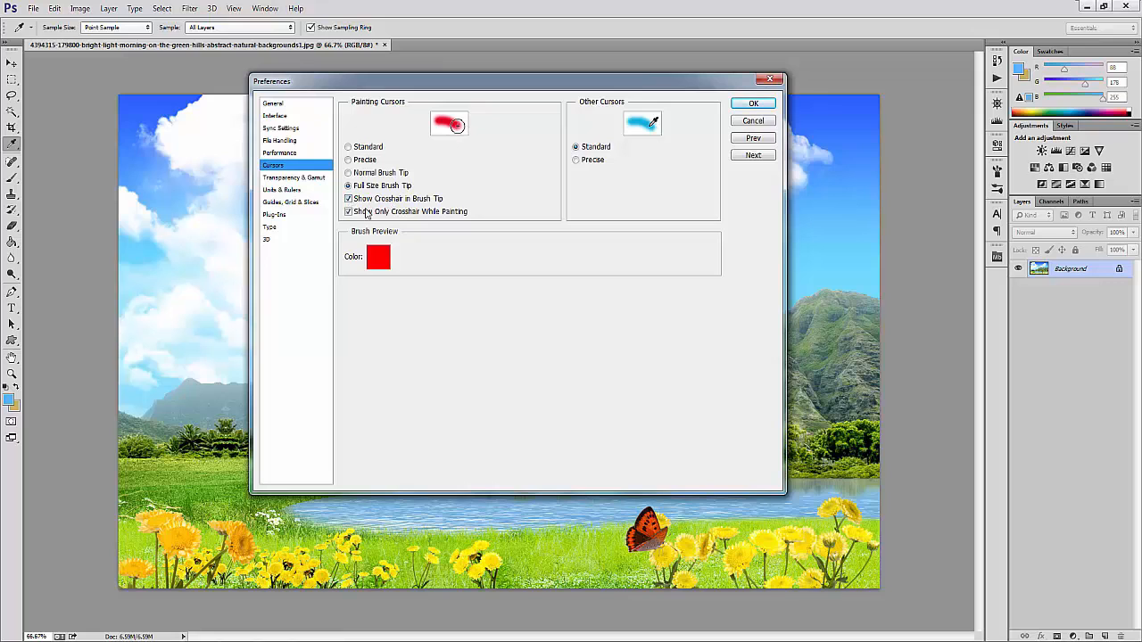
left_click(753, 104)
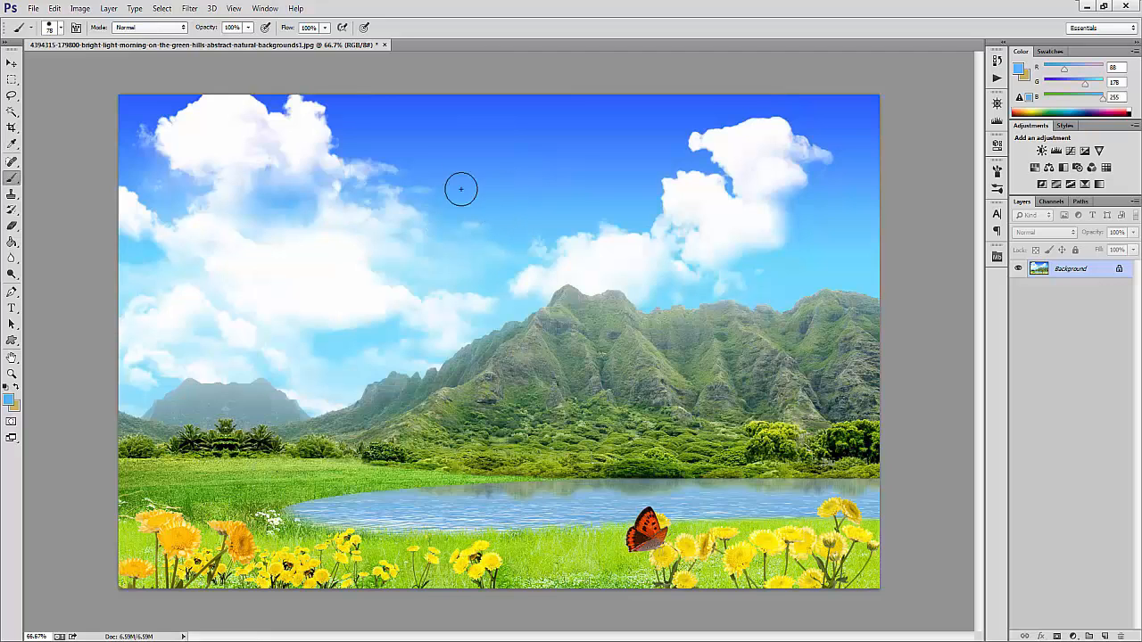
- Reopen the Cursors preferences and apply Show Only Crosshair While Painting with Show Crosshair in Brush Tip turned off
left_click(54, 8)
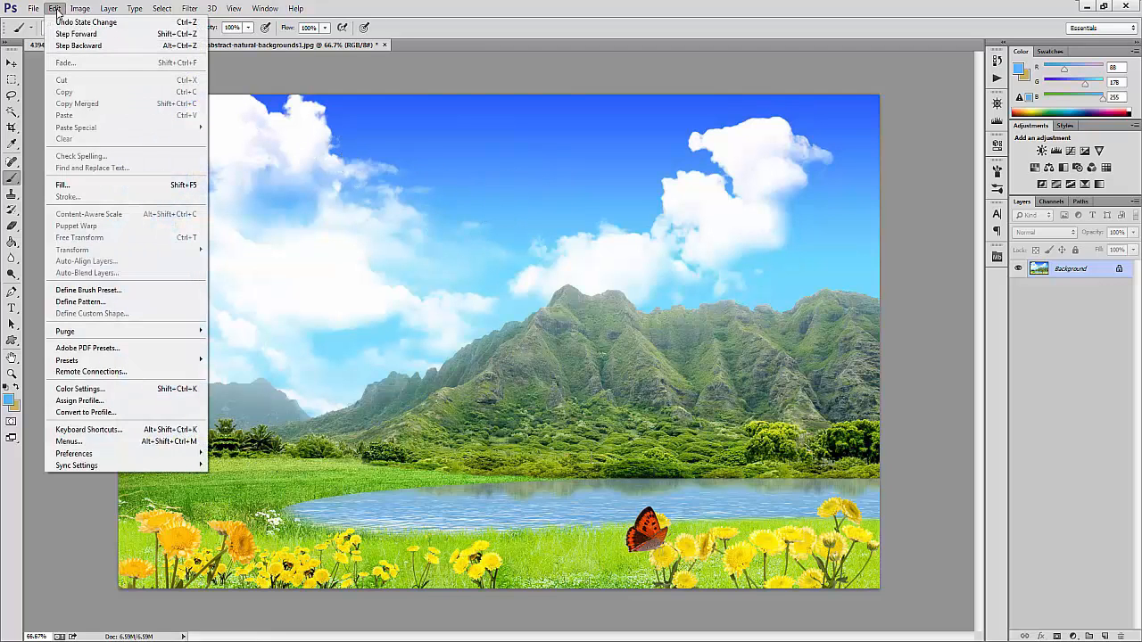
mouse_move(163, 462)
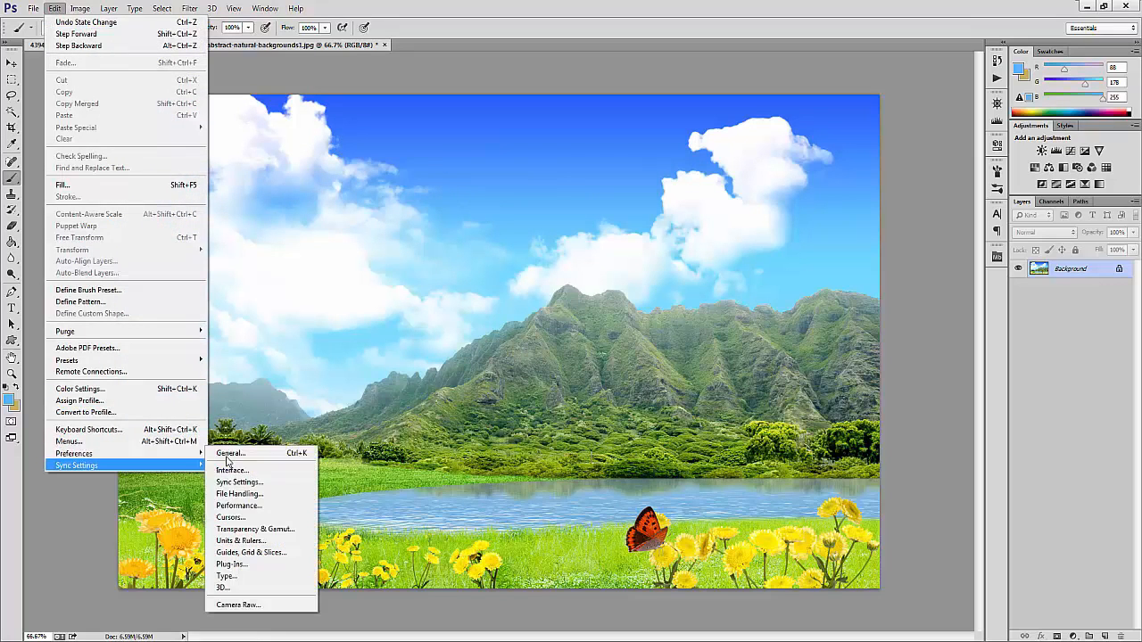
left_click(284, 518)
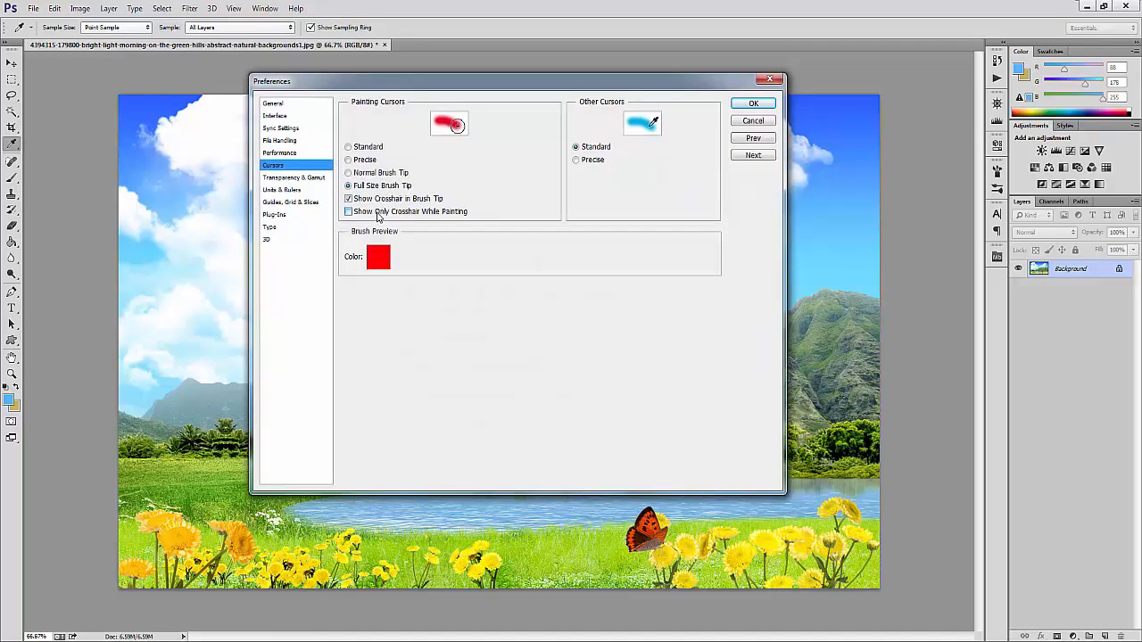
left_click(378, 213)
left_click(769, 105)
- Paint a test brush stroke across the sky using the precise crosshair cursor, and undo the stroke
key("b")
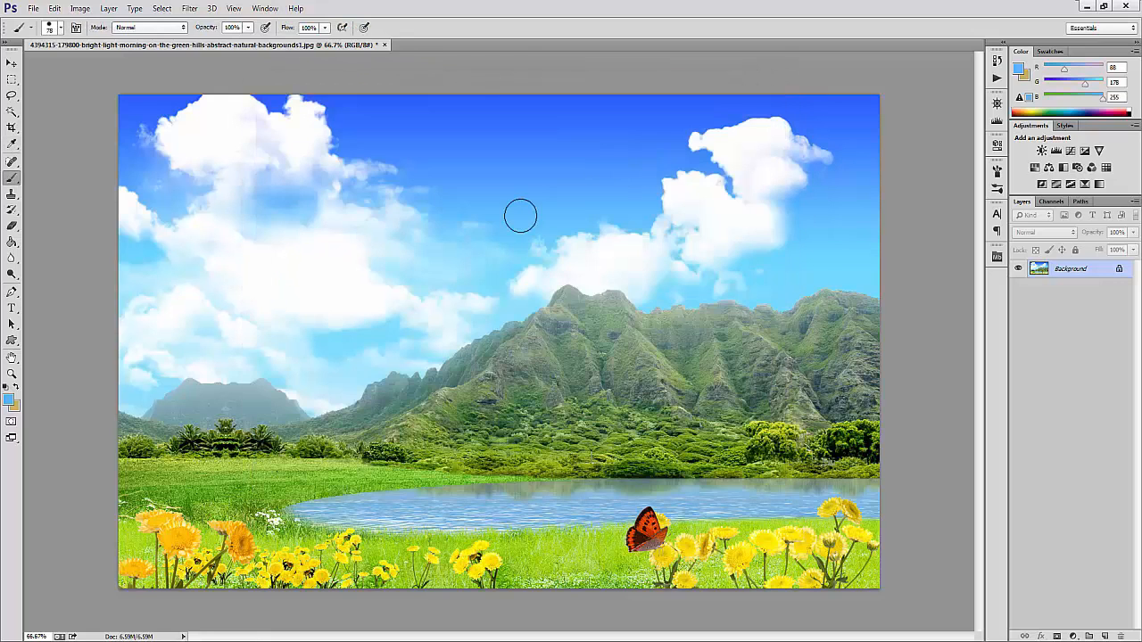
key("Caps_Lock")
mouse_move(502, 229)
left_mouse_down()
mouse_move(487, 179)
mouse_move(570, 167)
mouse_move(588, 193)
mouse_move(528, 221)
mouse_move(486, 188)
mouse_move(510, 142)
left_mouse_up()
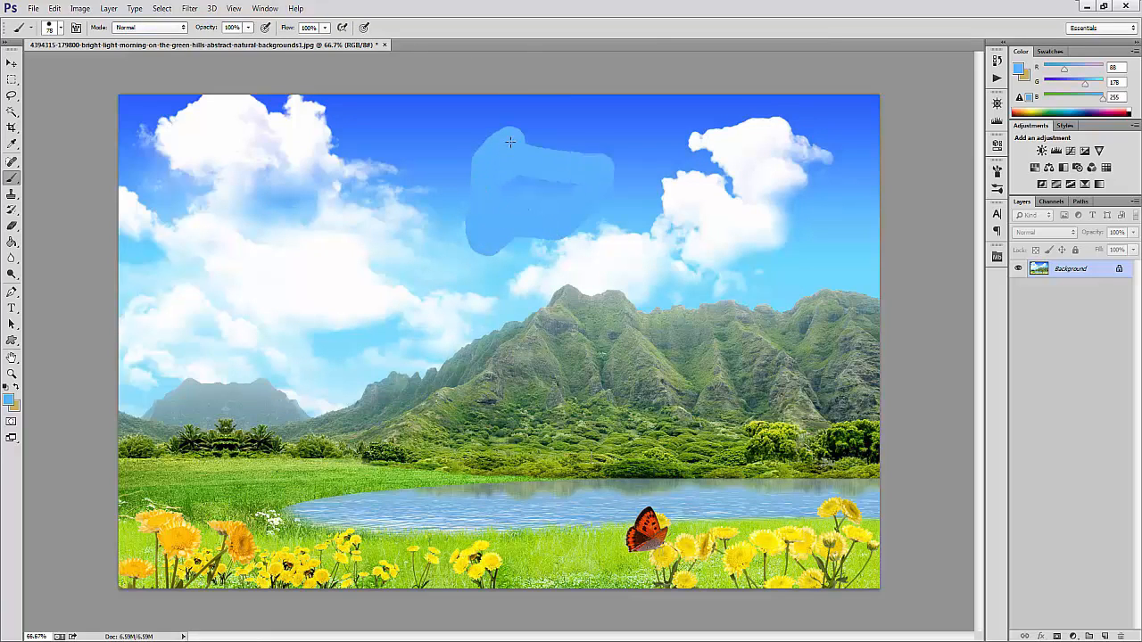
key("Caps_Lock")
key("ctrl+z")
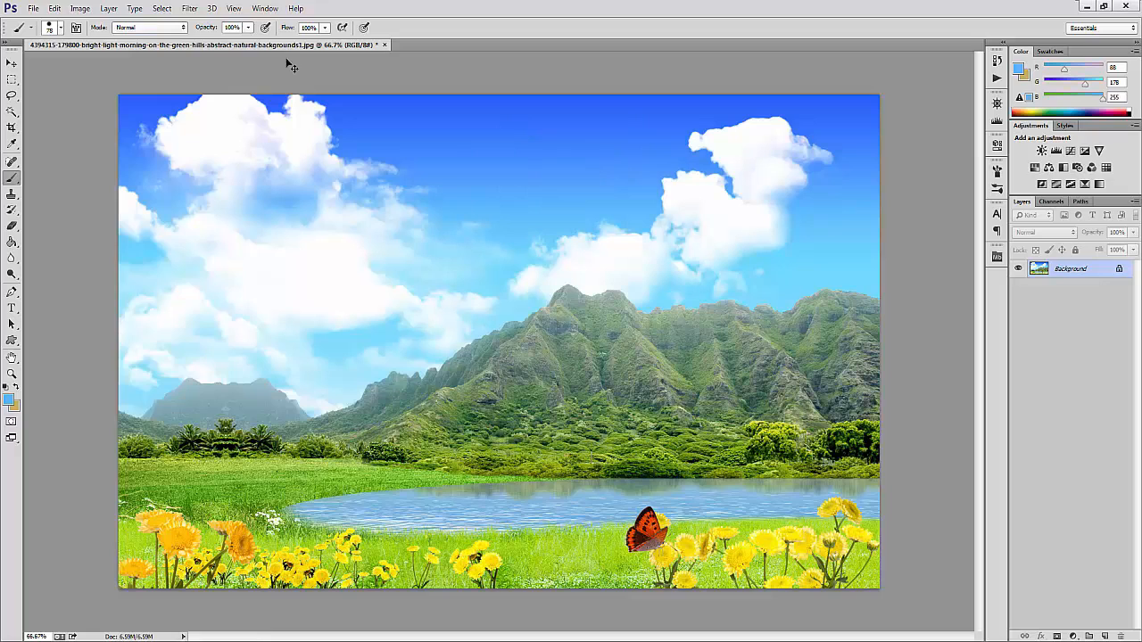
- Reopen the Cursors preferences and try the Precise style for the other cursors
left_click(54, 8)
mouse_move(149, 453)
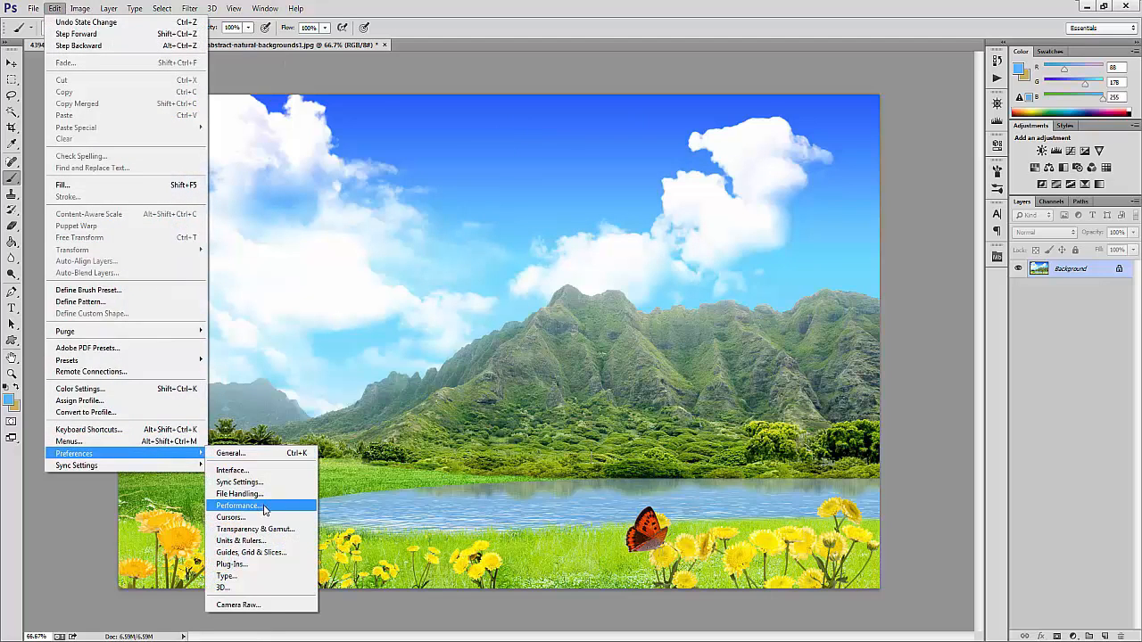
left_click(230, 517)
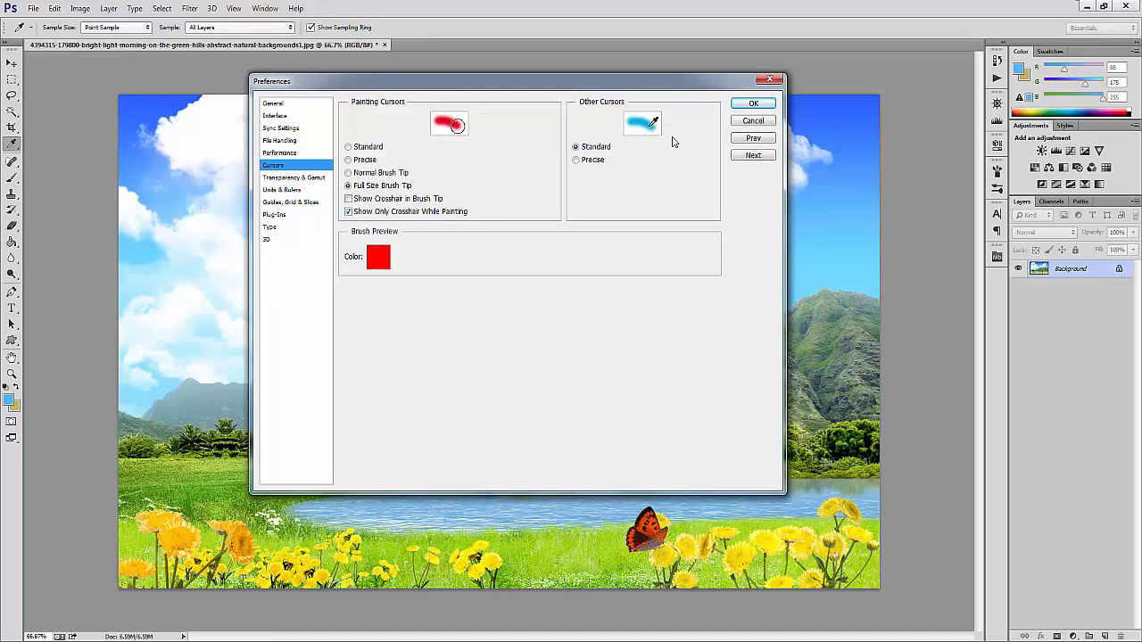
left_click(595, 162)
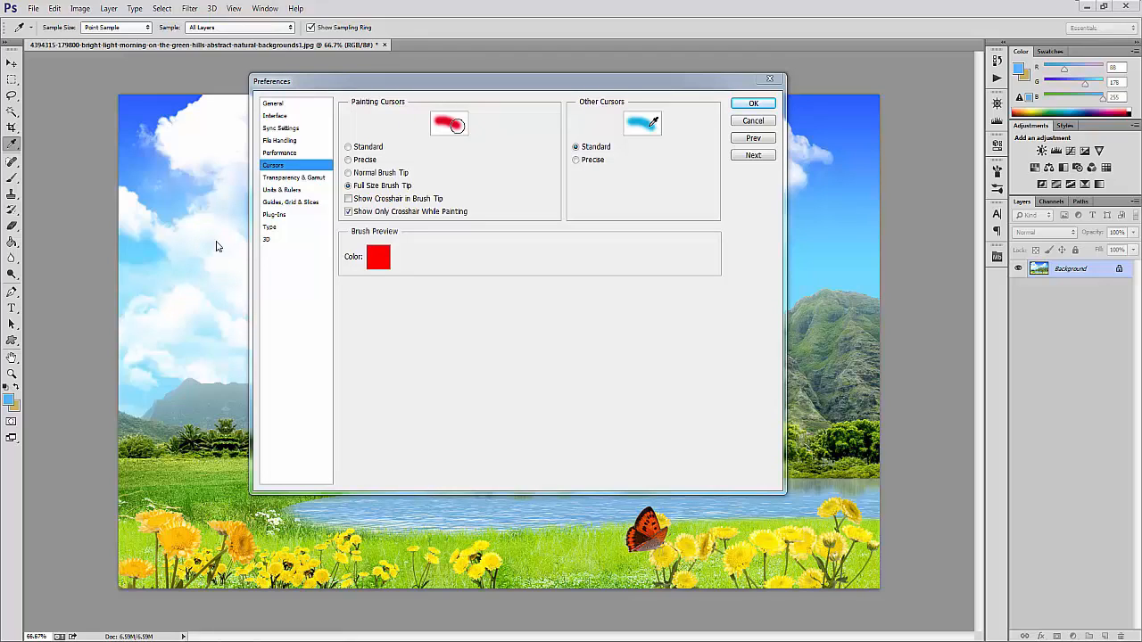
- Set the Brush Preview color to bright green
left_click(378, 259)
left_click_drag(580, 260, 582, 269)
left_click(692, 169)
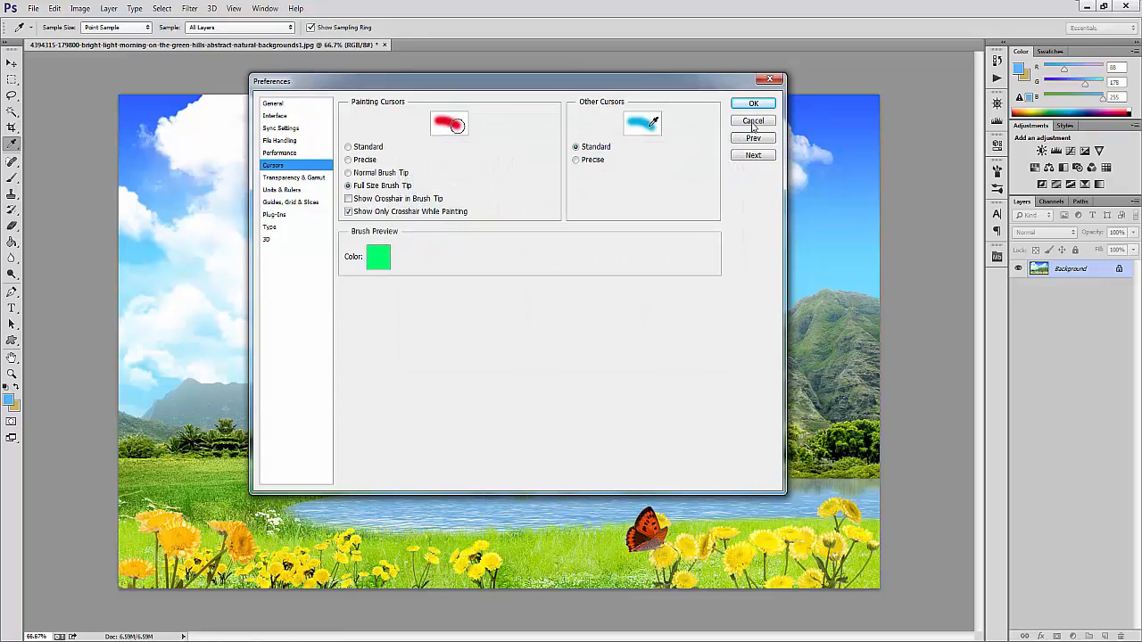
- Apply the Brush Preview color and preview it by resizing the brush tip over the sky to about 447 px
left_click(753, 103)
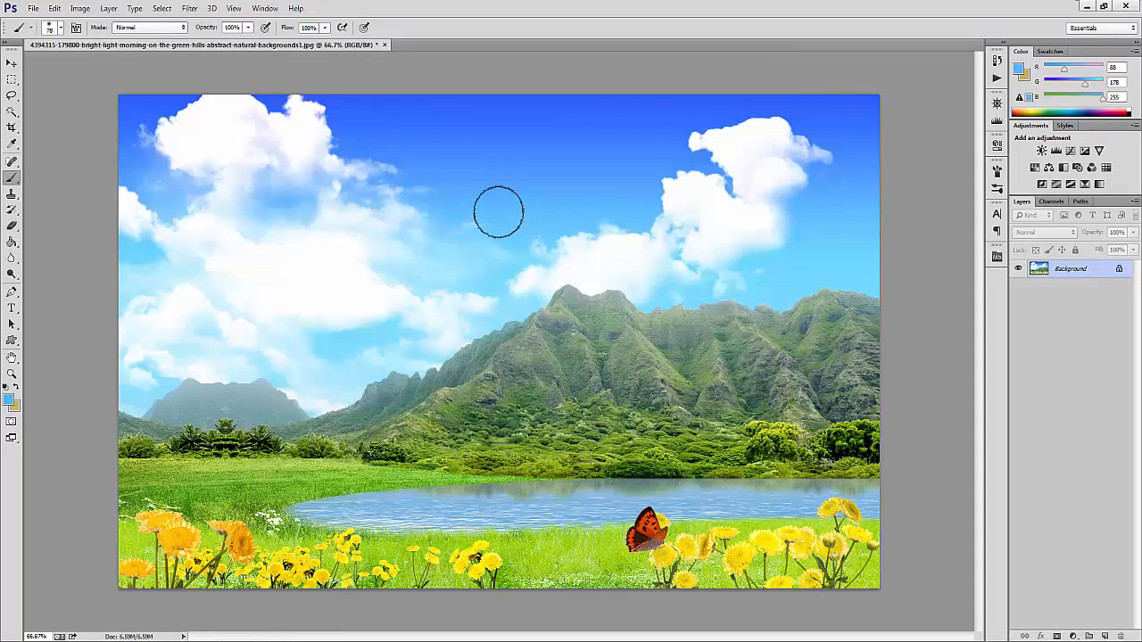
mouse_move(497, 209)
left_mouse_down()
mouse_move(520, 229)
mouse_move(607, 244)
mouse_move(540, 242)
mouse_move(578, 247)
left_mouse_up()
- Reopen the Cursors preferences and switch to the Transparency & Gamut settings
left_click(54, 8)
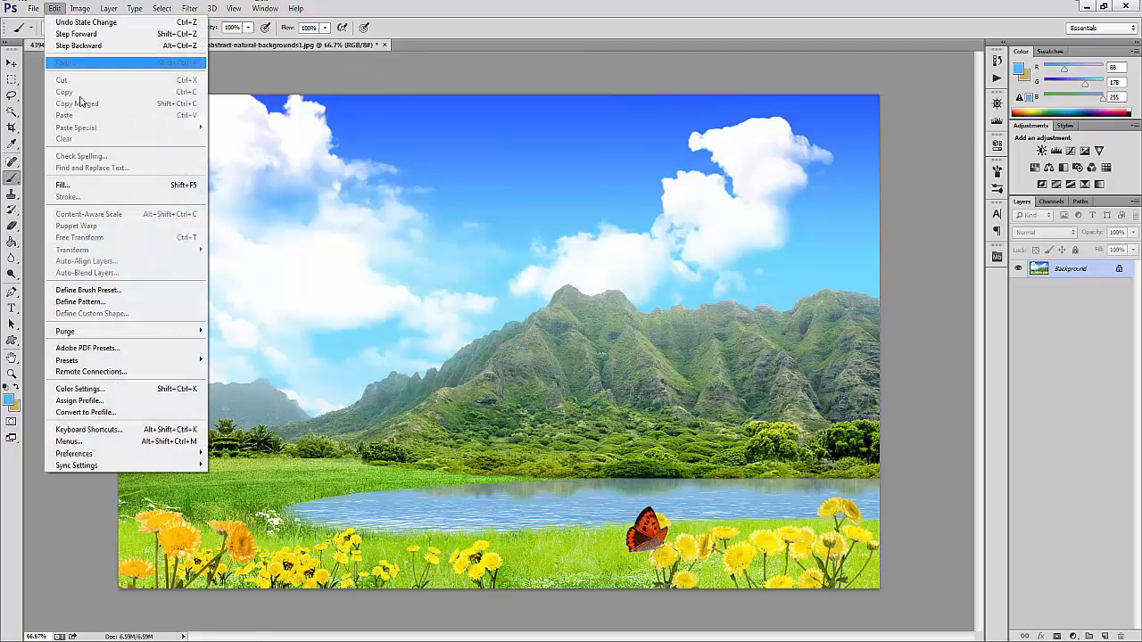
mouse_move(158, 460)
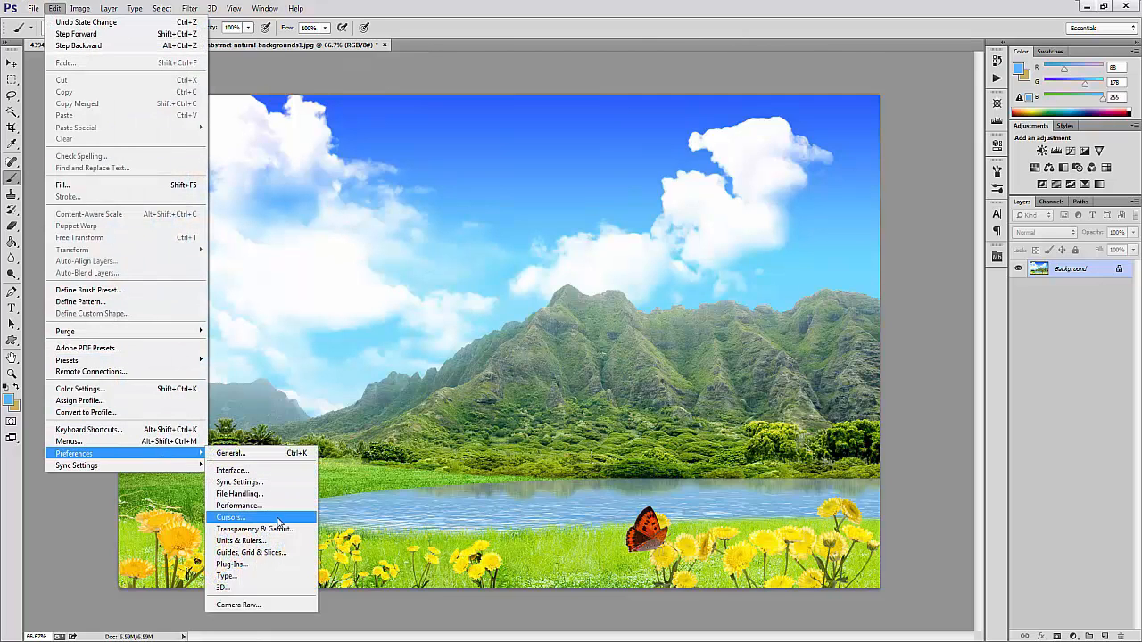
left_click(279, 518)
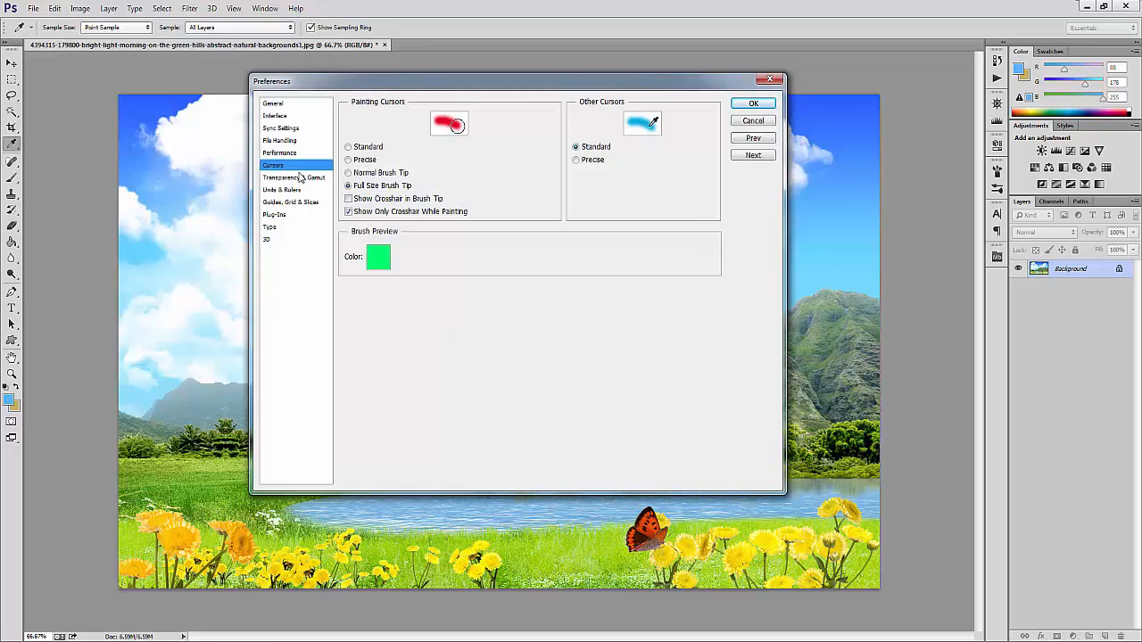
left_click(301, 178)
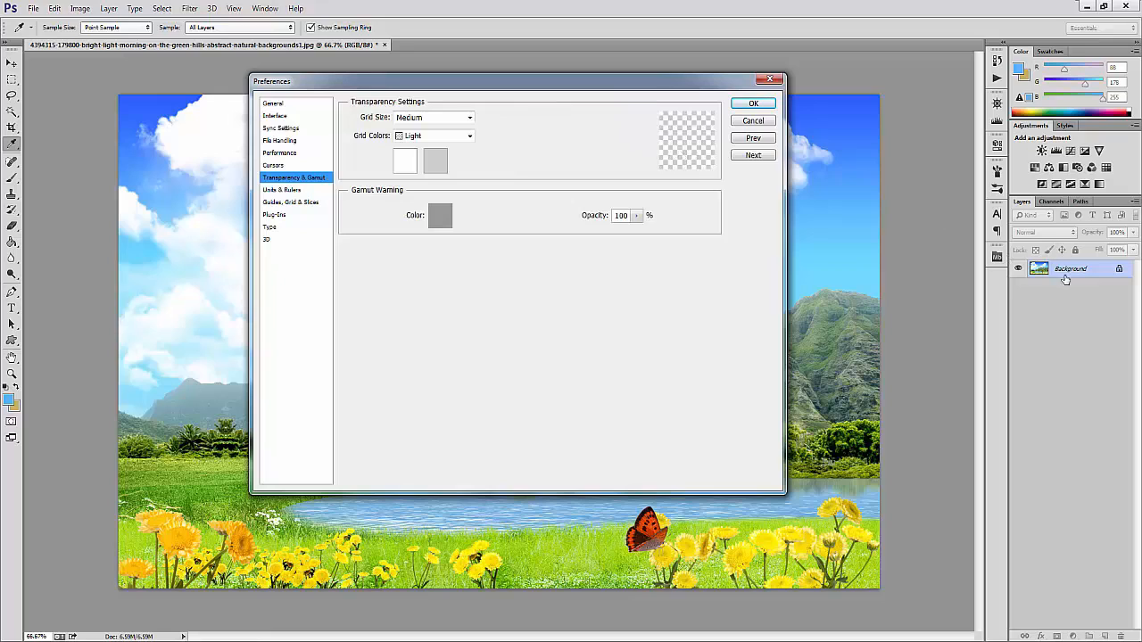
left_click(447, 119)
left_click(447, 119)
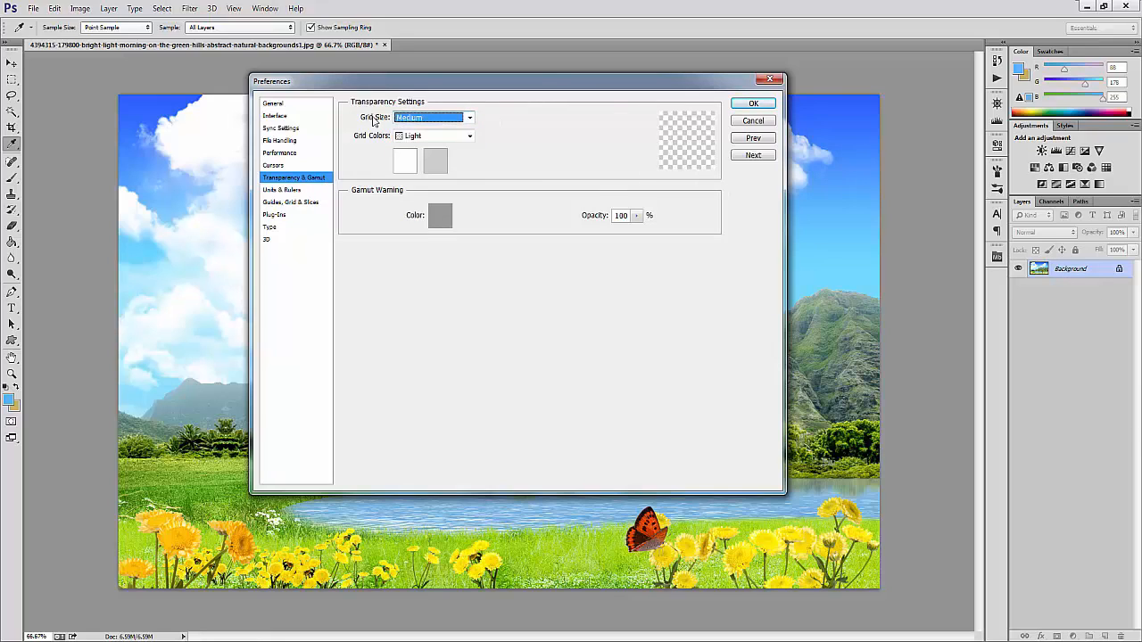
- Try the Large and Small transparency grid sizes, and restore Medium
left_click(452, 118)
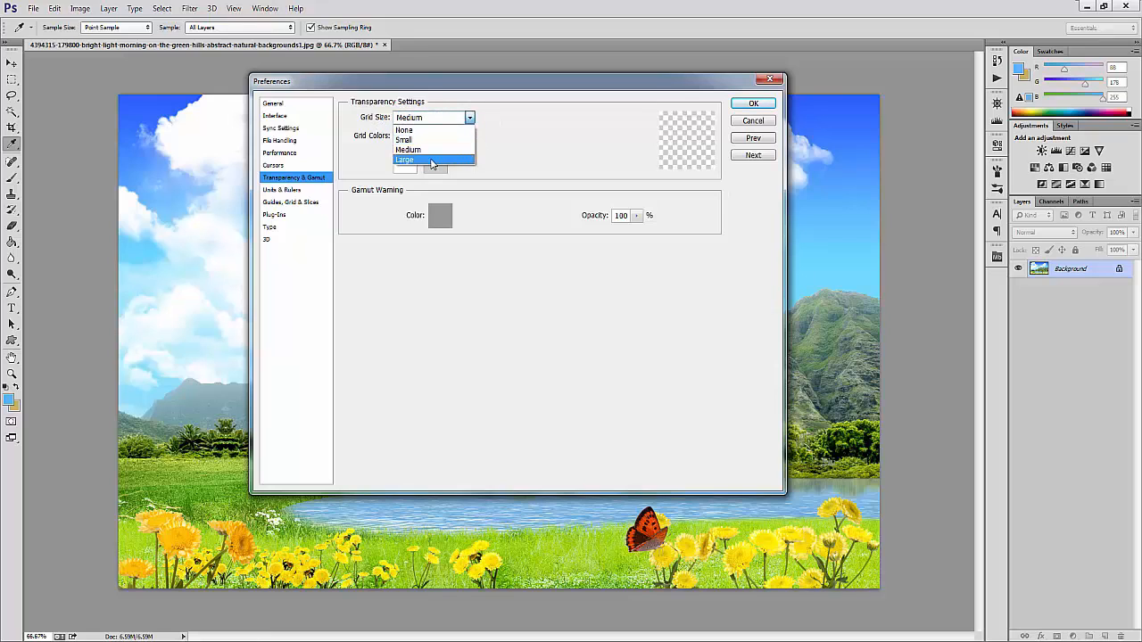
left_click(431, 162)
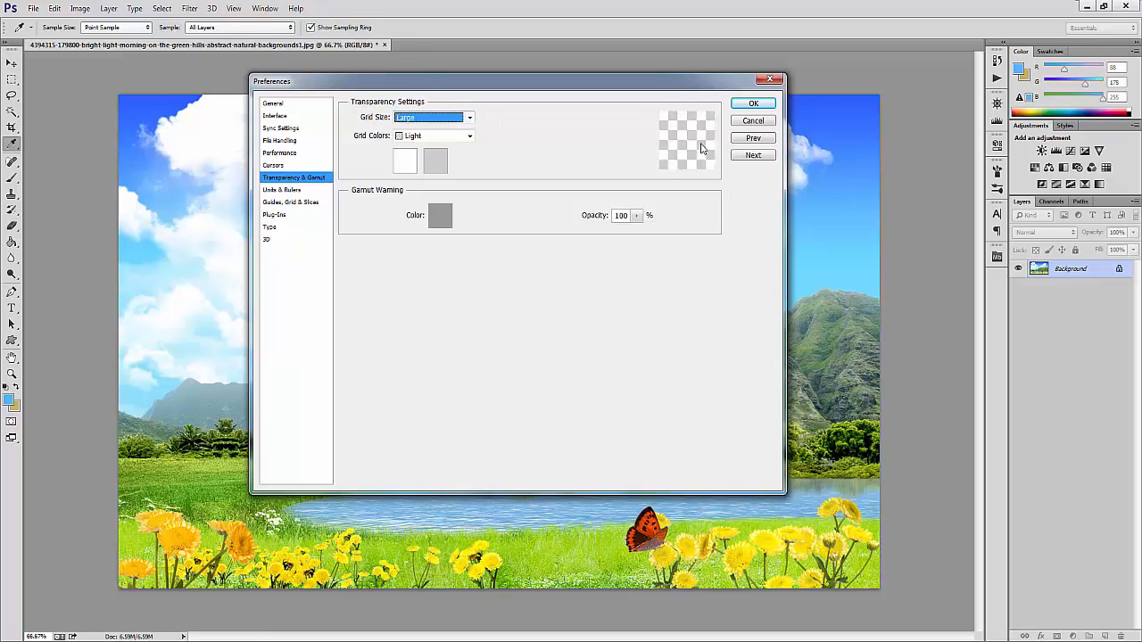
left_click(470, 118)
left_click(446, 139)
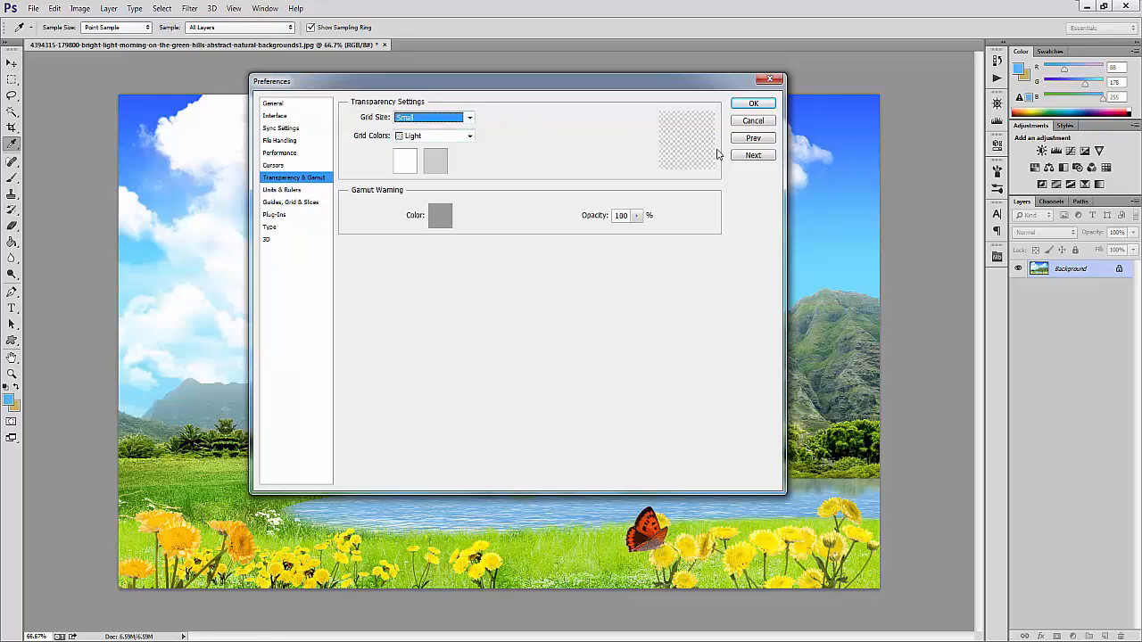
left_click(461, 118)
left_click(454, 151)
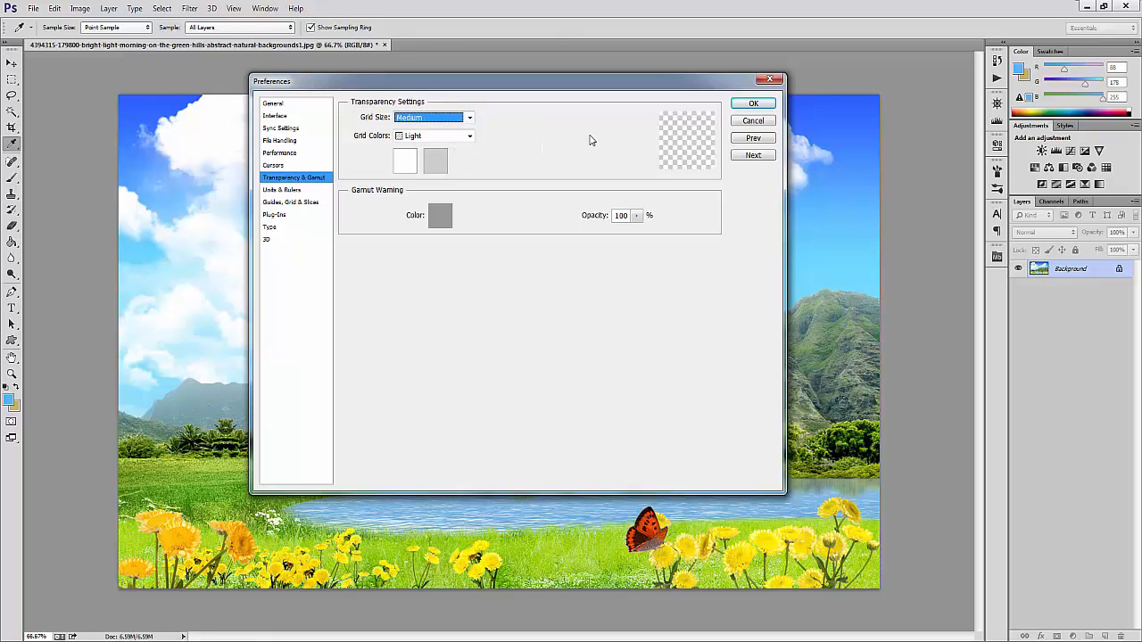
- Try the Medium and Dark transparency grid colors
left_click(457, 139)
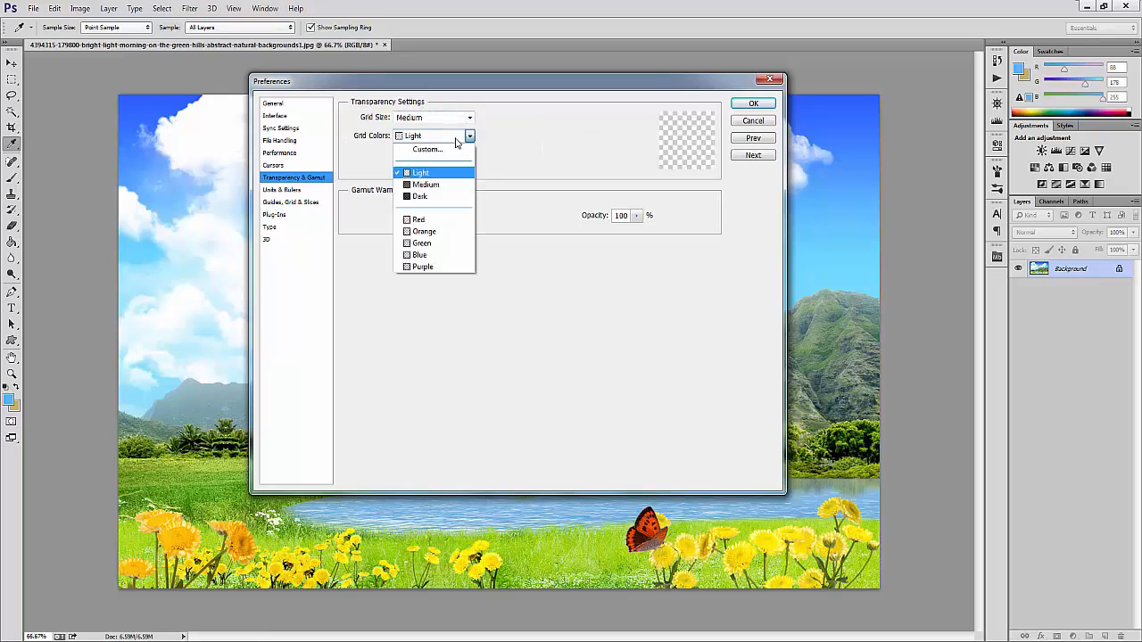
left_click(433, 185)
left_click(469, 136)
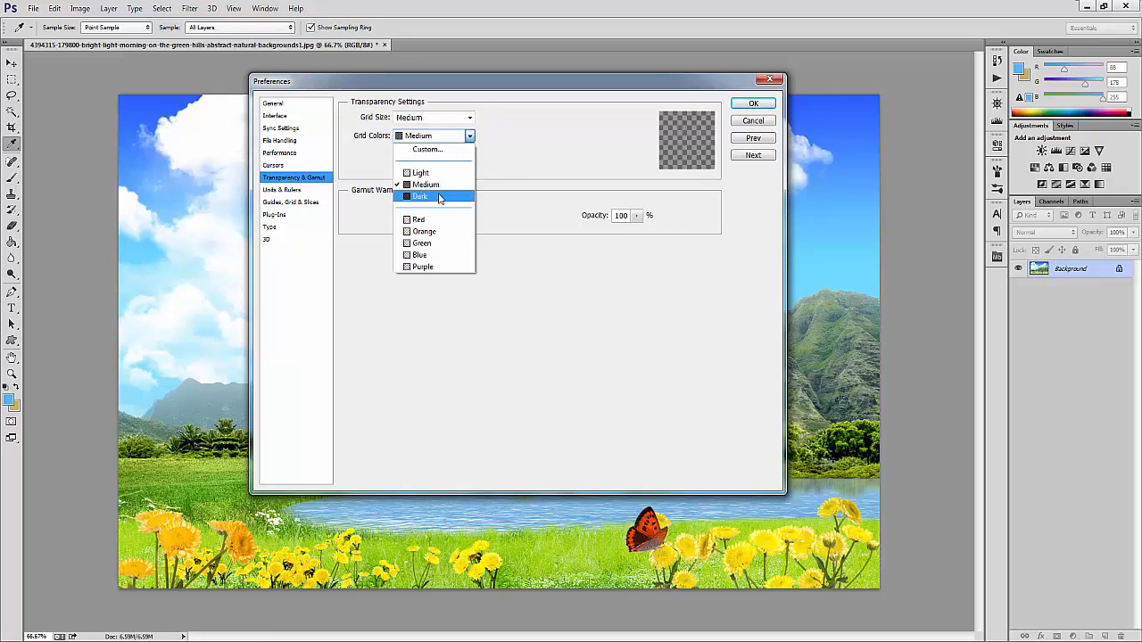
left_click(439, 196)
- Apply Red as the transparency grid color and add a new empty layer above the Background
left_click(448, 136)
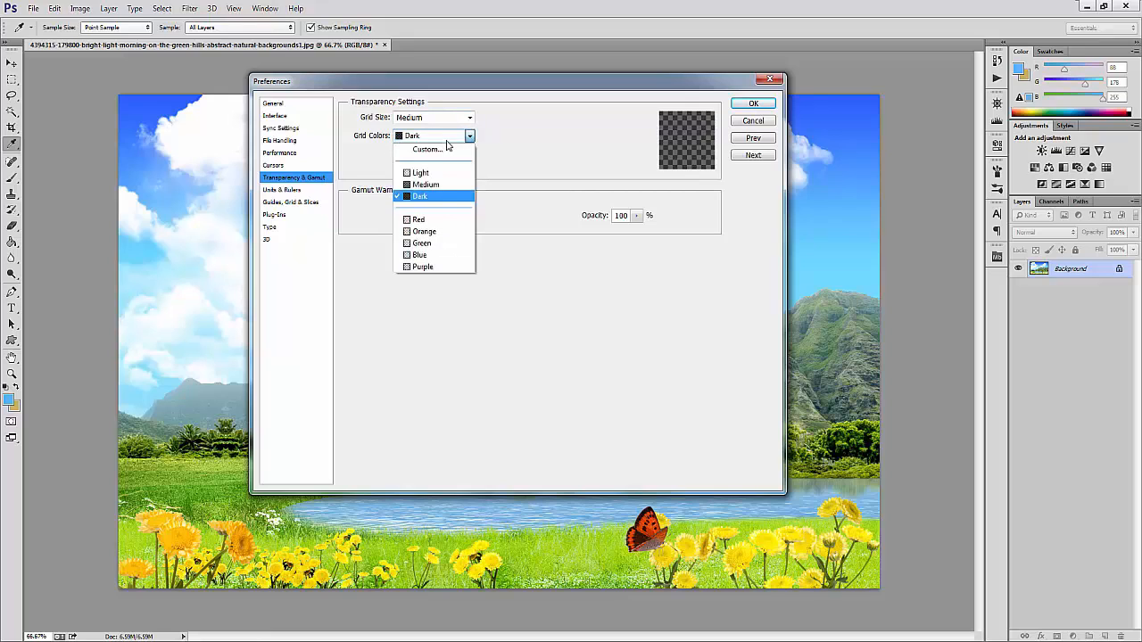
left_click(439, 220)
left_click(455, 139)
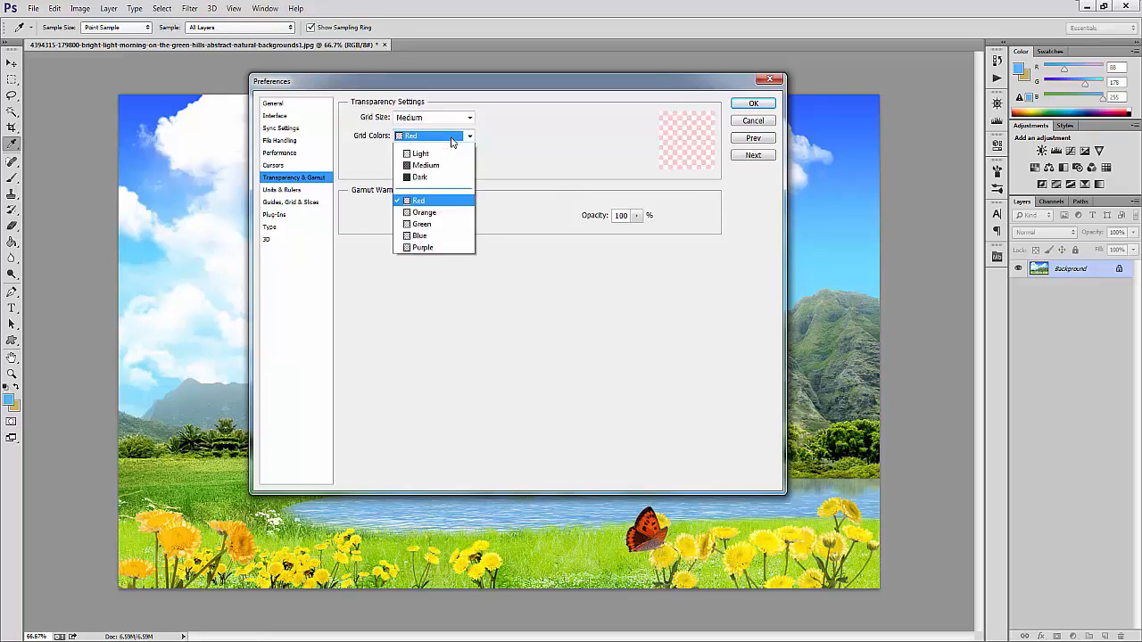
left_click(452, 140)
left_click(753, 104)
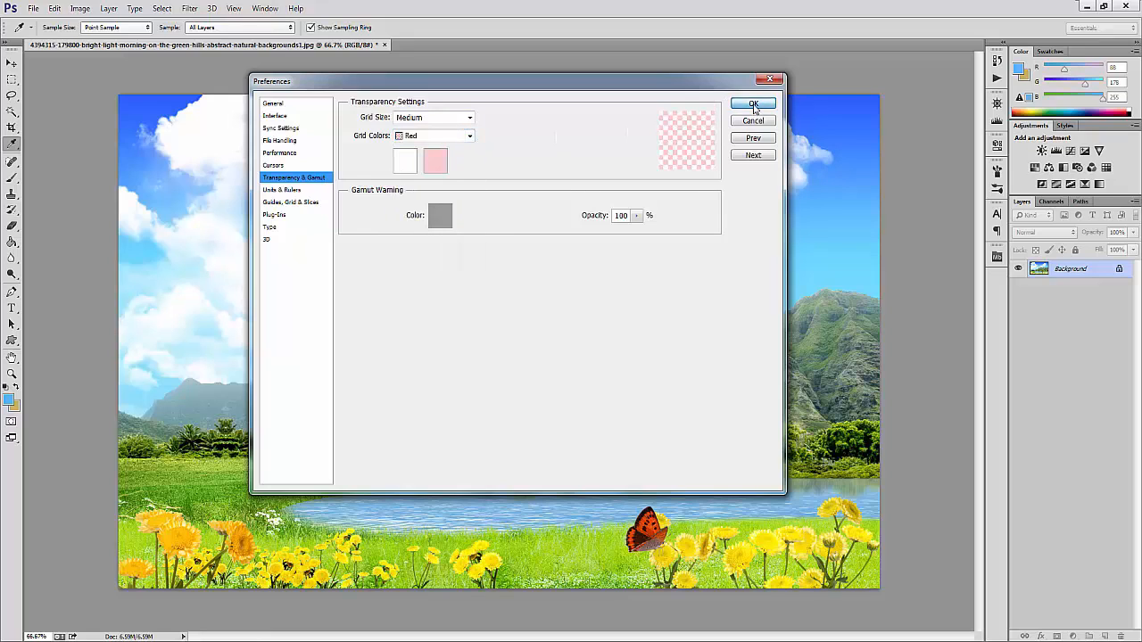
key("b")
left_click(1105, 636)
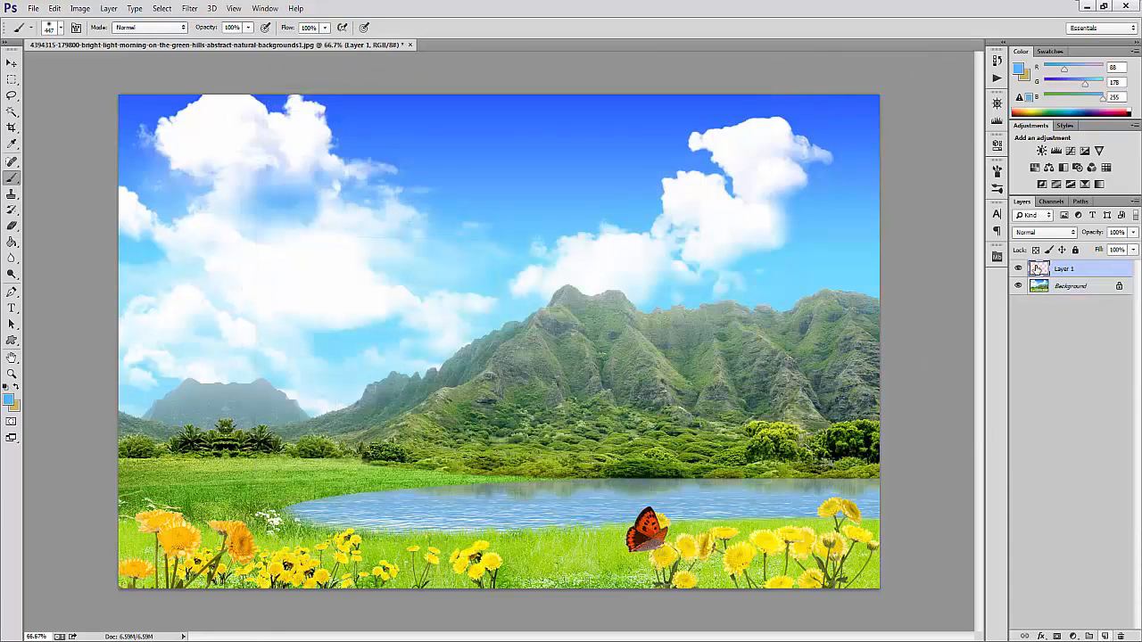
- Review the Transparency & Gamut, Units & Rulers, Guides, Grid & Slices, Plug-Ins, Type and 3D preferences, and close the dialog
left_click(54, 8)
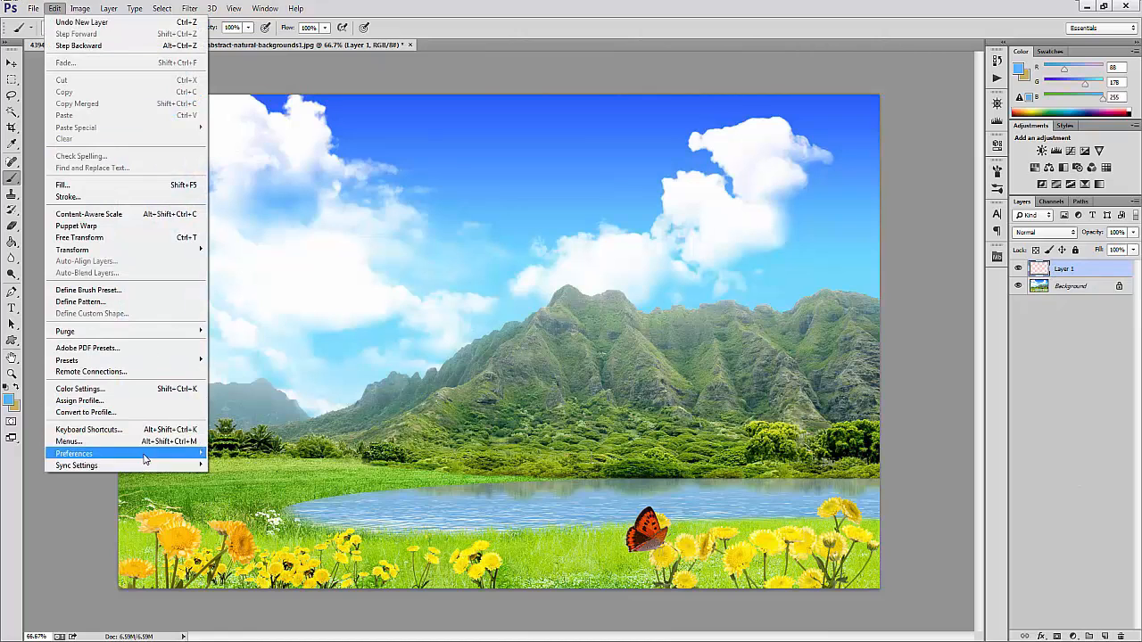
mouse_move(147, 457)
left_click(258, 530)
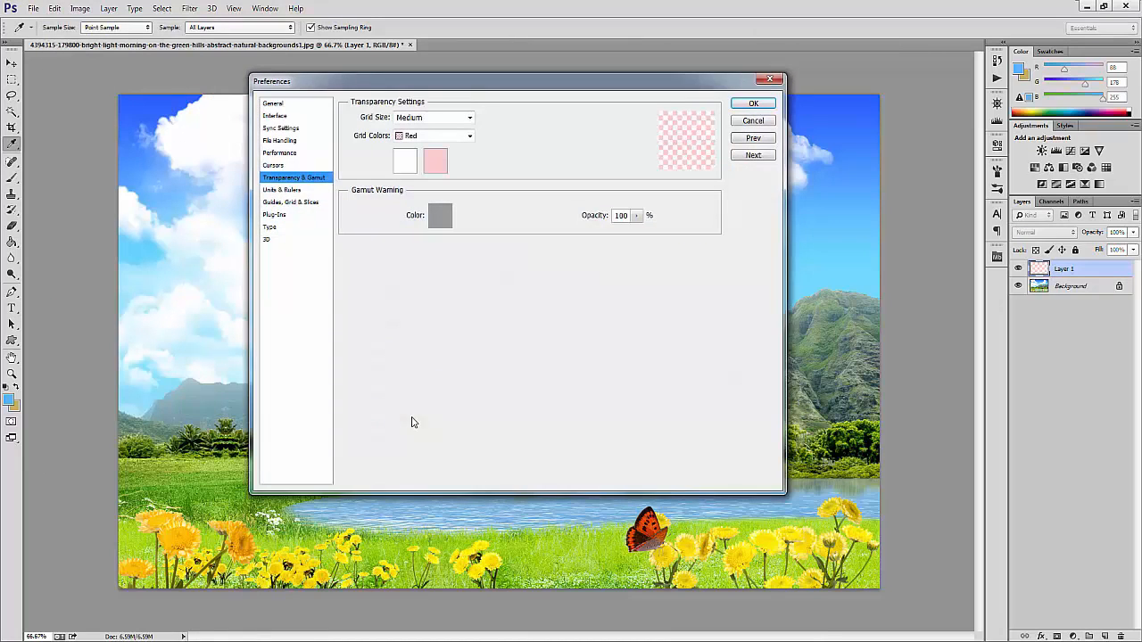
left_click(295, 191)
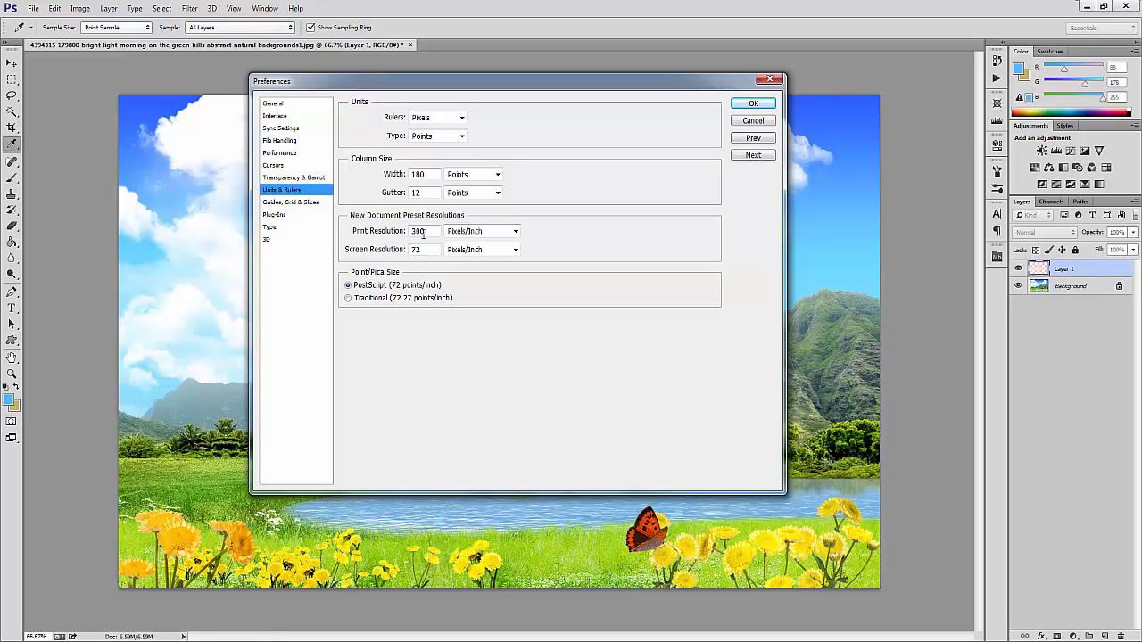
left_click(299, 203)
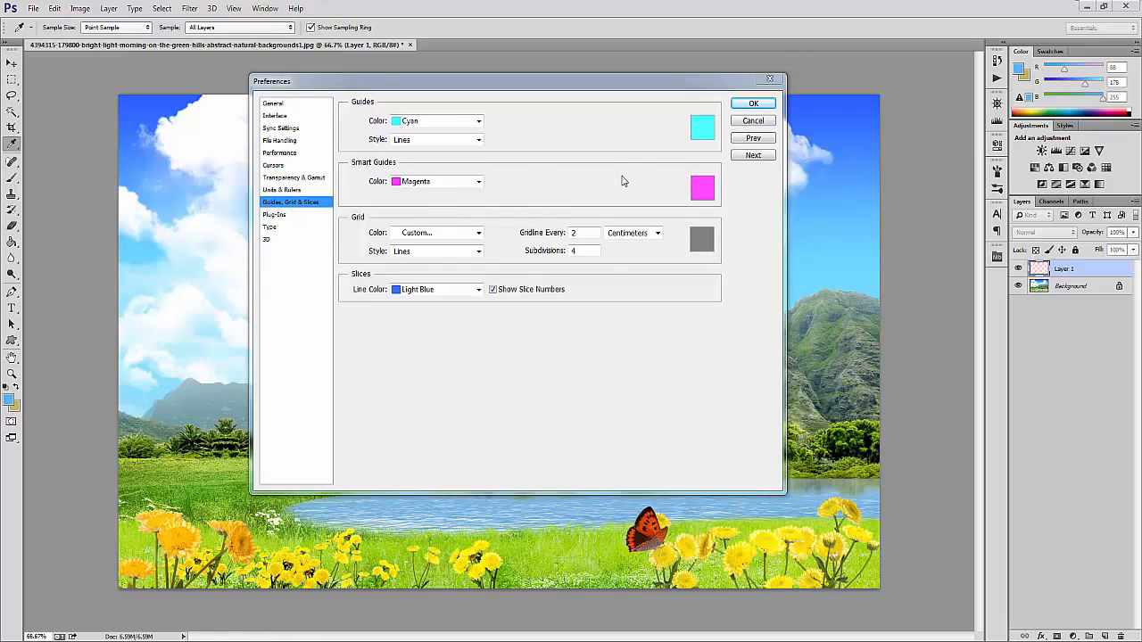
left_click(298, 217)
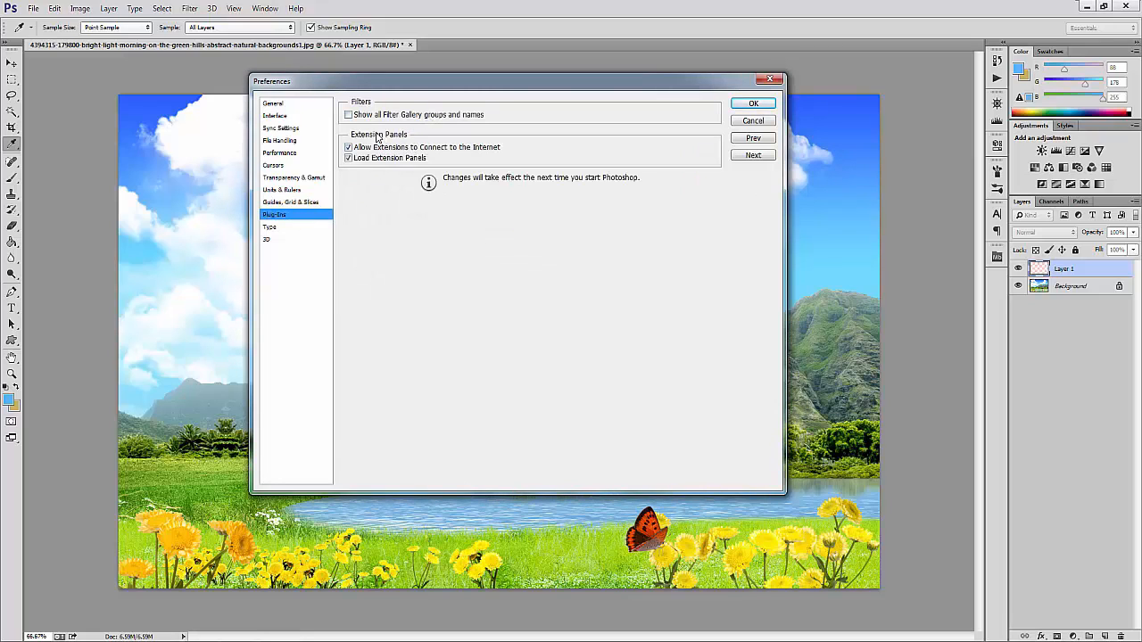
left_click(318, 226)
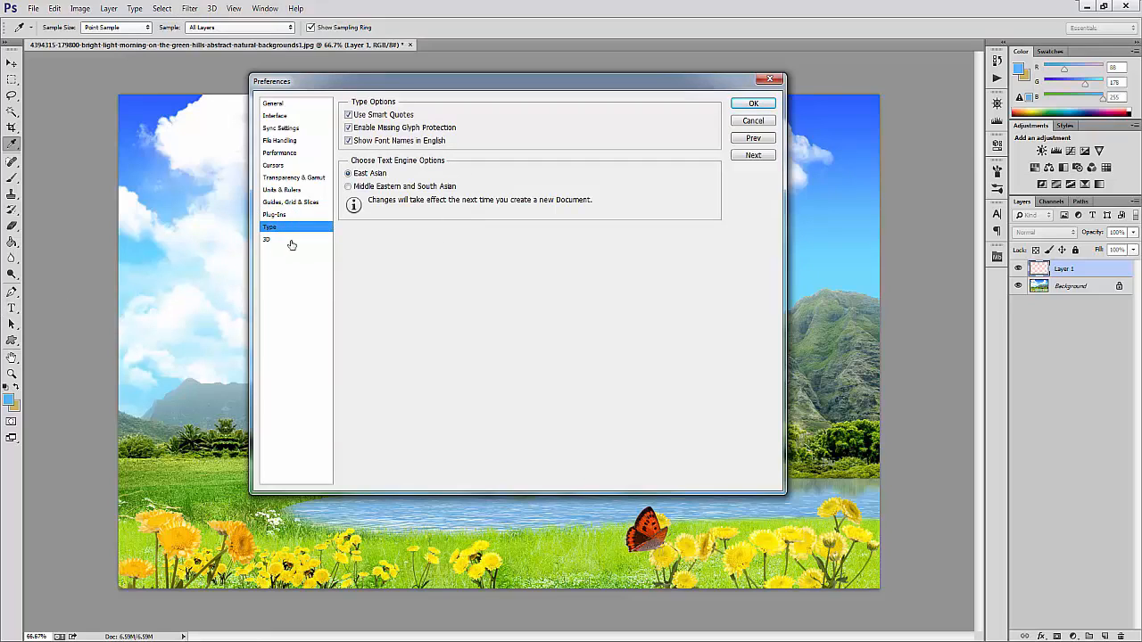
left_click(292, 241)
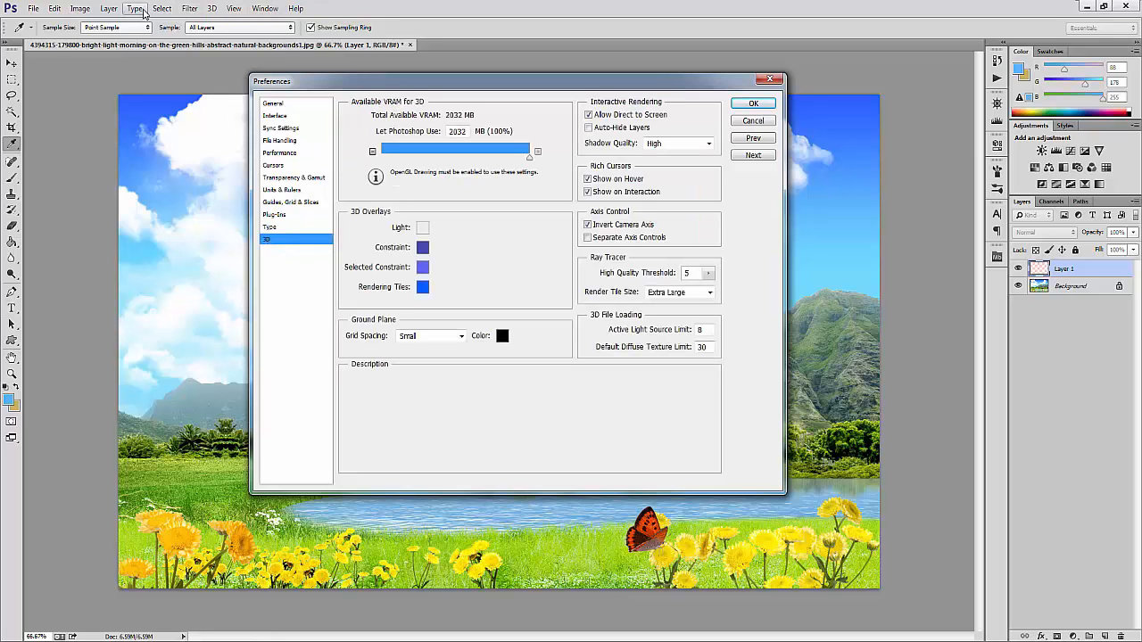
left_click(753, 104)
key("b")
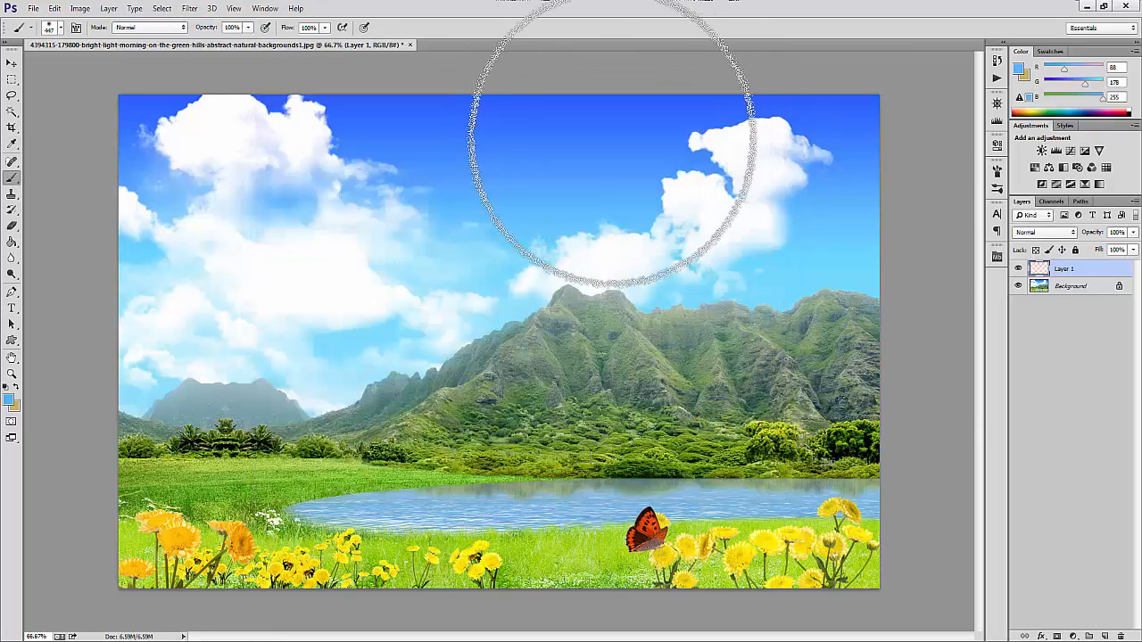